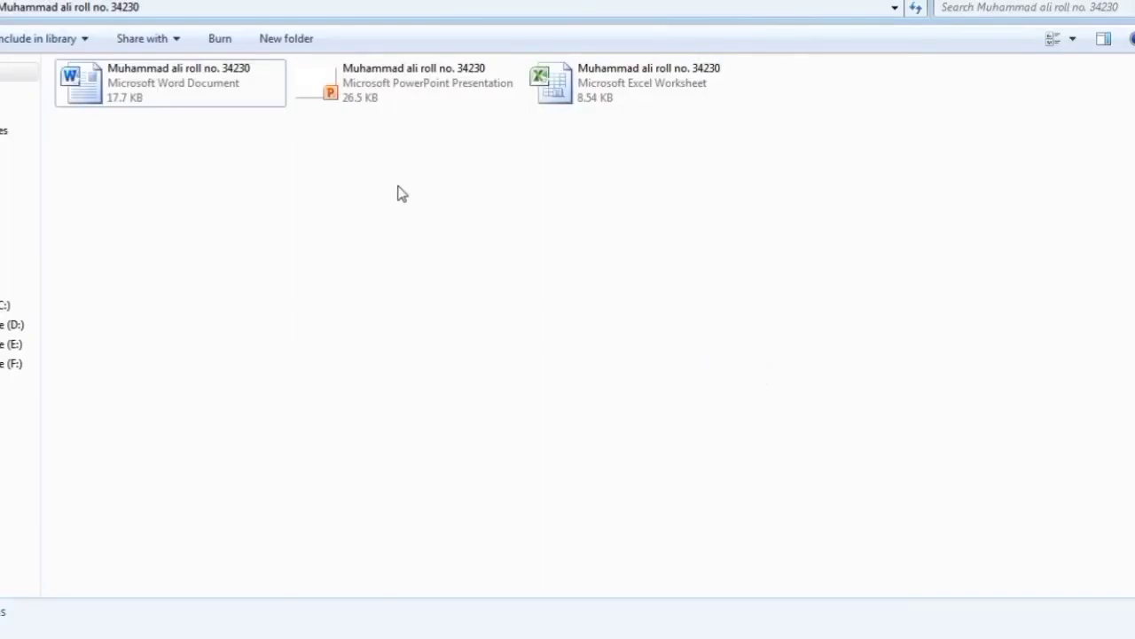
Step: Open the PowerPoint presentation from the Explorer folder in PowerPoint
click(381, 86)
double_click(381, 86)
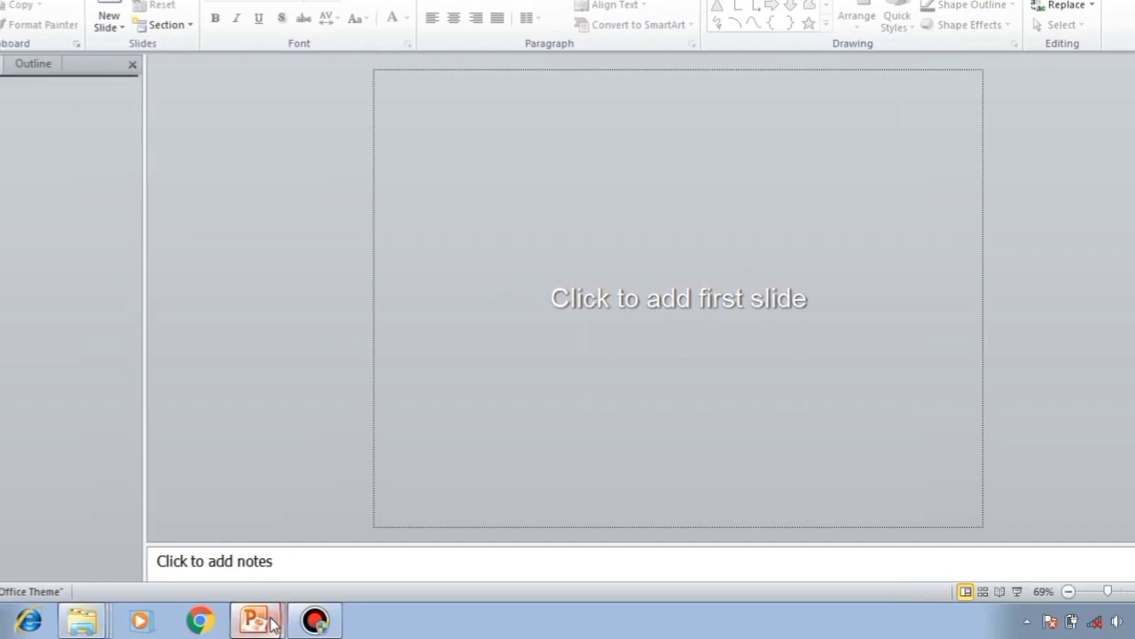
click(266, 619)
click(268, 549)
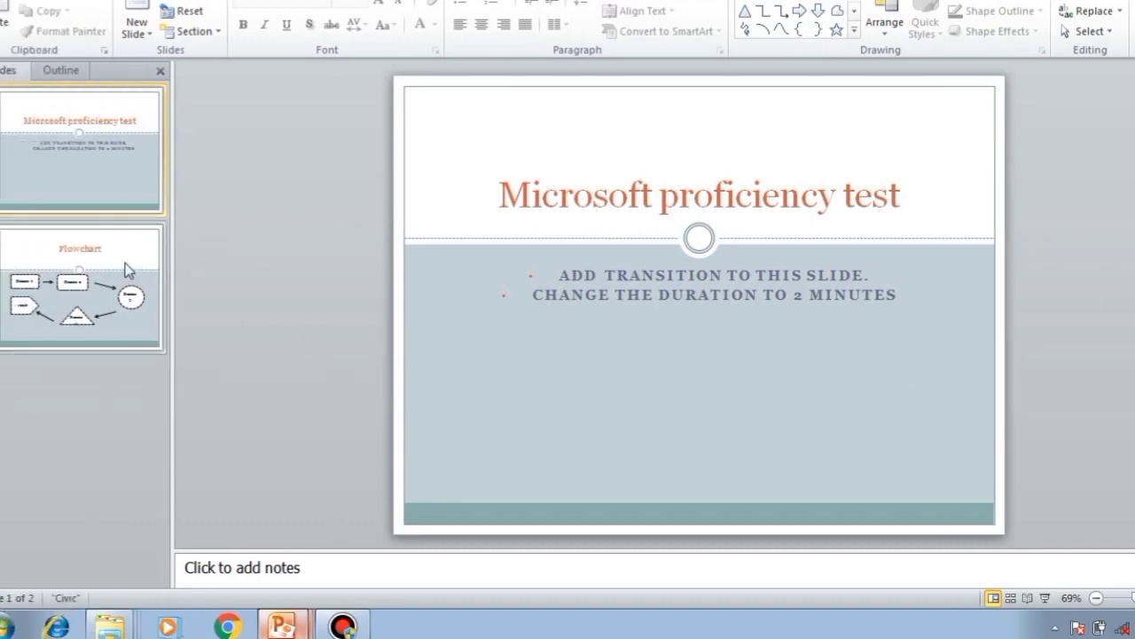
click(47, 270)
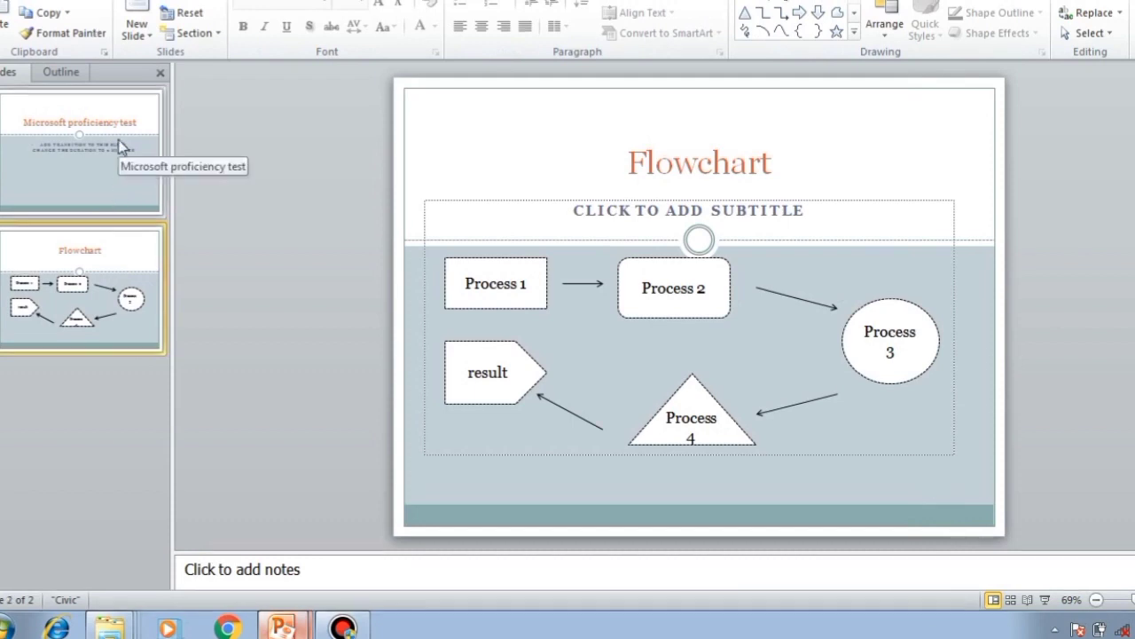
click(120, 148)
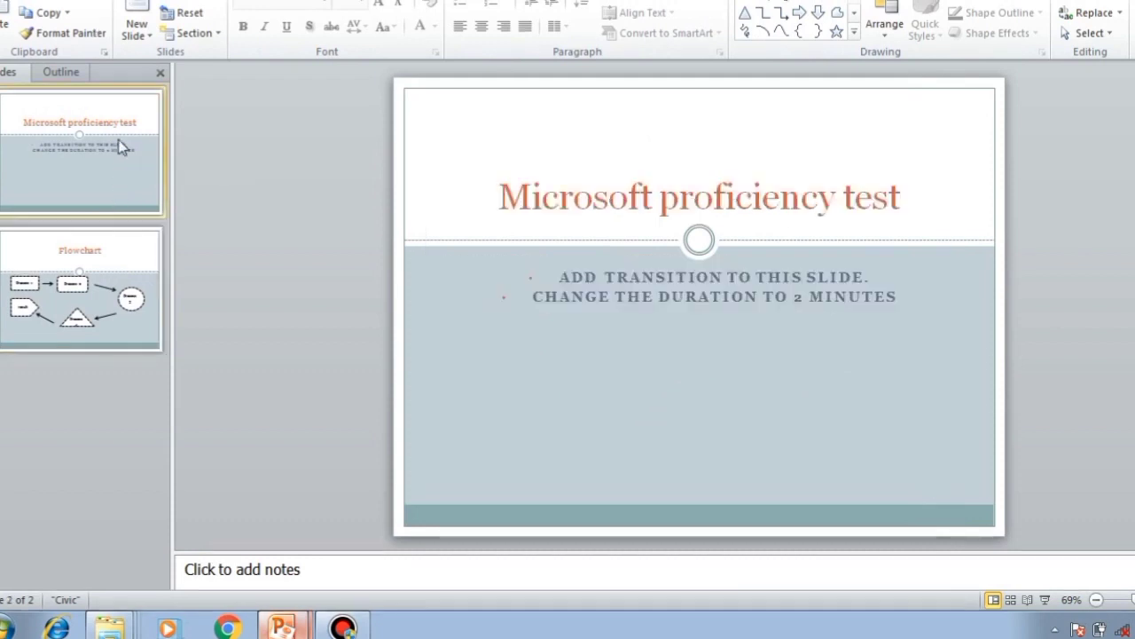
click(124, 252)
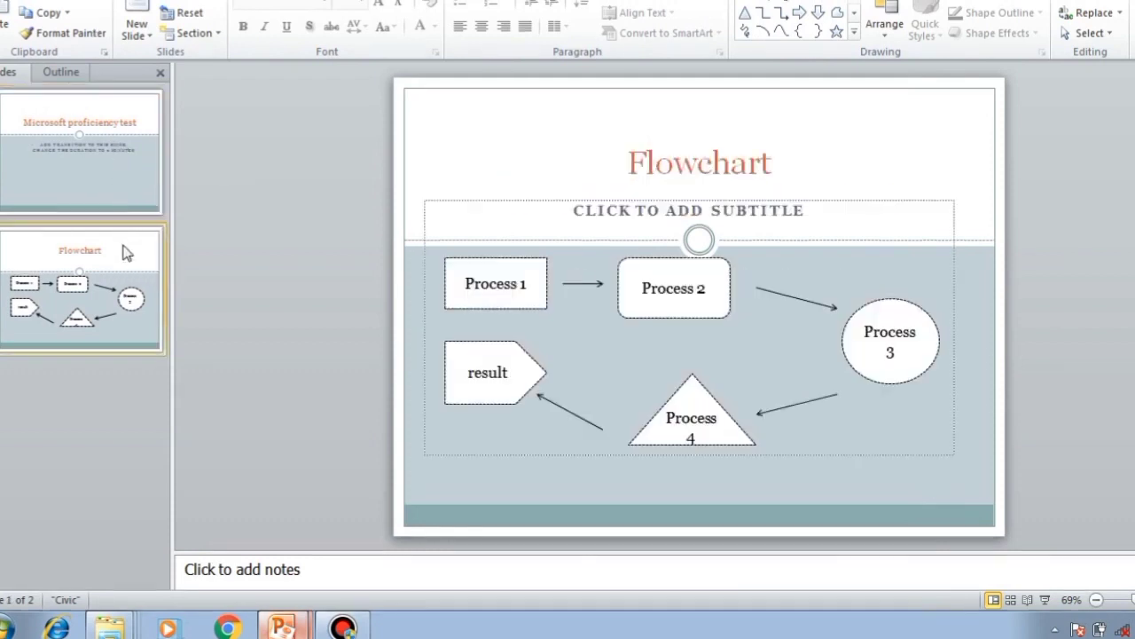
click(121, 182)
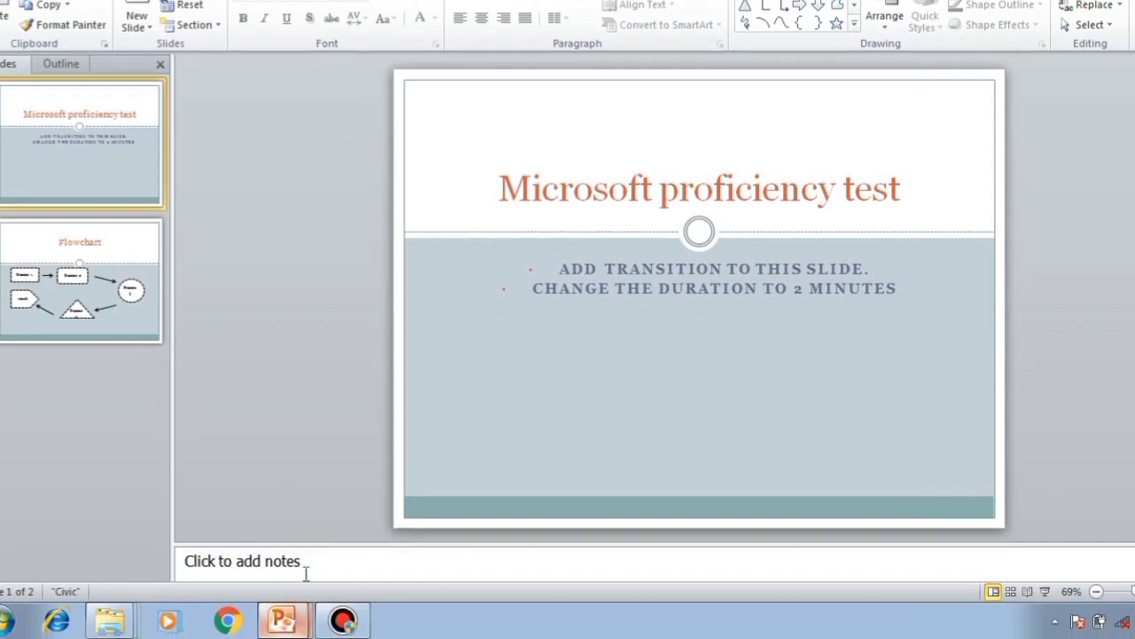
click(295, 623)
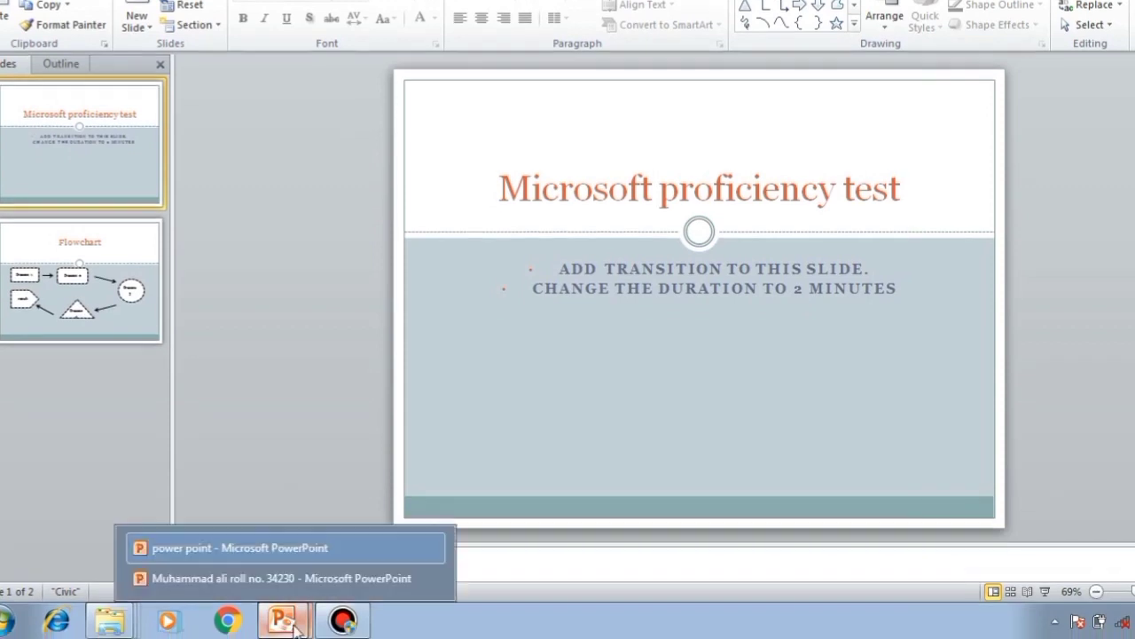
click(292, 577)
Step: Add a new slide with the Title Slide layout and place the cursor in its title
click(136, 25)
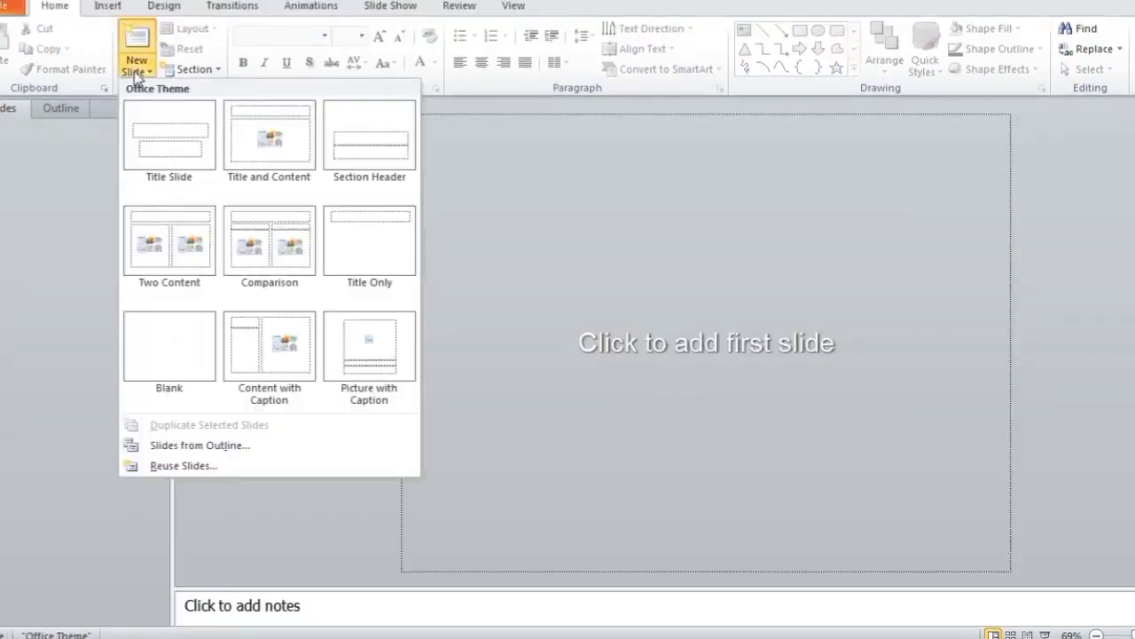
click(159, 132)
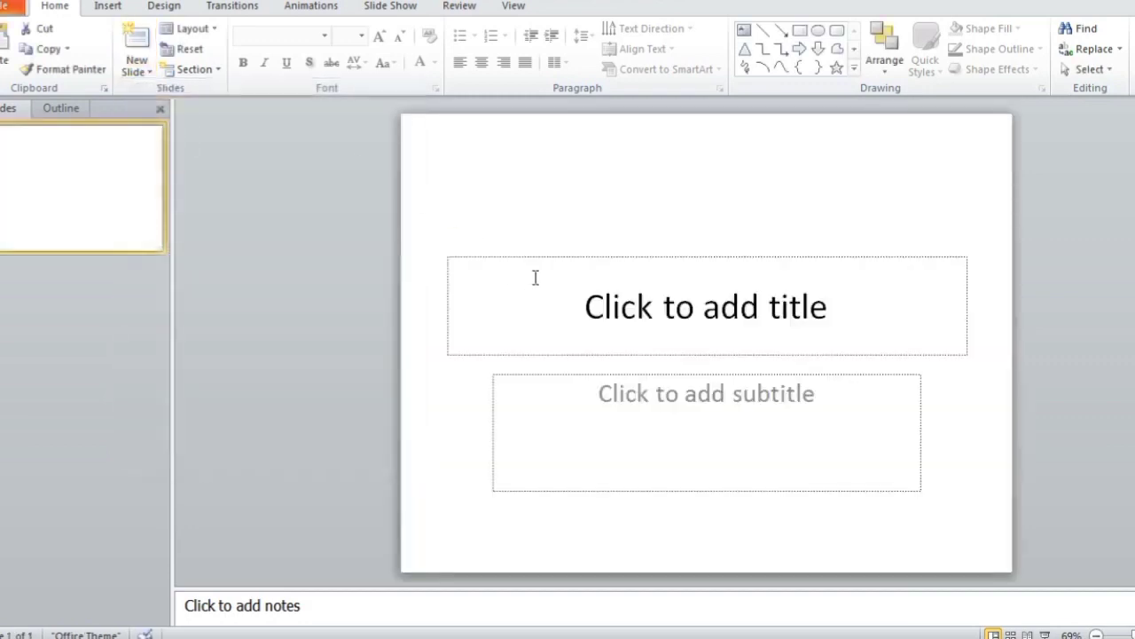
click(570, 295)
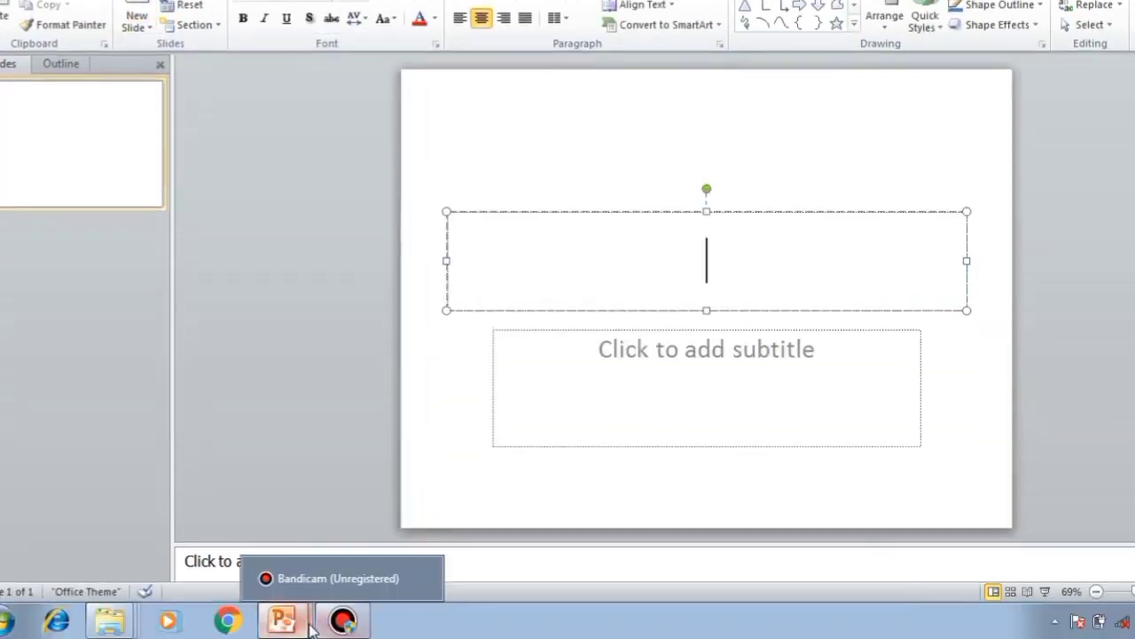
Step: Check the reference presentation via the taskbar, then return to the new deck
mouse_move(301, 628)
click(284, 547)
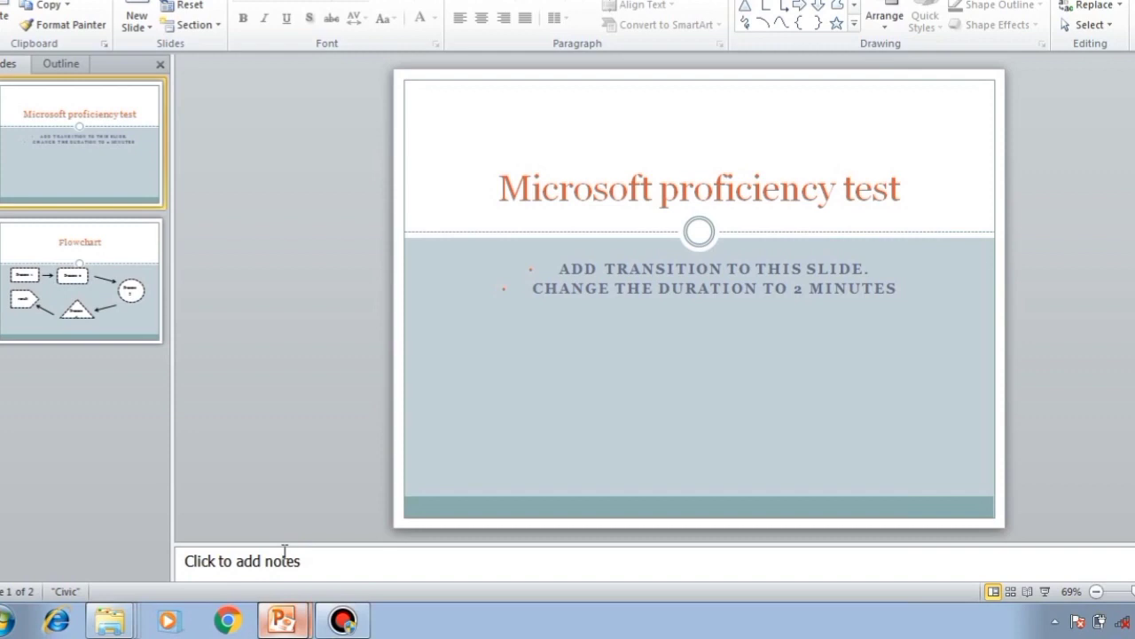
mouse_move(285, 621)
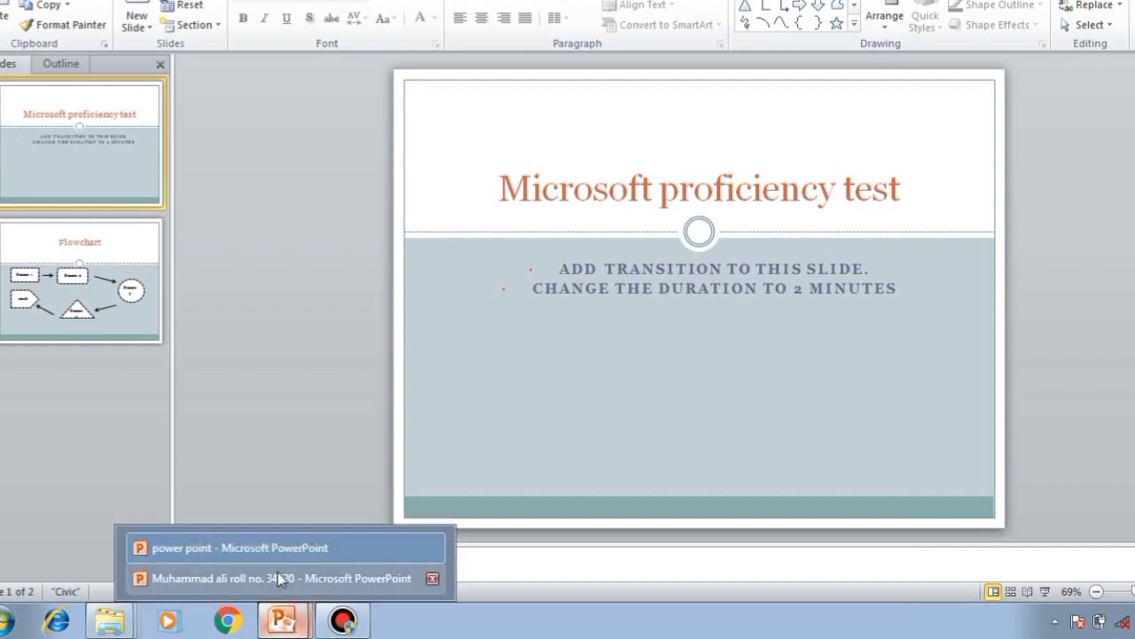
click(282, 572)
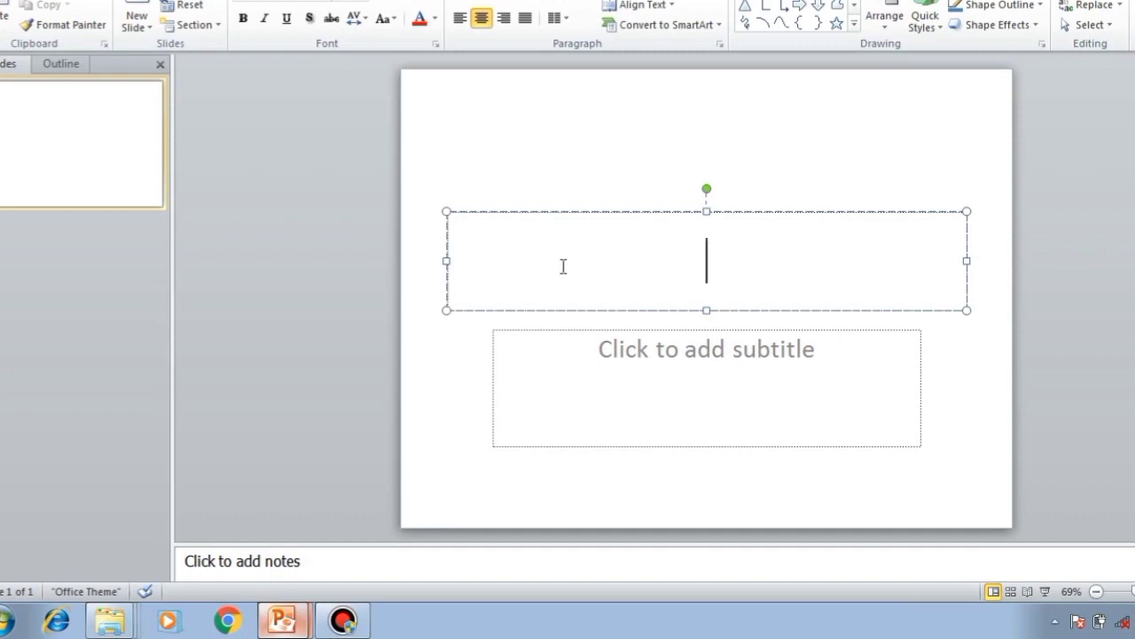
Step: Enter 'Microsoft Proficiency test' as the slide title
text(Micr)
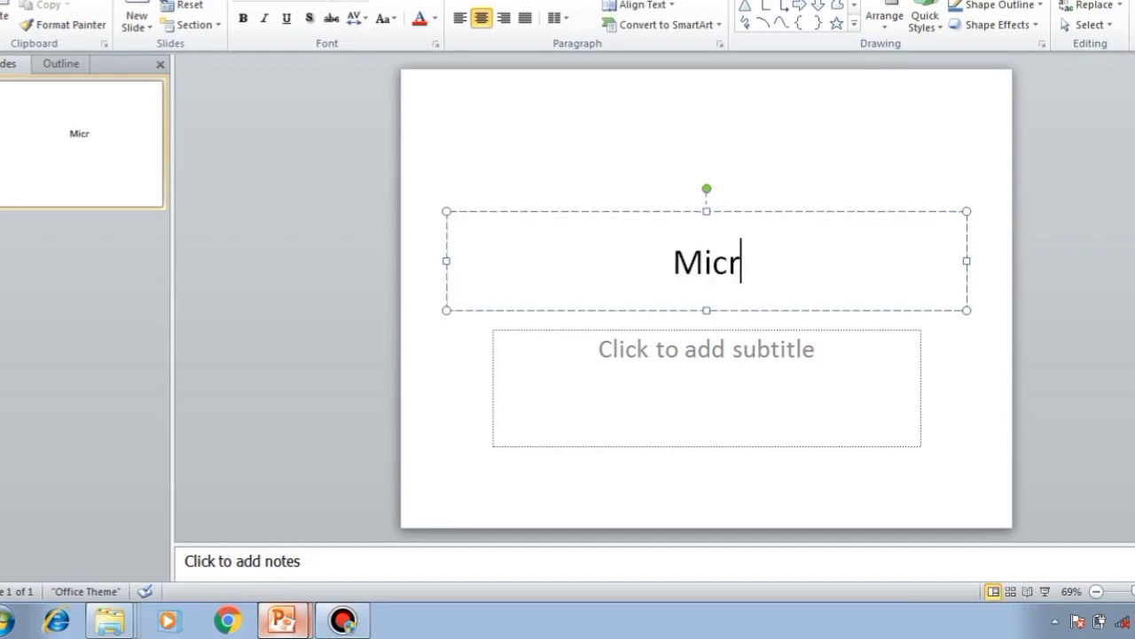
text(osoft )
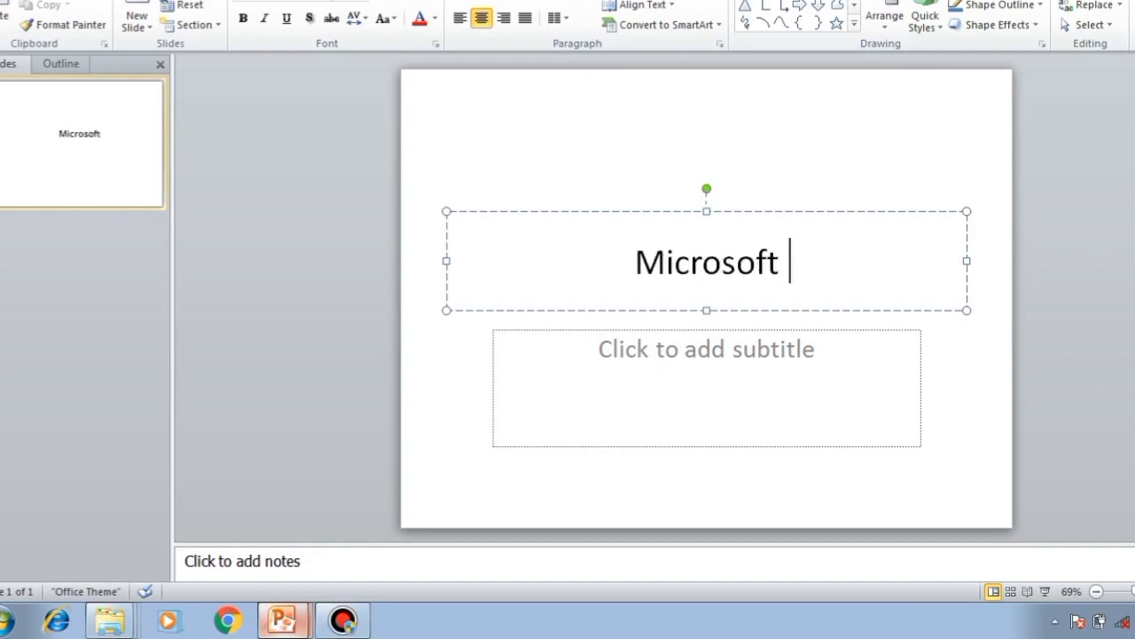
text(Pro)
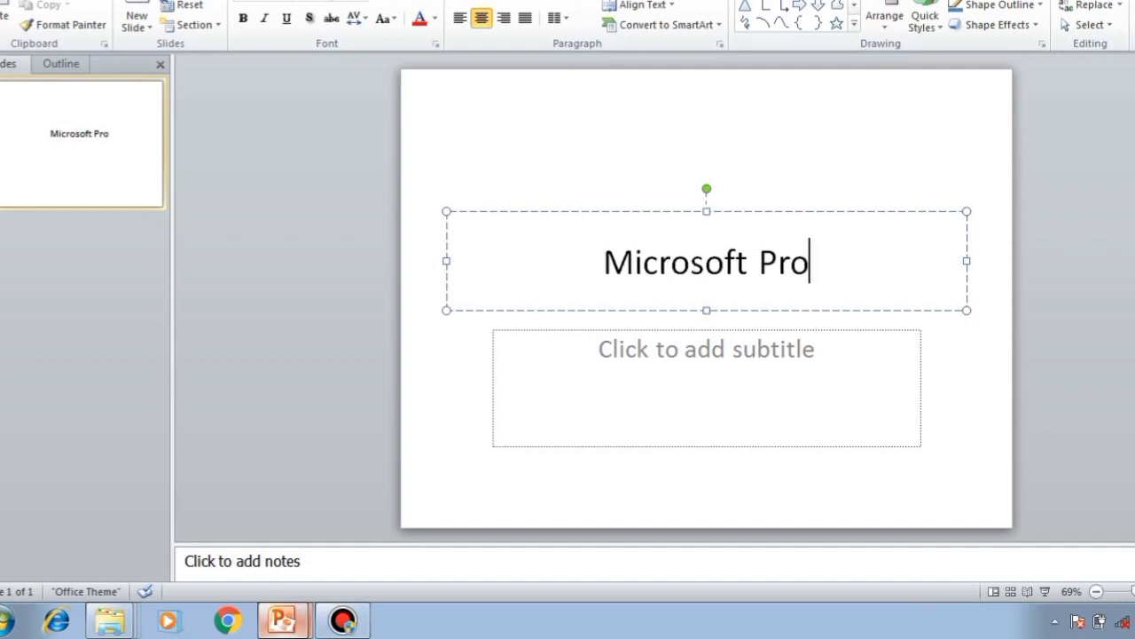
text(fi)
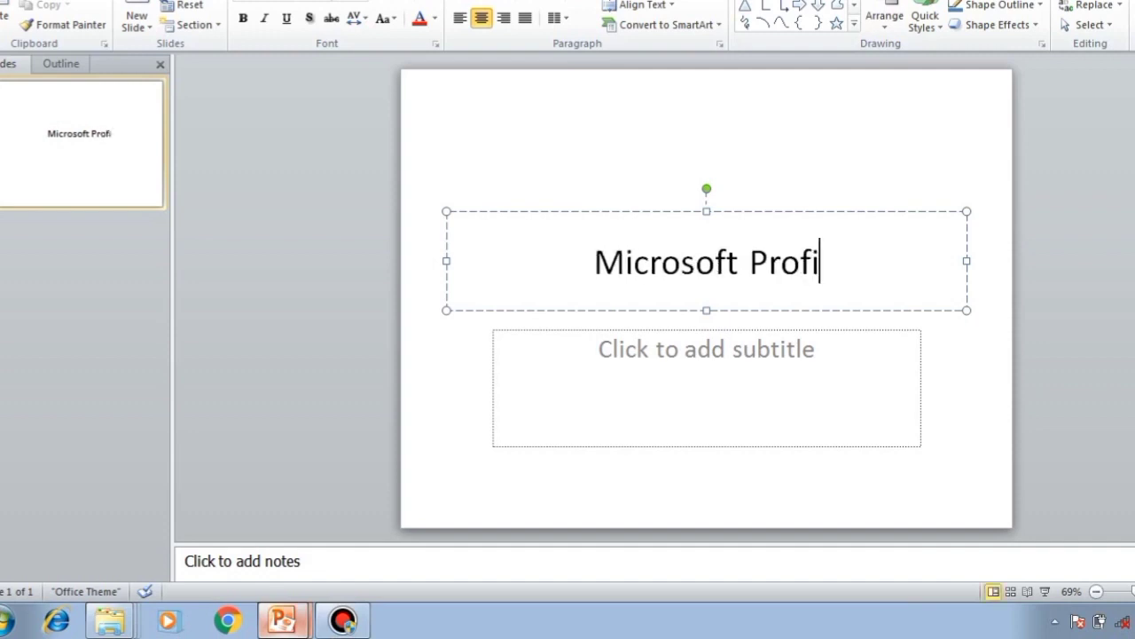
text(cienc)
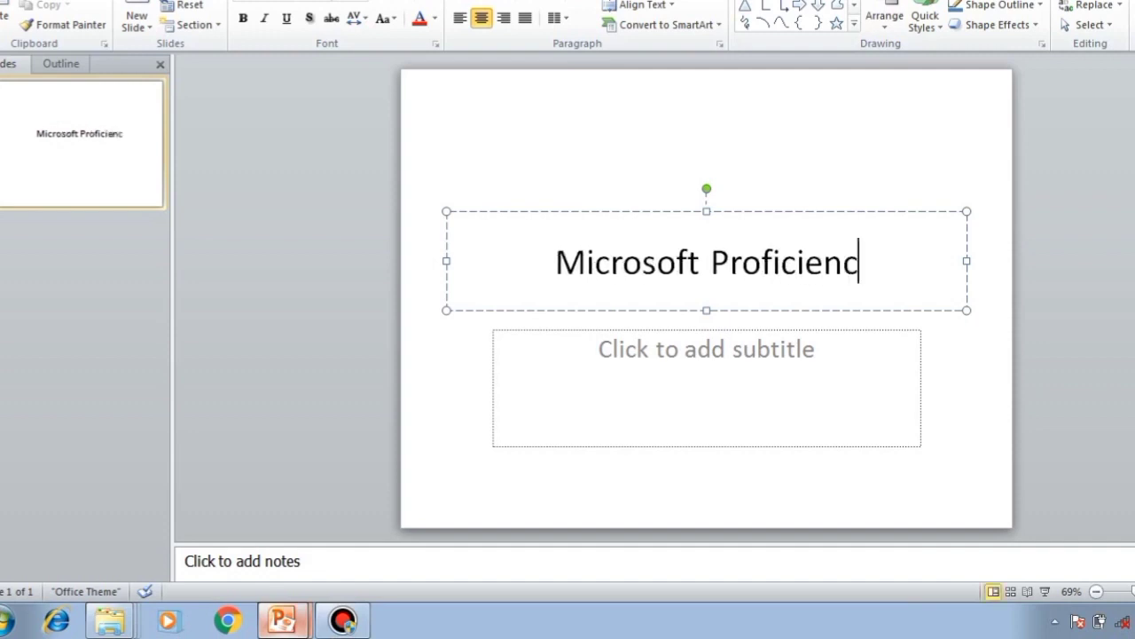
text(y t)
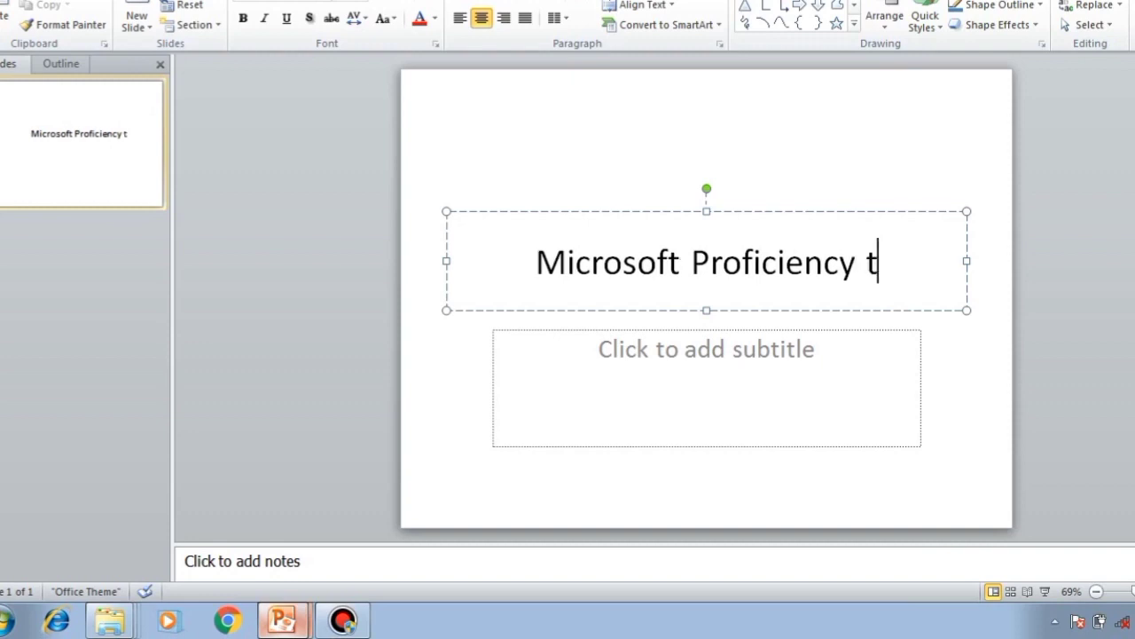
text(est)
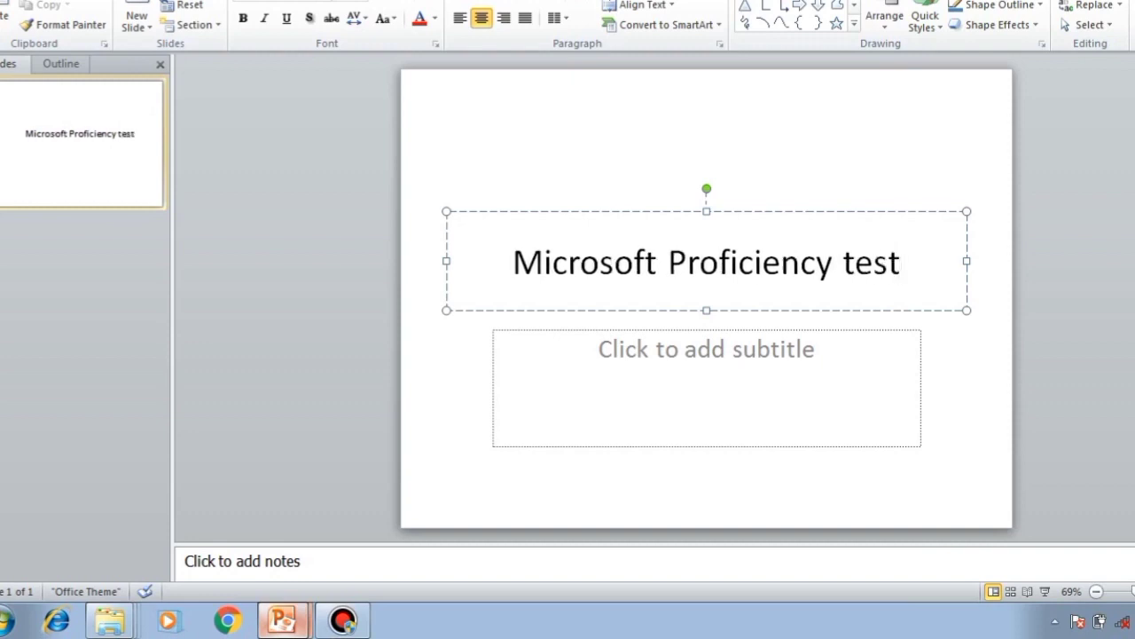
Step: Write 'Add transition to this slide' as the first subtitle line
click(645, 371)
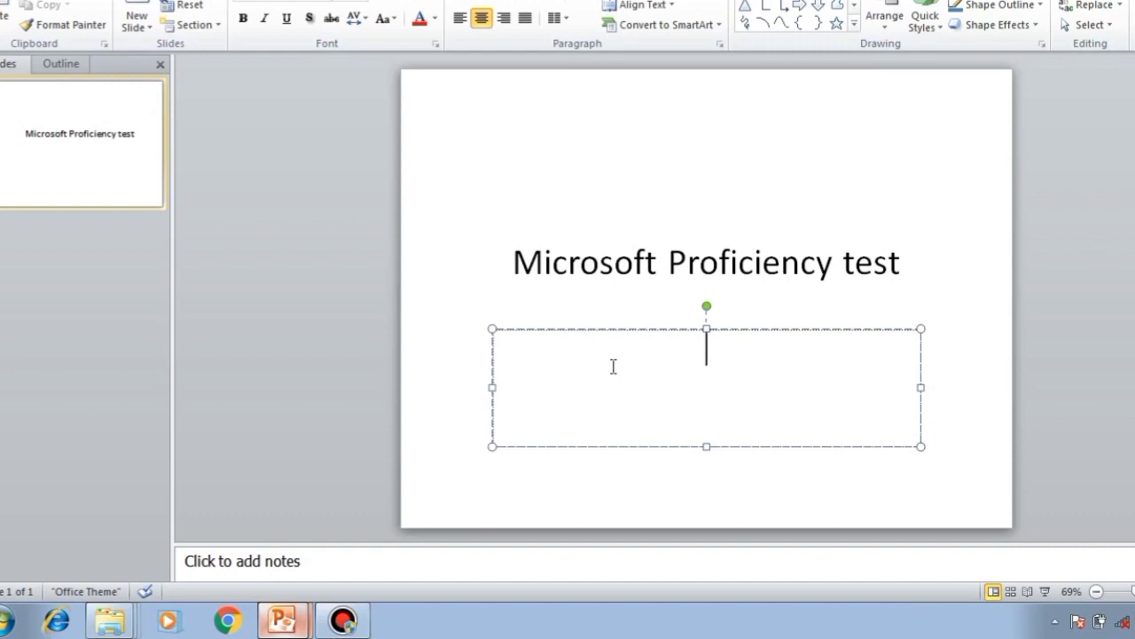
text(Add)
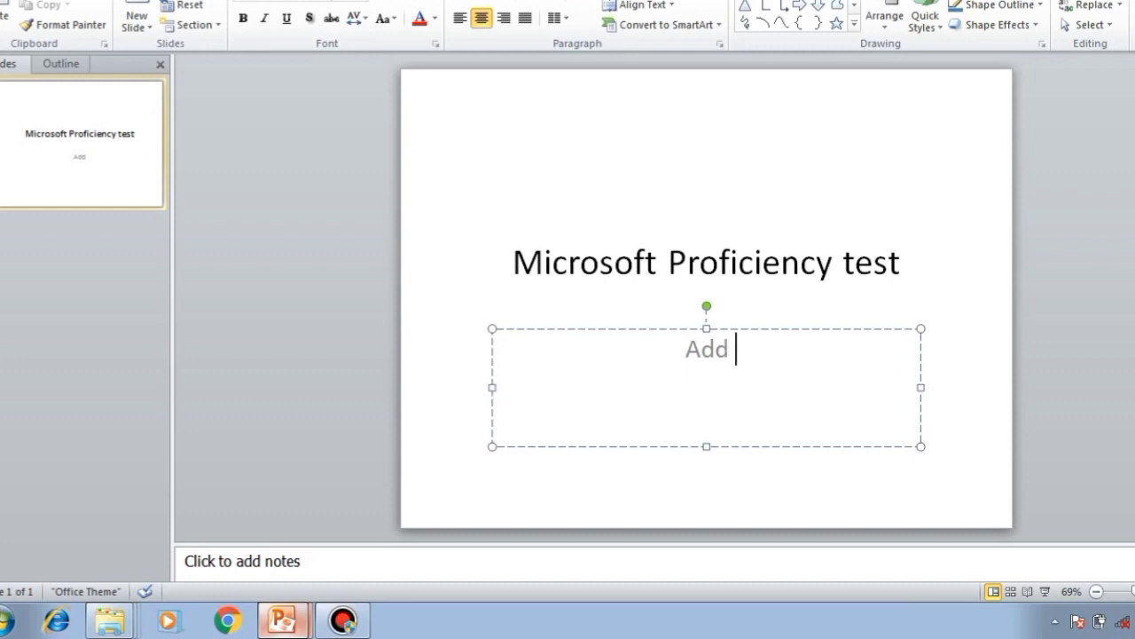
text(trsnd)
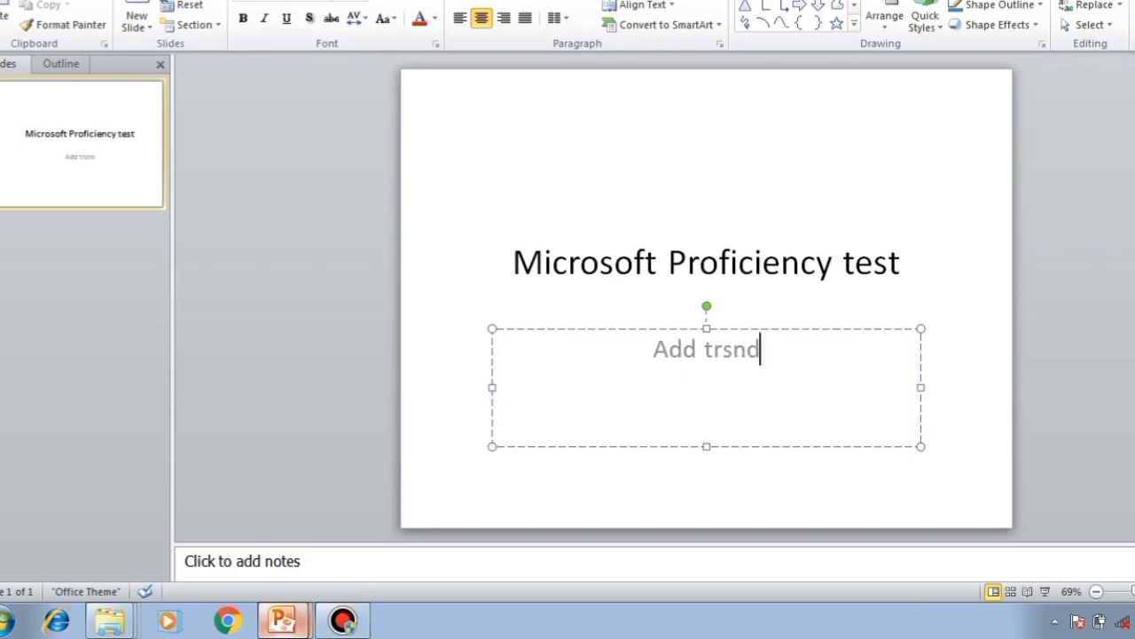
text(ition)
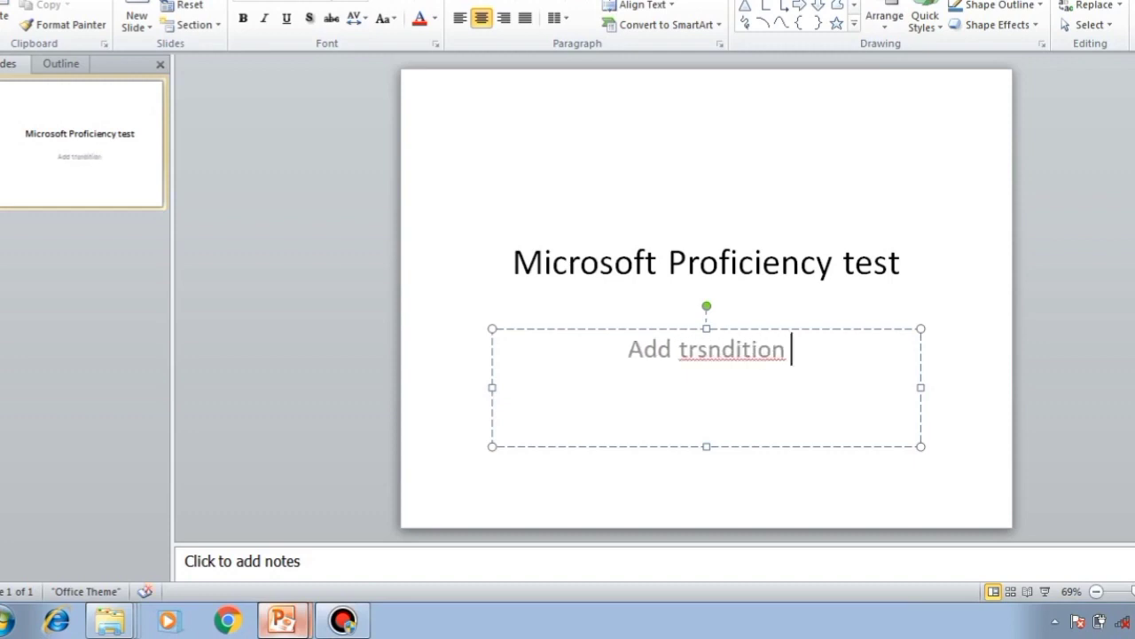
key(BackSpace)
key(BackSpace)
key(BackSpace)
key(BackSpace)
key(BackSpace)
key(BackSpace)
key(BackSpace)
key(BackSpace)
key(BackSpace)
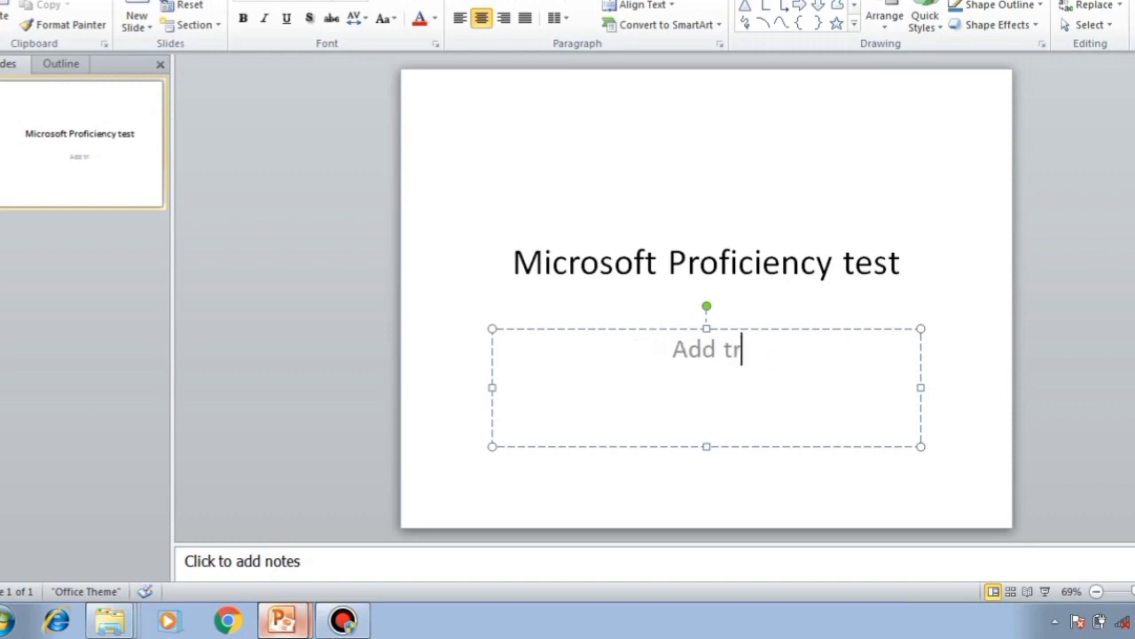
text(ans)
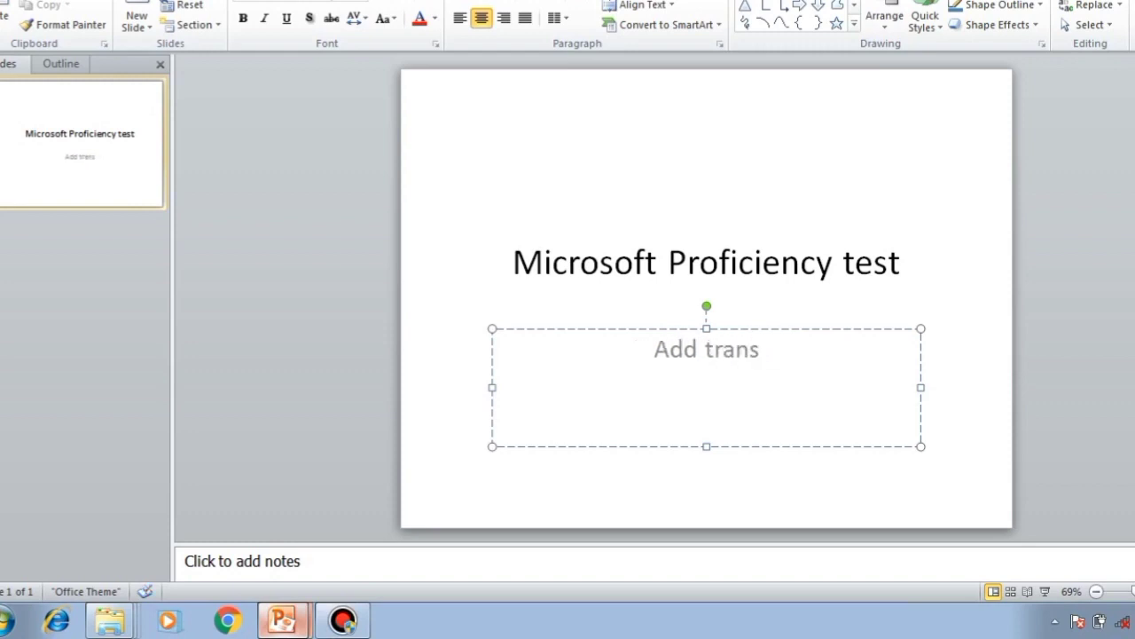
text(ition )
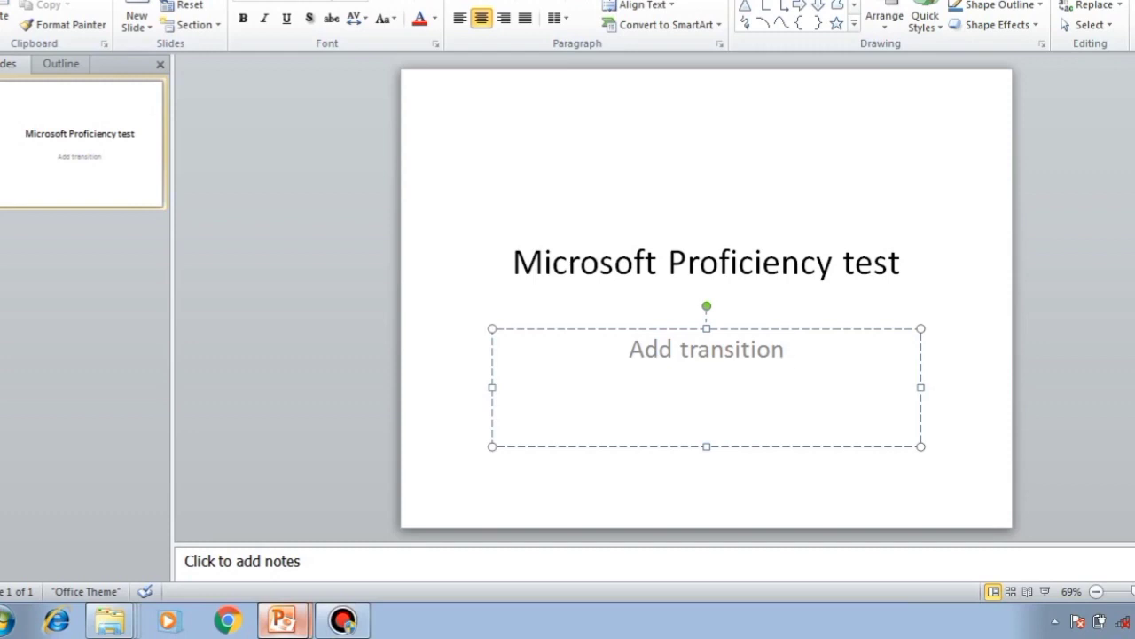
text(to t)
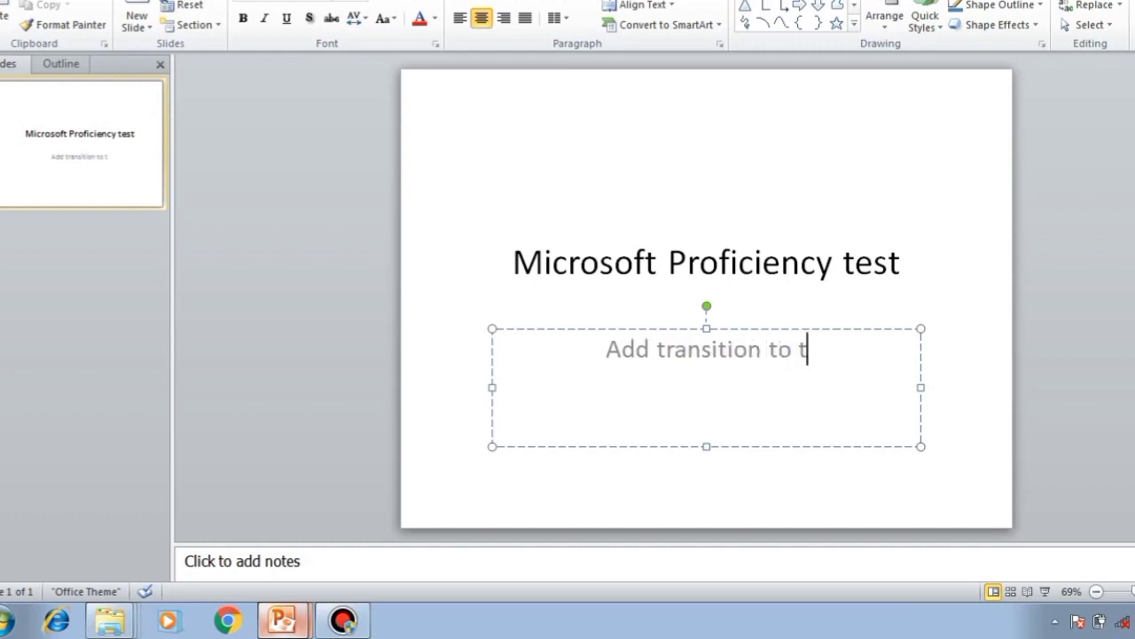
text(his slide)
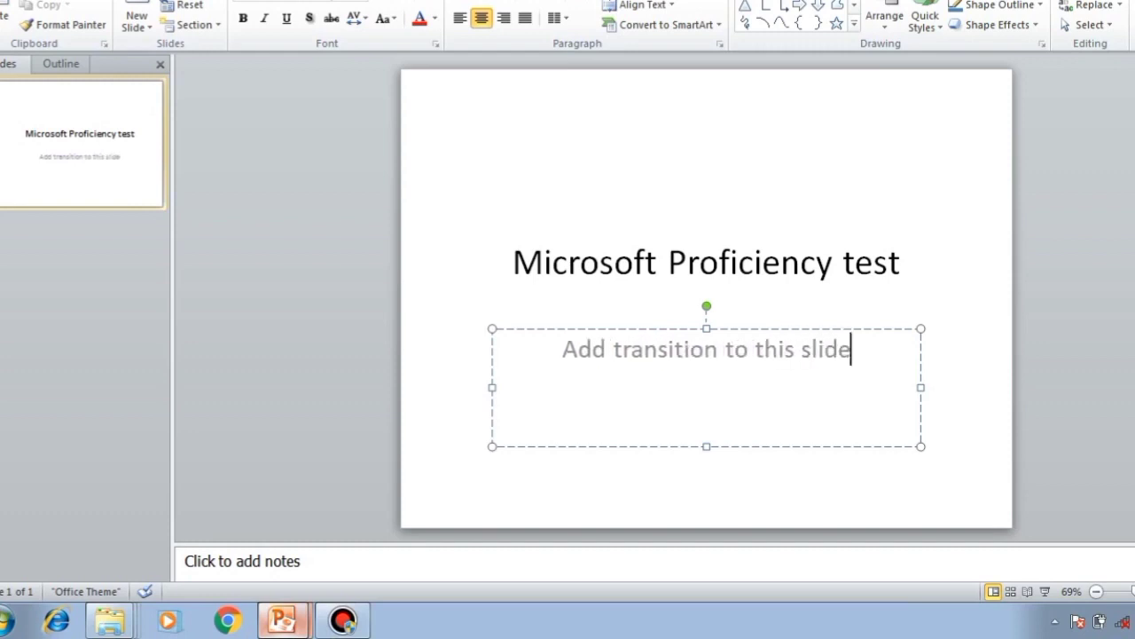
key(Return)
Step: Add the second subtitle line 'Change the duration to 2 minutes', fixing typos
text(ch)
text(ange the )
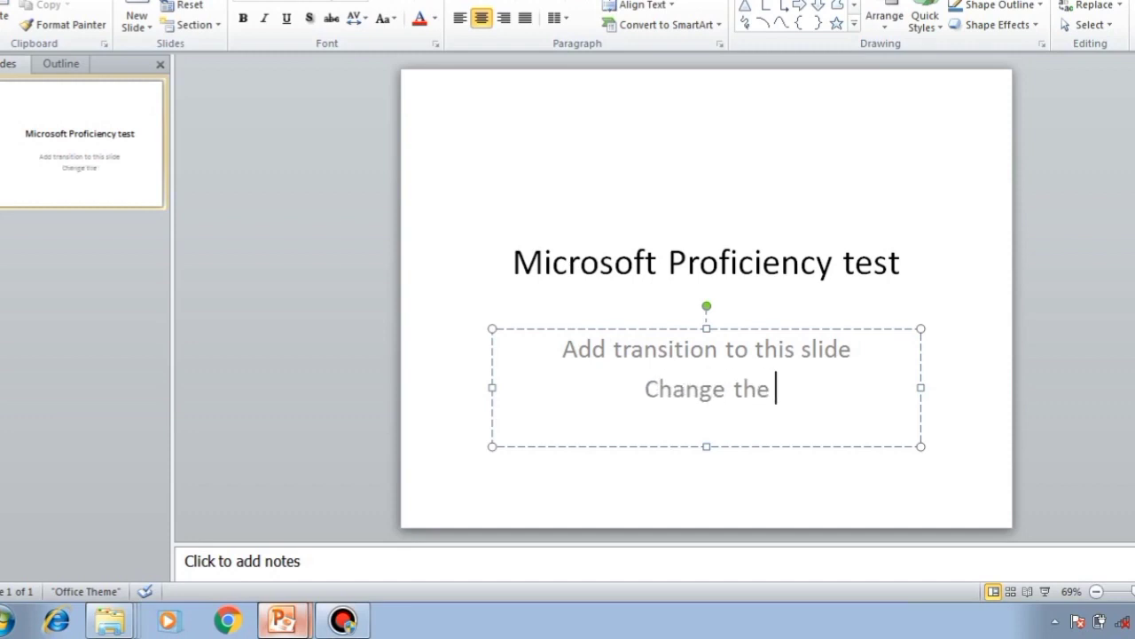
text(curatio)
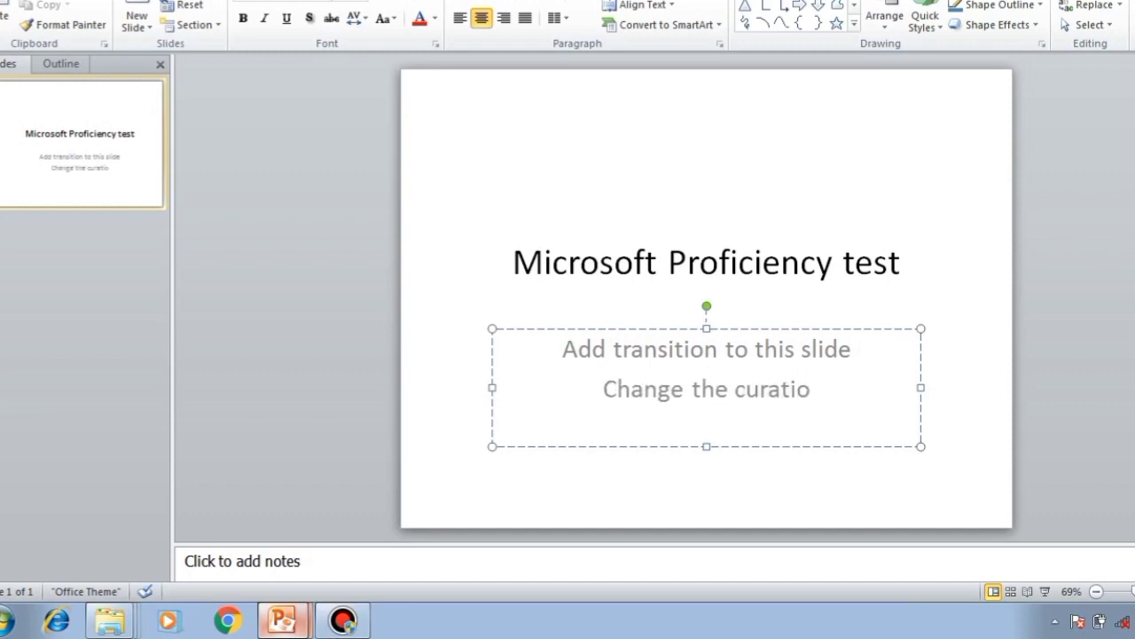
key(BackSpace)
key(BackSpace)
key(BackSpace)
key(BackSpace)
key(BackSpace)
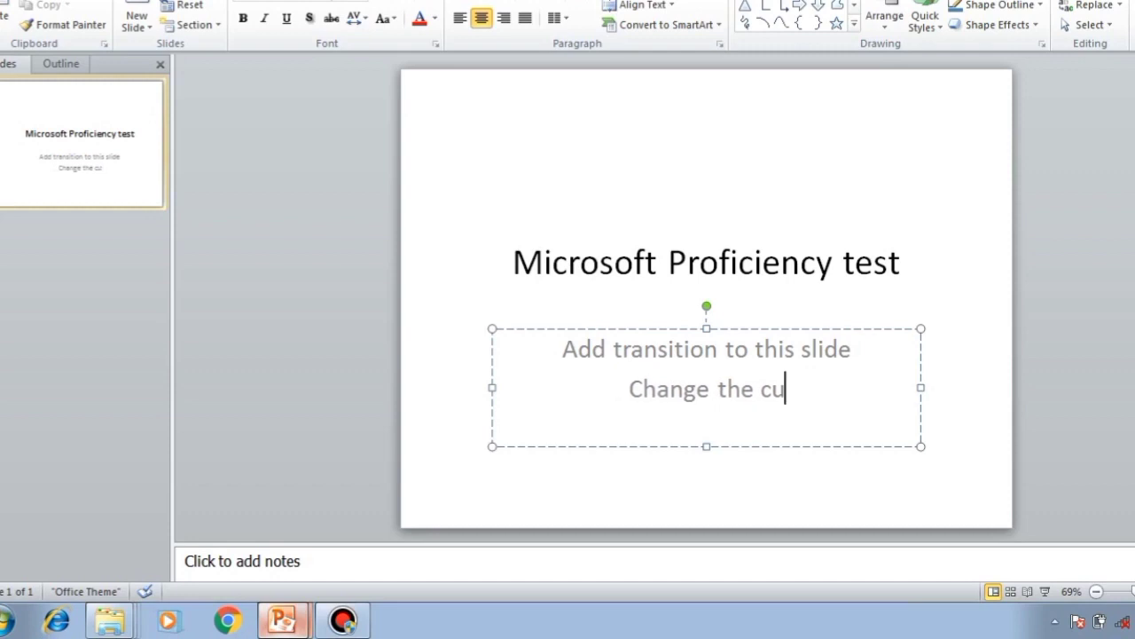
key(BackSpace)
key(BackSpace)
text(dua)
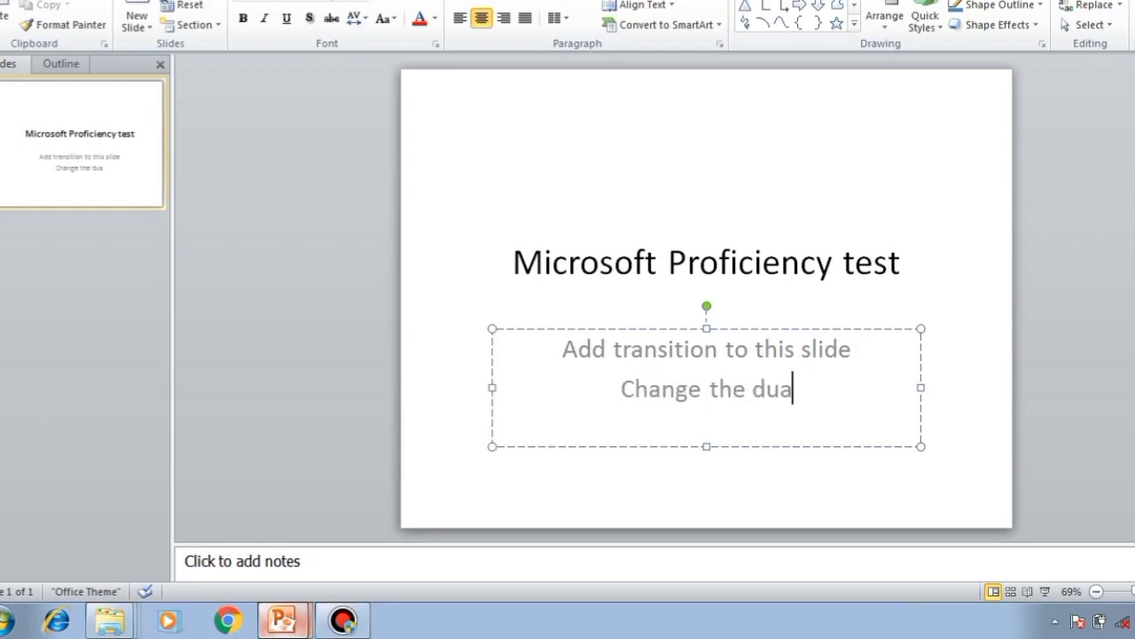
key(BackSpace)
text(ration)
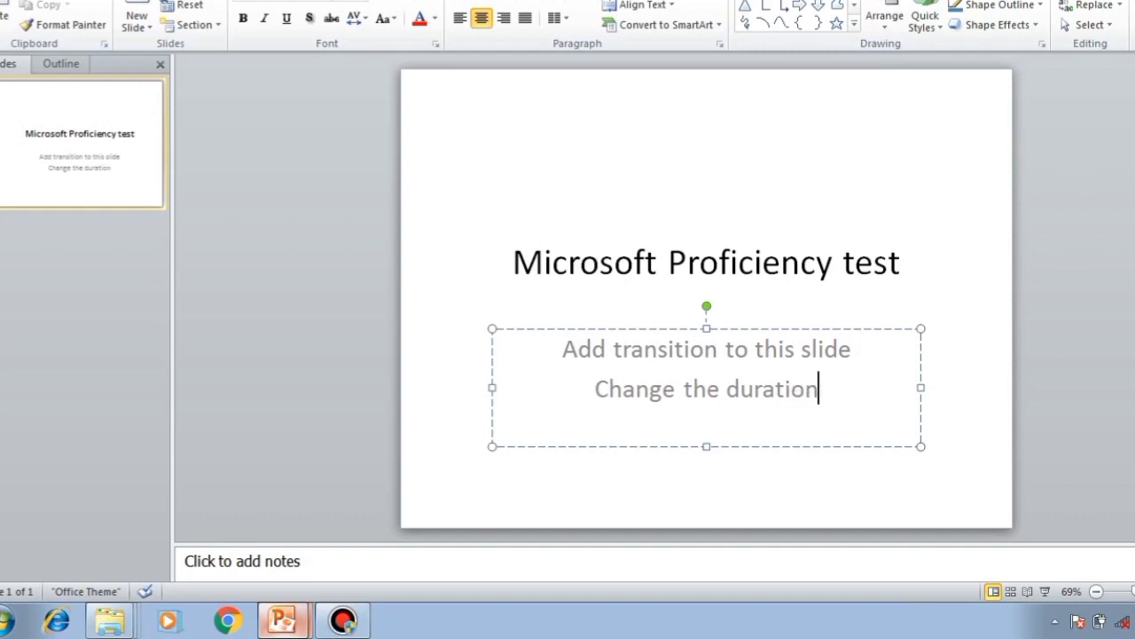
text( o)
key(BackSpace)
text(to 2)
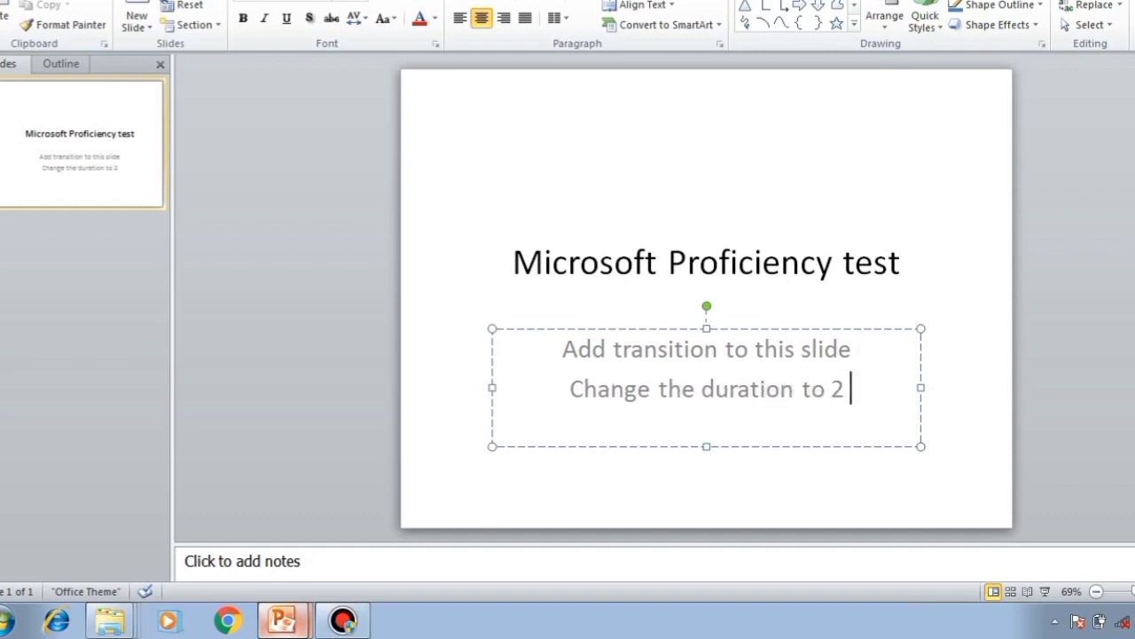
text( minute)
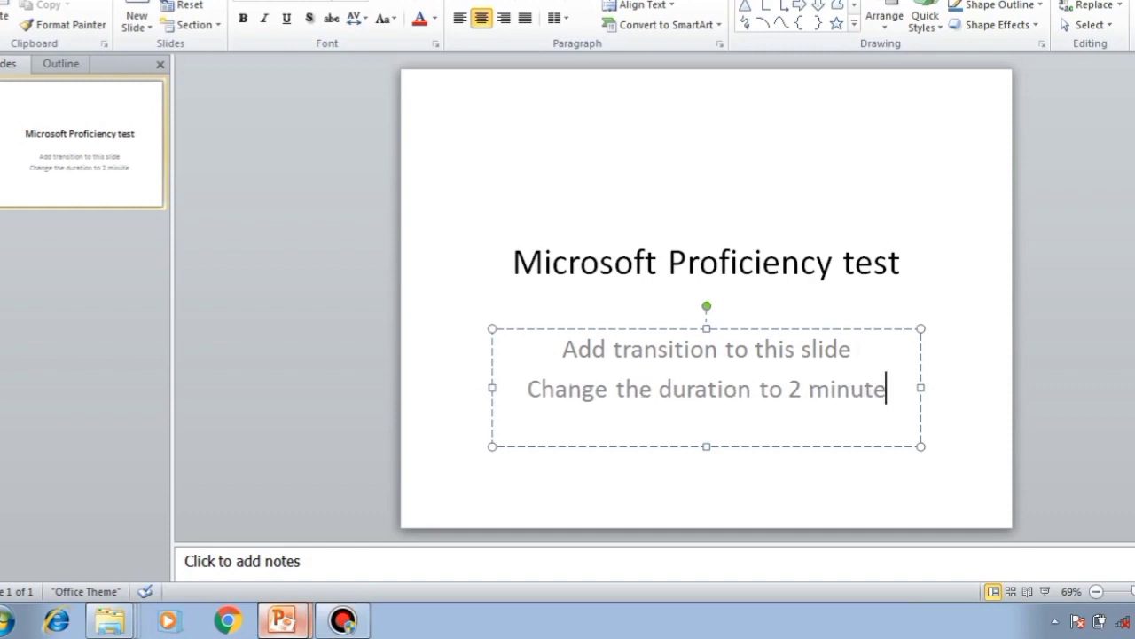
text(s)
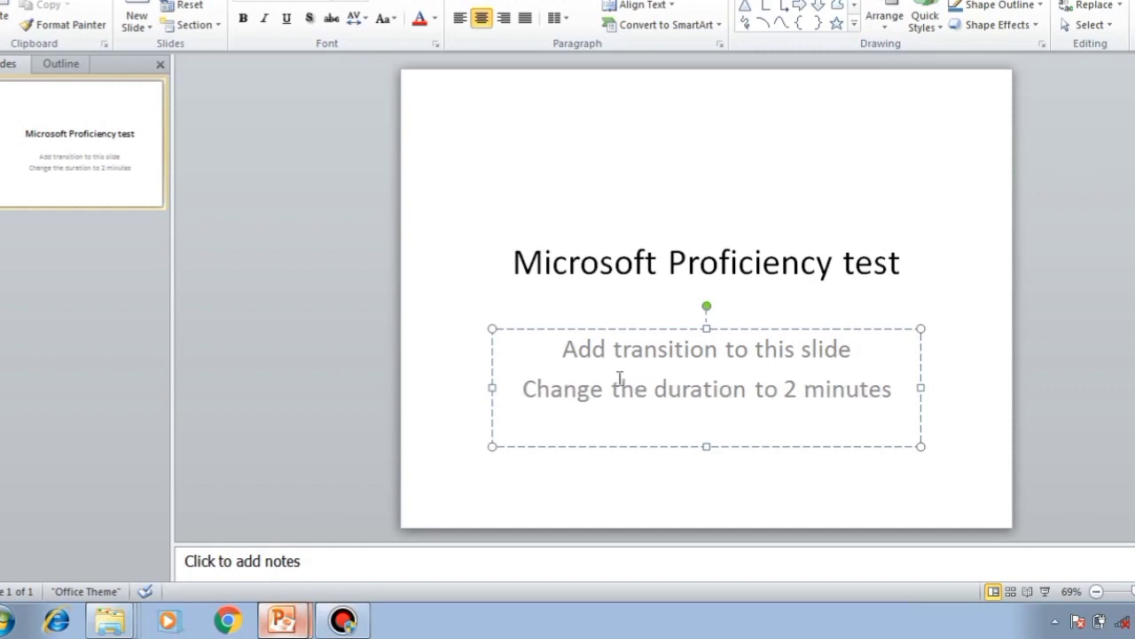
click(351, 295)
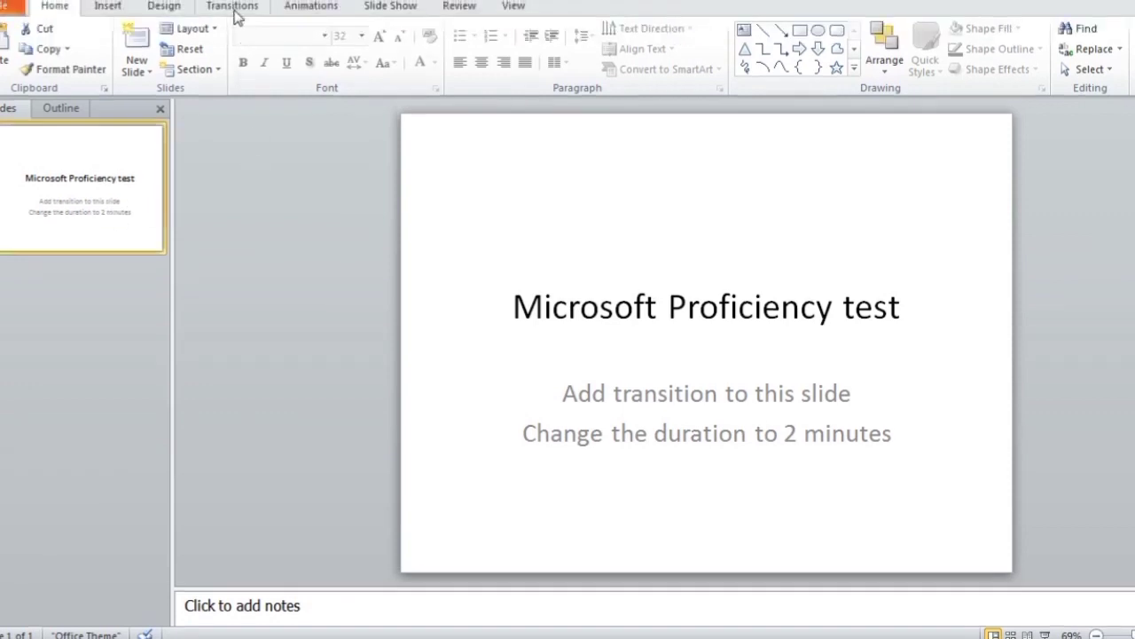
Step: Apply the Push transition to the title slide
click(233, 7)
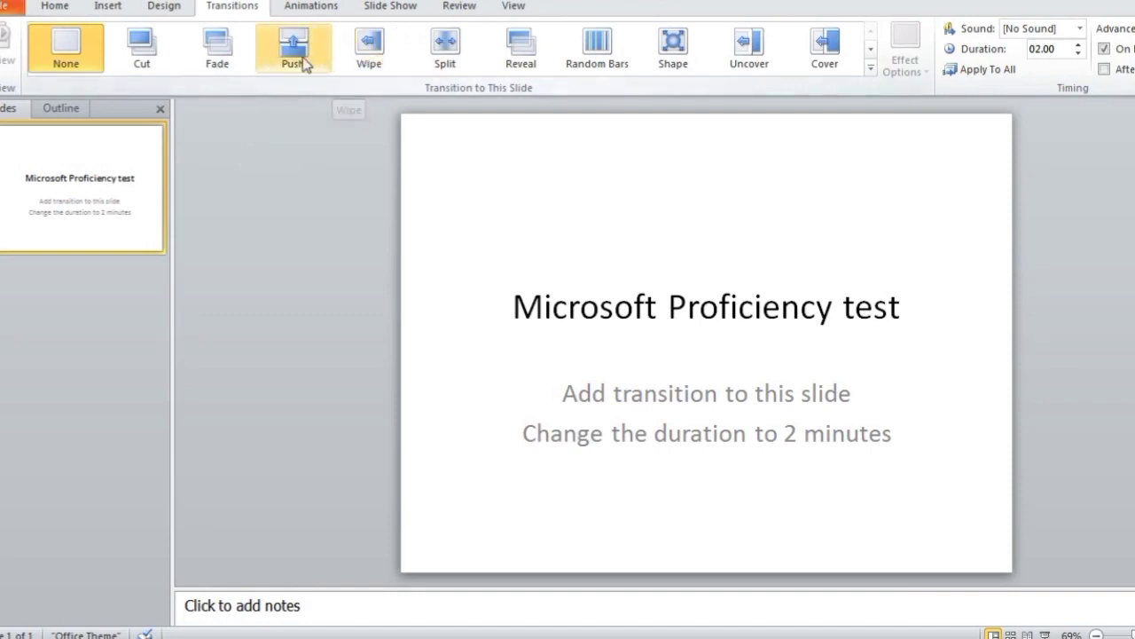
click(294, 53)
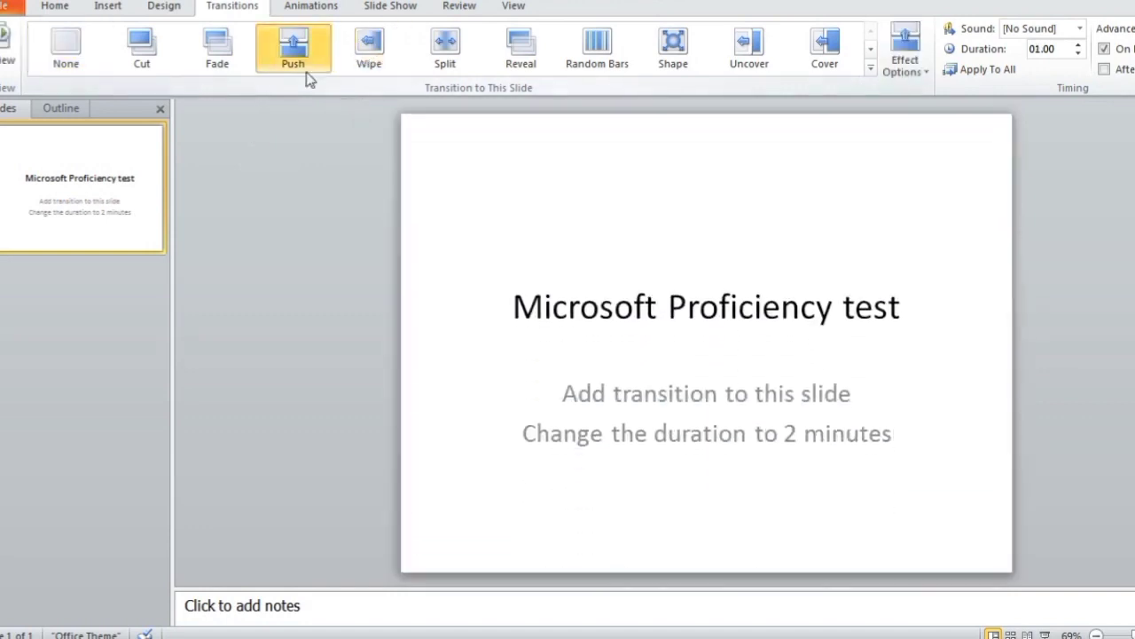
click(303, 8)
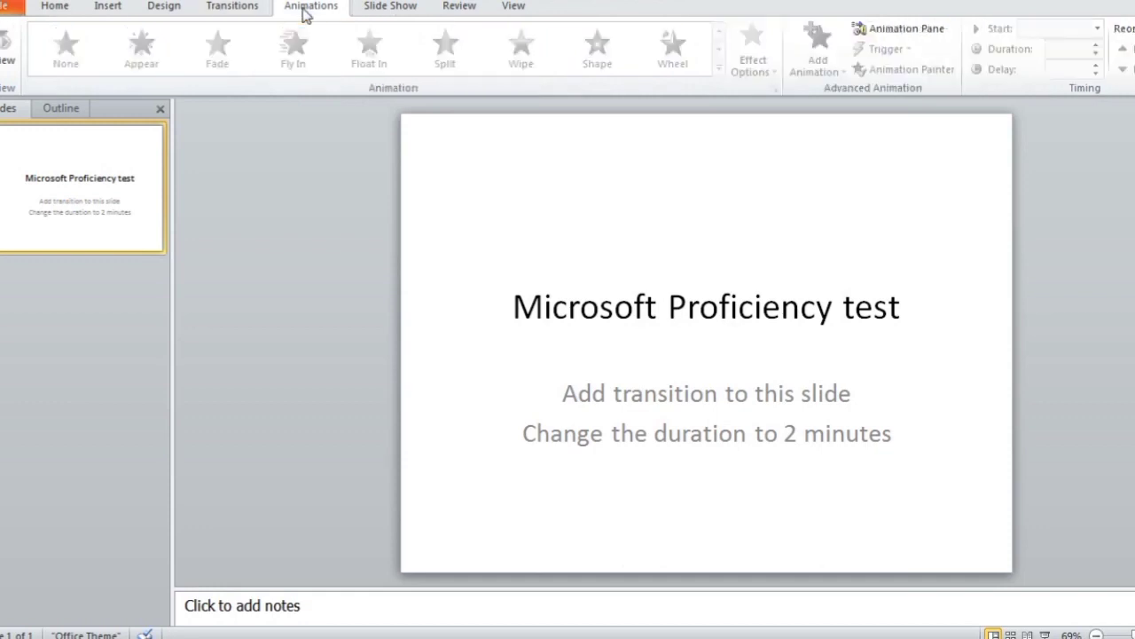
Step: Apply the Civic design theme to the presentation
click(396, 10)
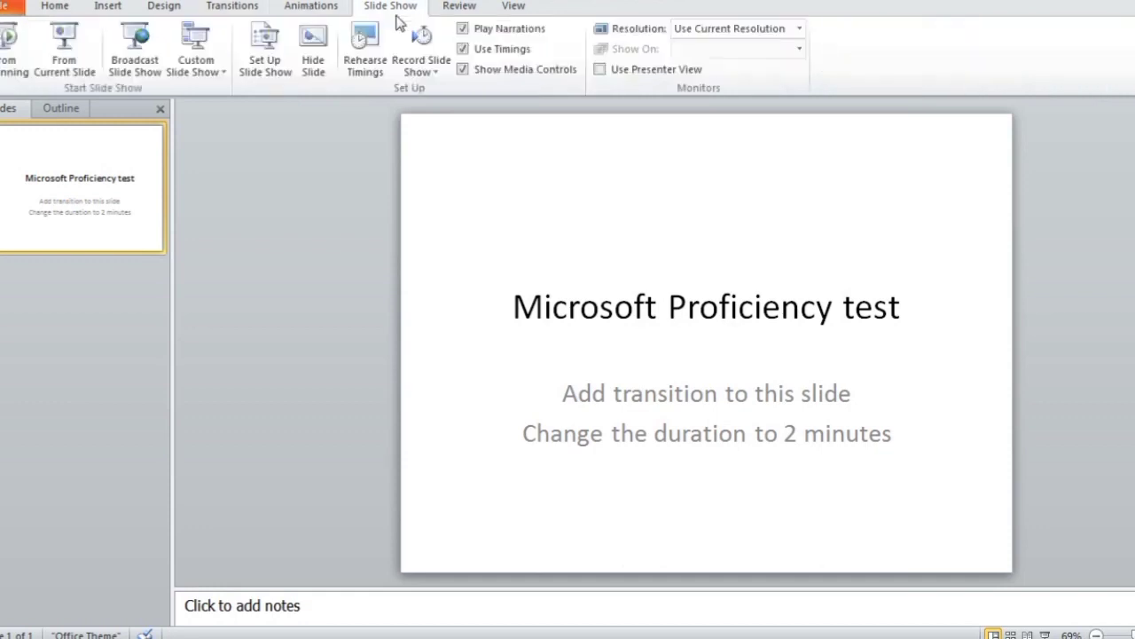
click(168, 6)
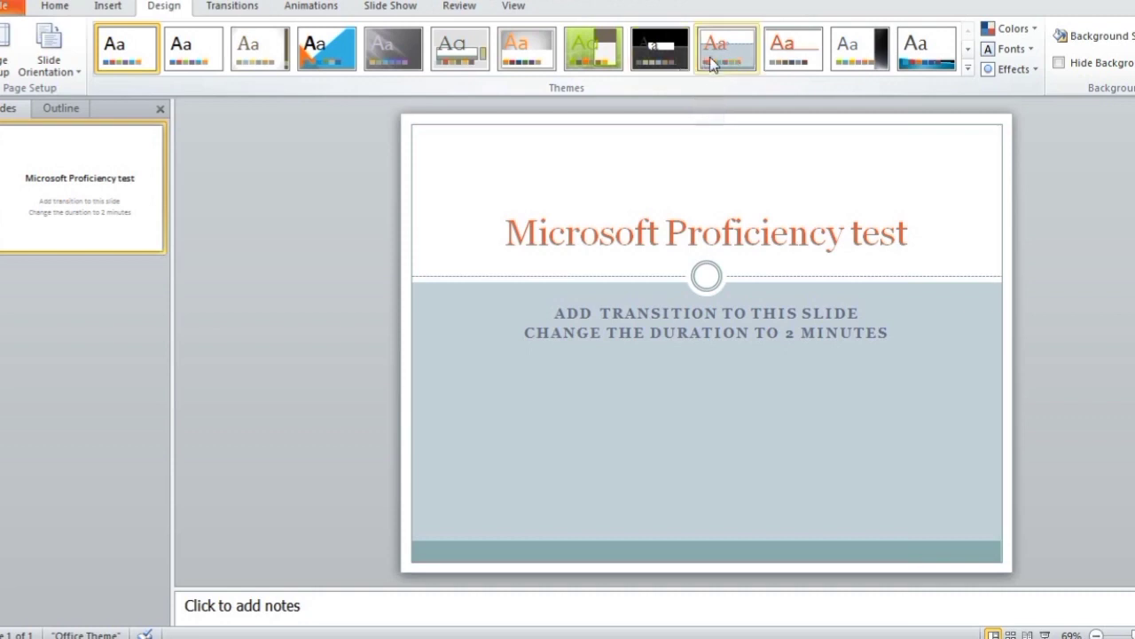
click(709, 57)
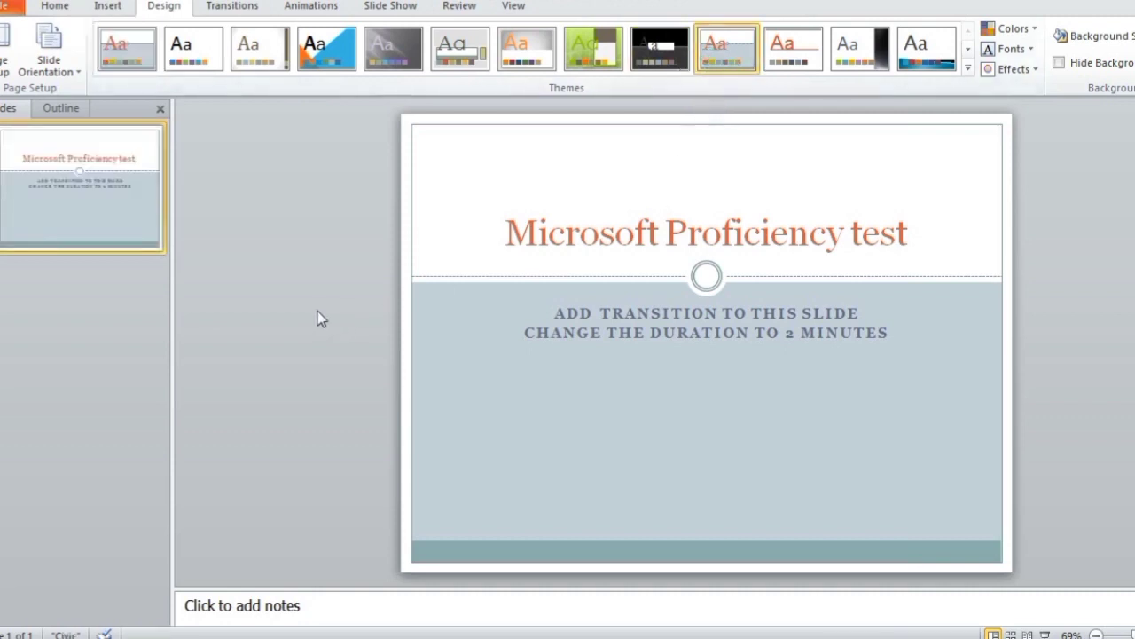
Step: Keep the Push transition and set the slide to advance automatically after 02:00.00
click(257, 7)
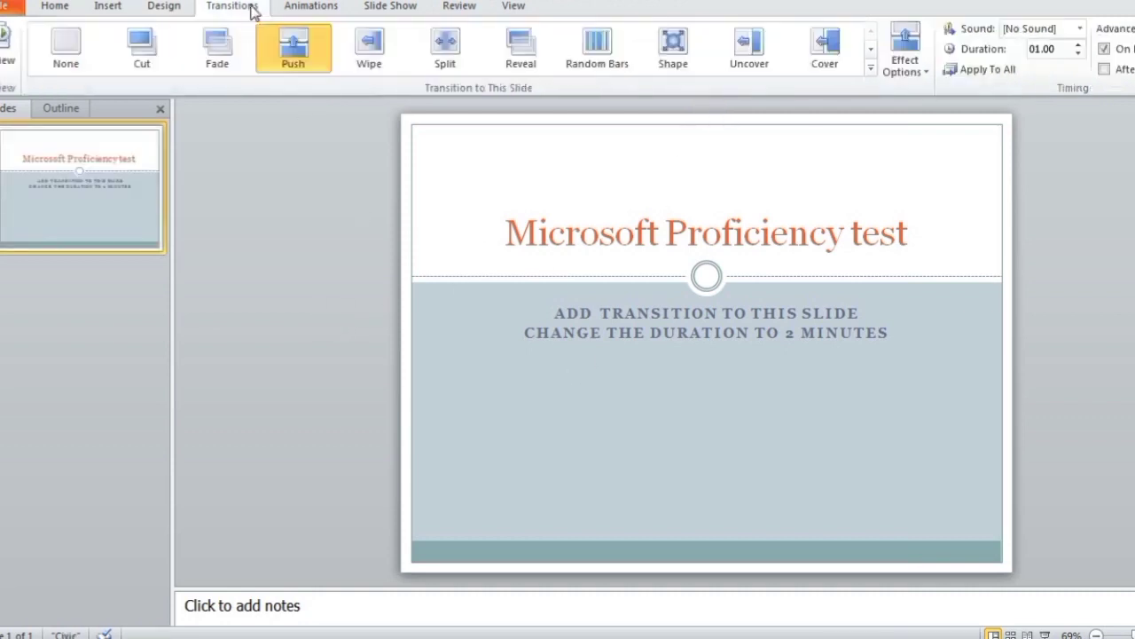
click(302, 53)
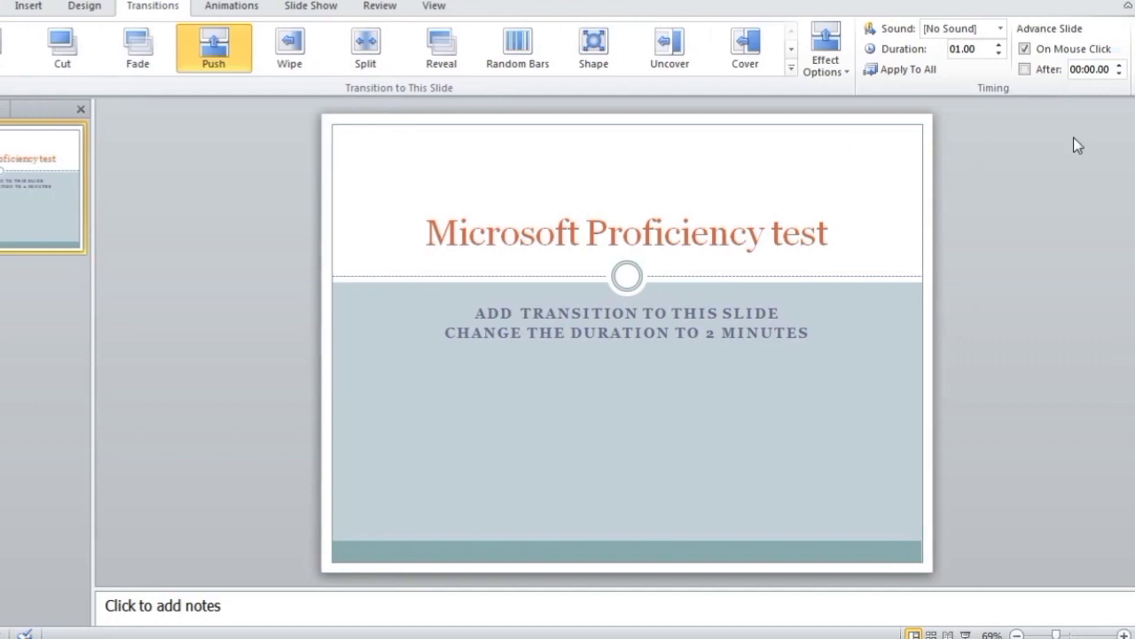
click(1083, 70)
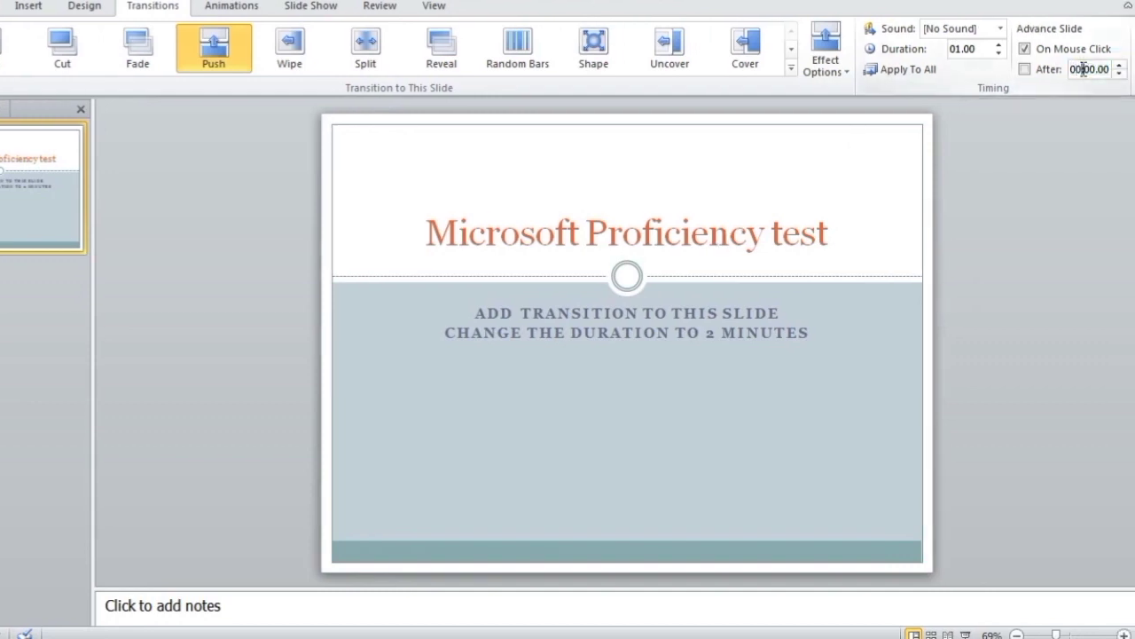
key(BackSpace)
text(2)
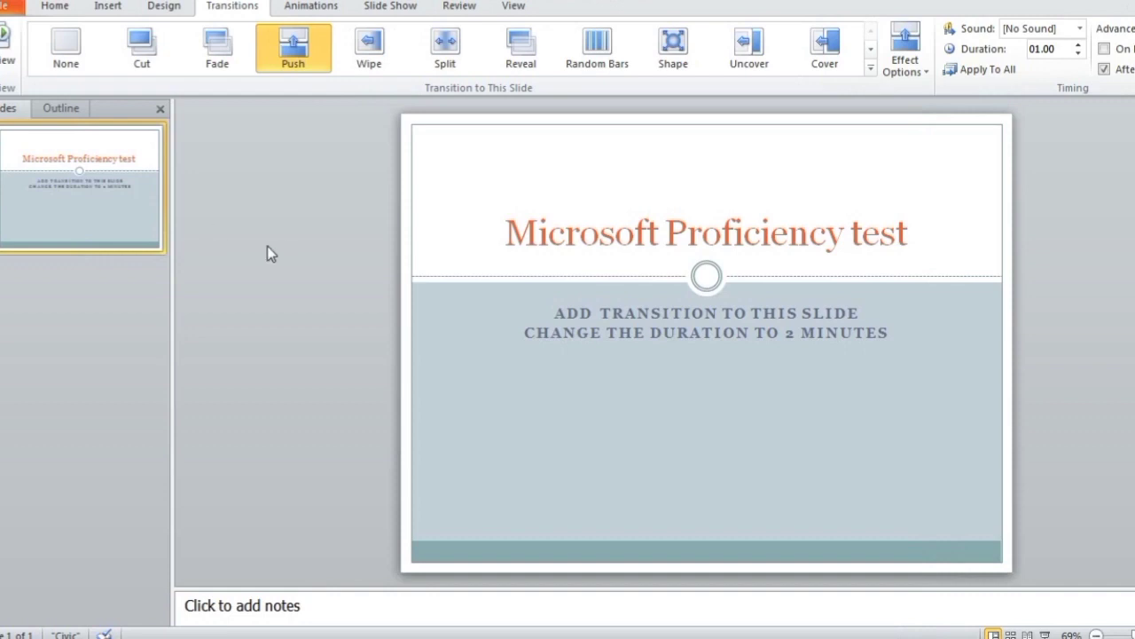
Step: Add a second Title Slide layout slide and title it 'flow chart'
click(94, 7)
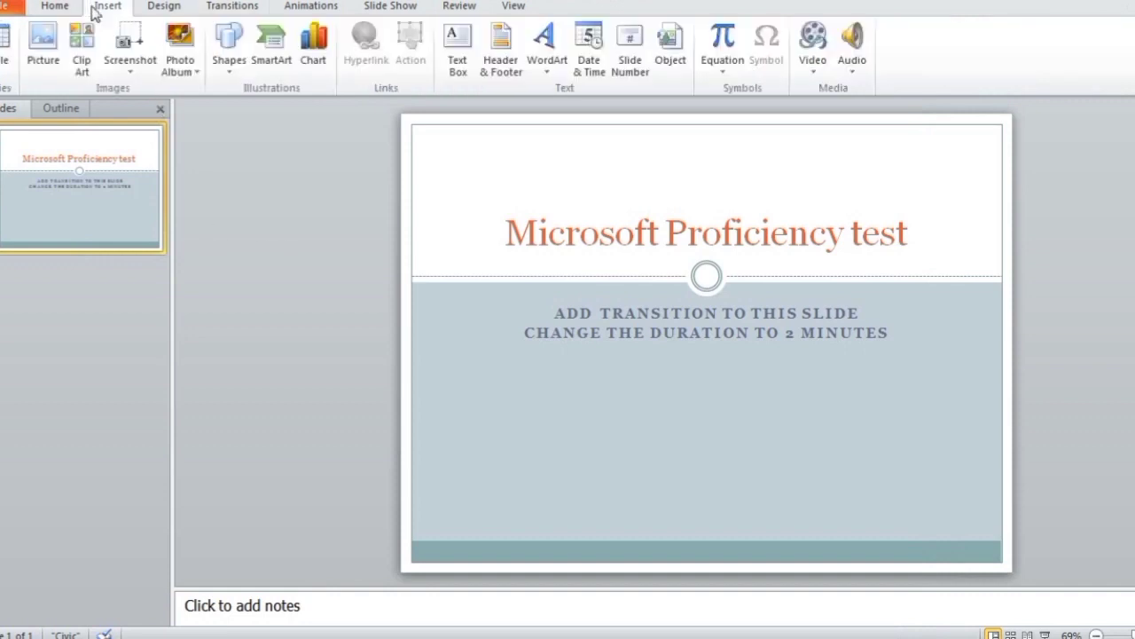
click(75, 9)
click(137, 71)
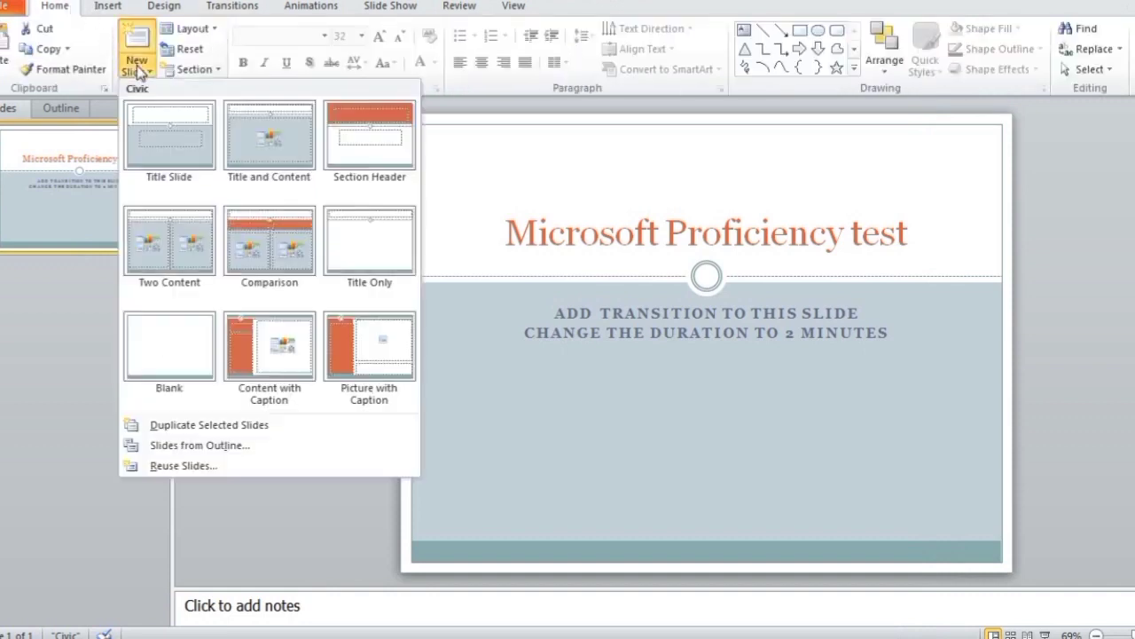
click(169, 133)
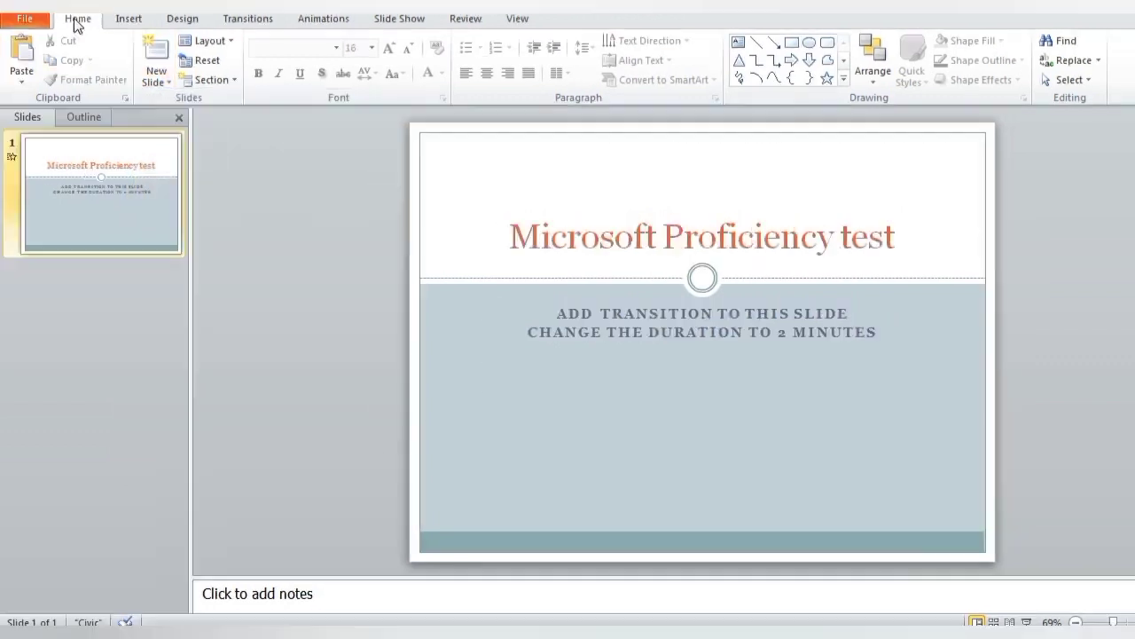
click(156, 73)
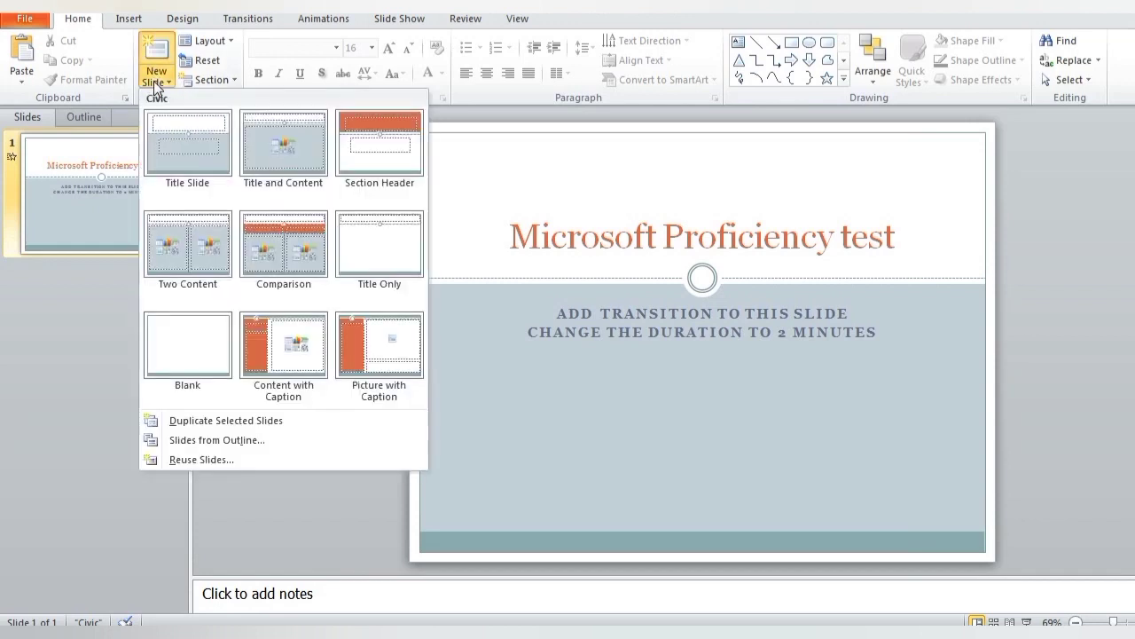
click(191, 124)
click(600, 223)
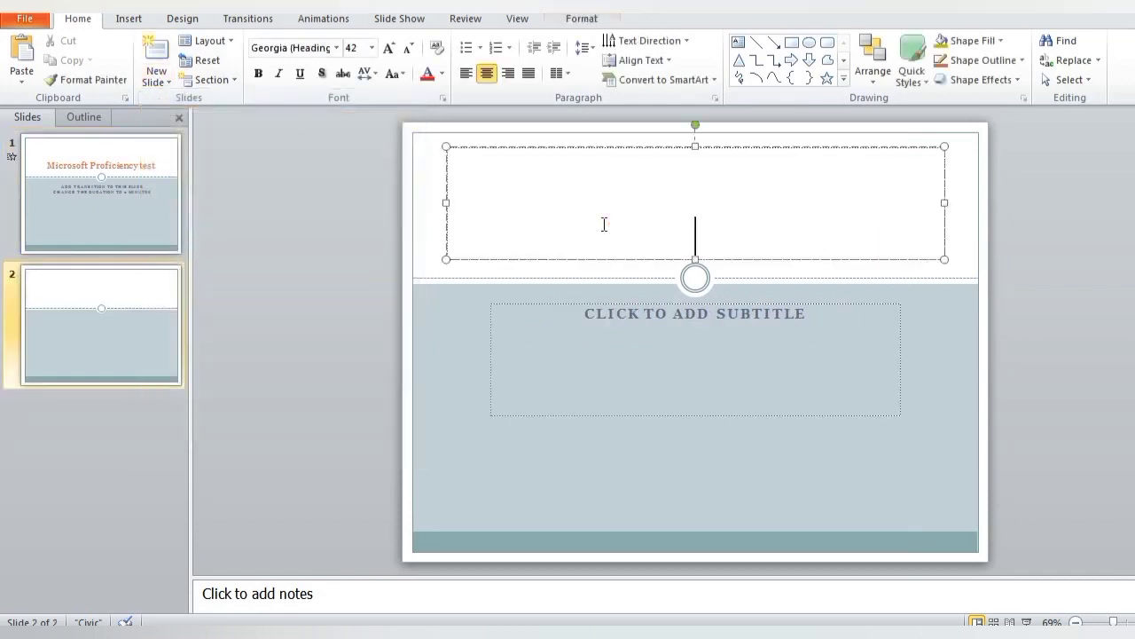
text(fl)
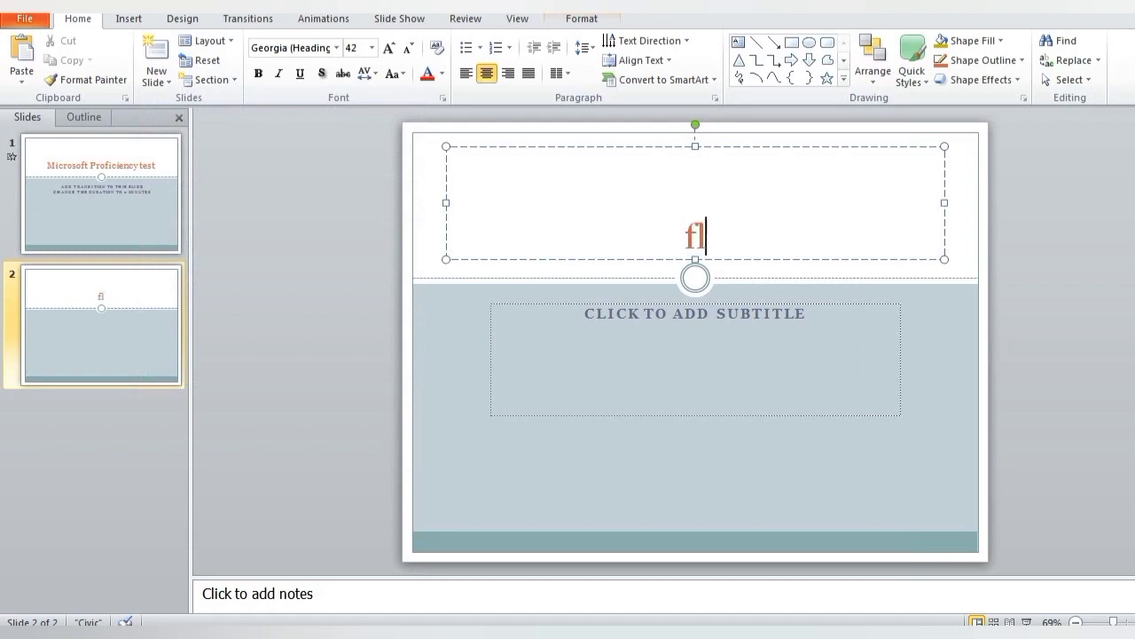
text(ow )
text(ch)
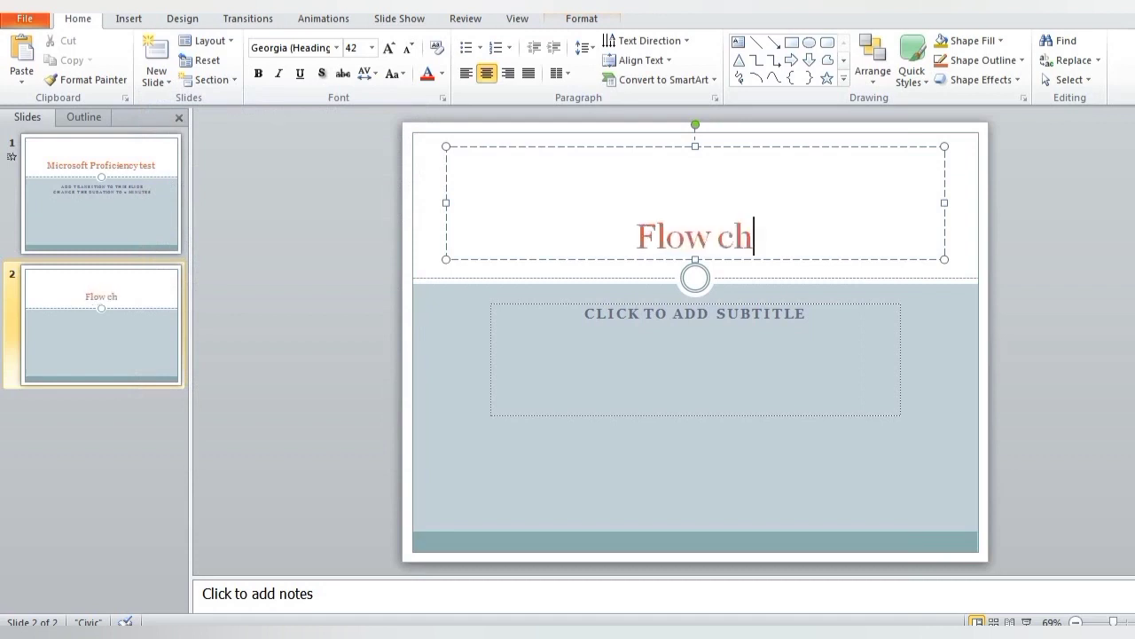
text(art)
Step: Widen slide 2's subtitle box on both sides and stretch it down over the lower slide
click(684, 359)
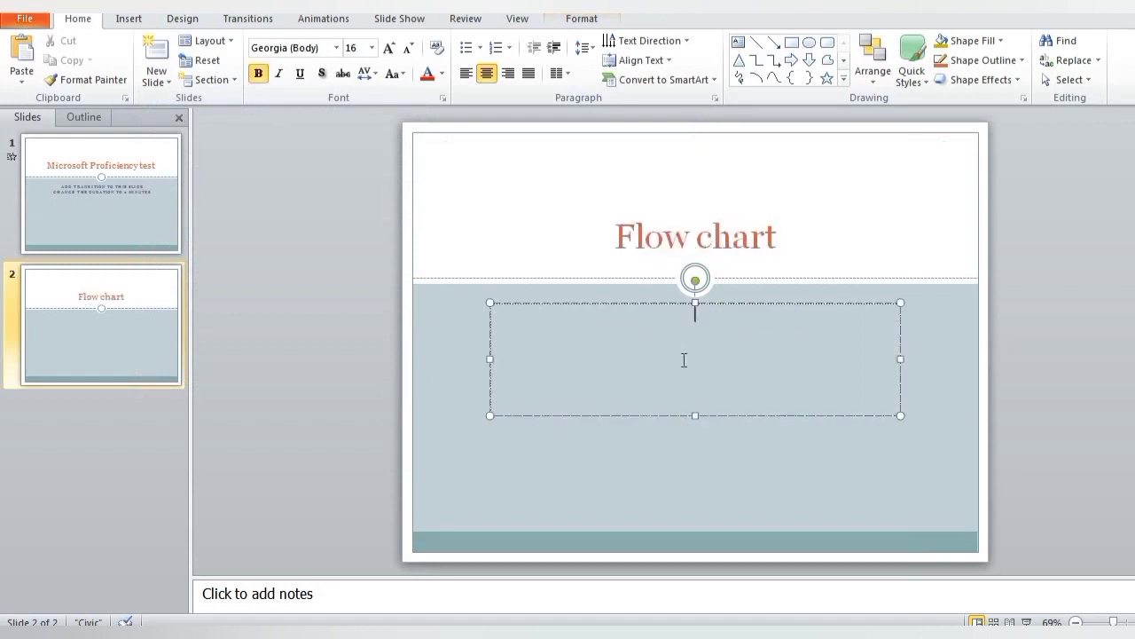
drag(488, 359, 431, 351)
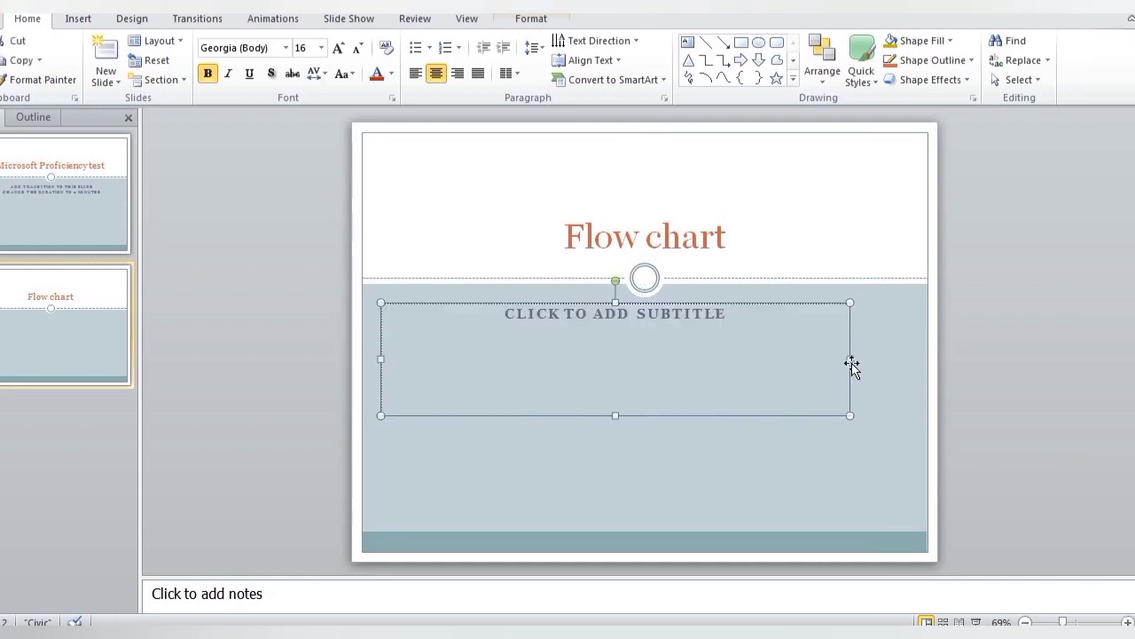
drag(850, 359, 909, 359)
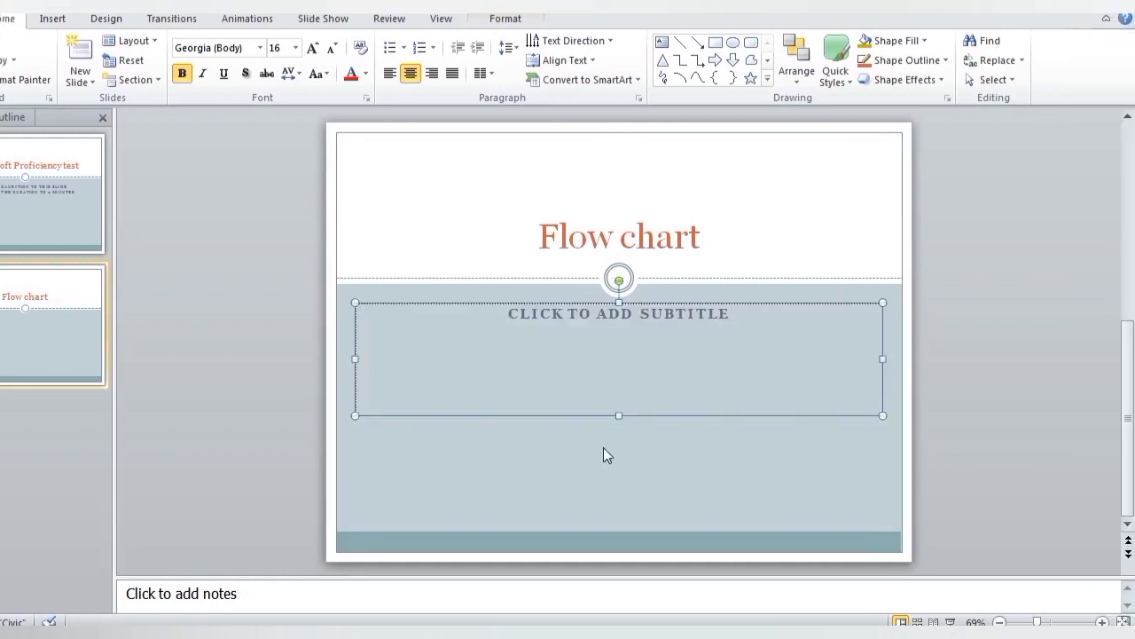
drag(618, 415, 618, 507)
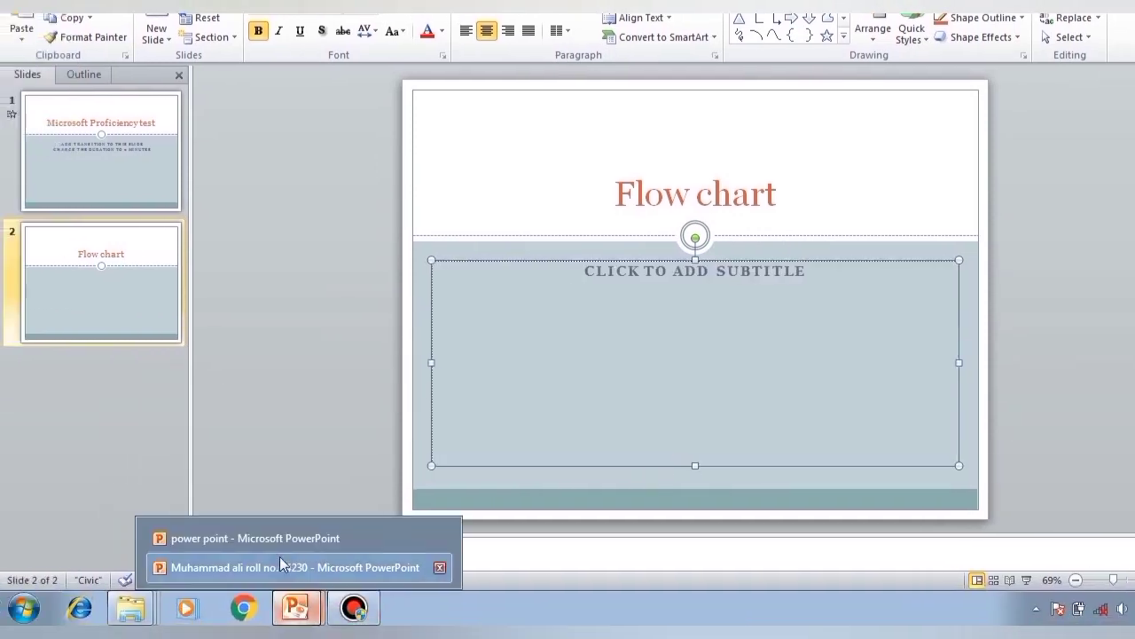
Step: Compare with the reference flowchart, then remove the space so the title reads 'Flowchart'
click(273, 534)
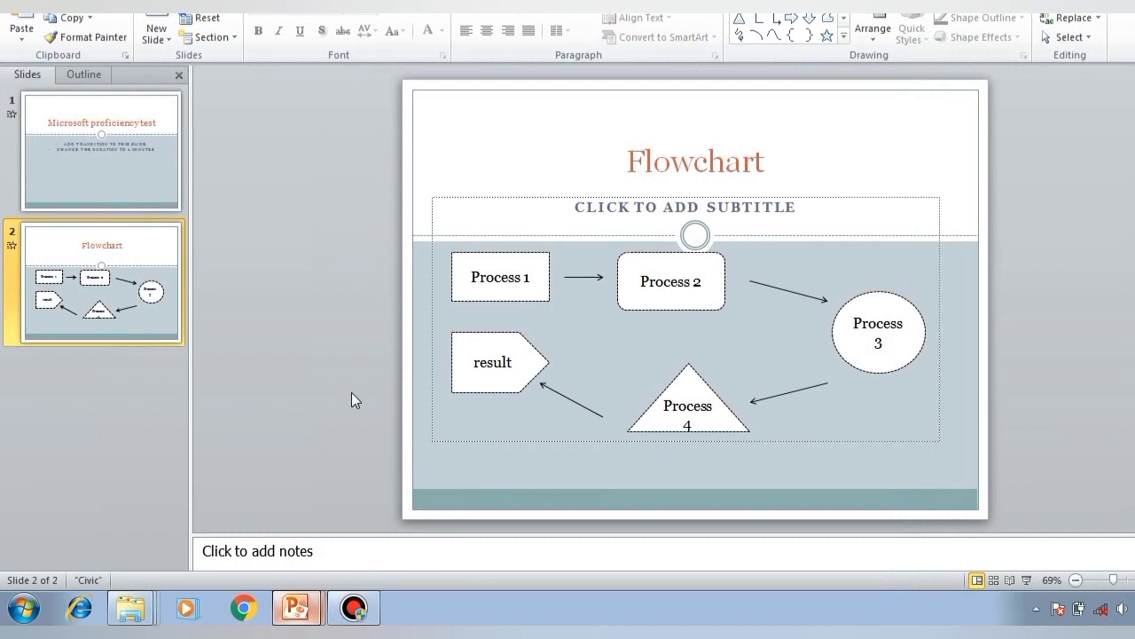
click(314, 608)
click(440, 566)
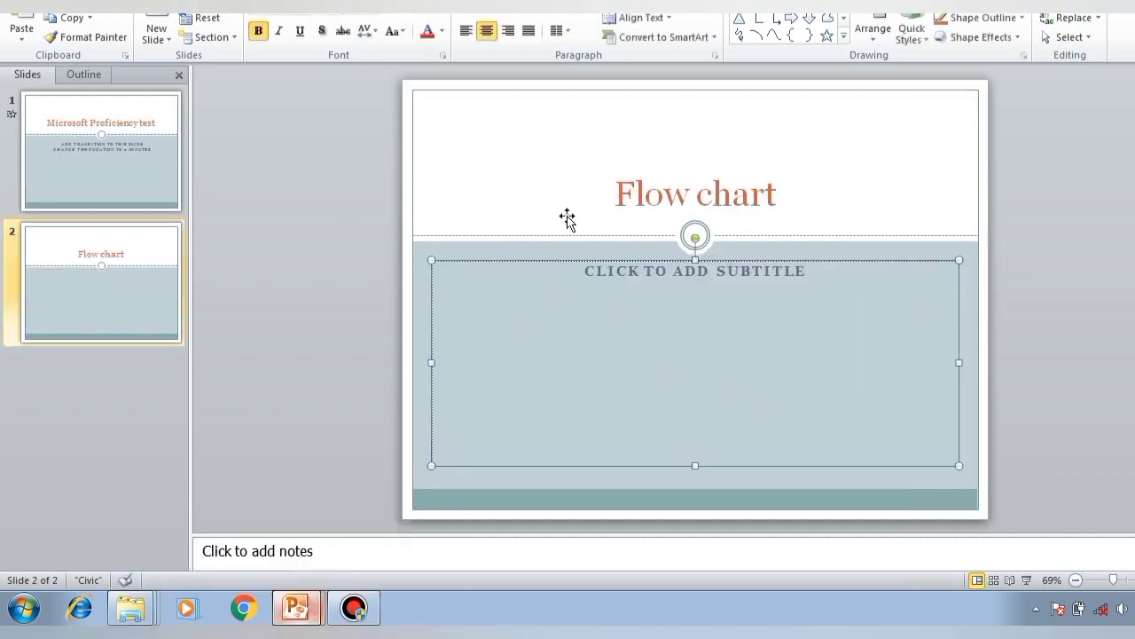
click(700, 196)
key(BackSpace)
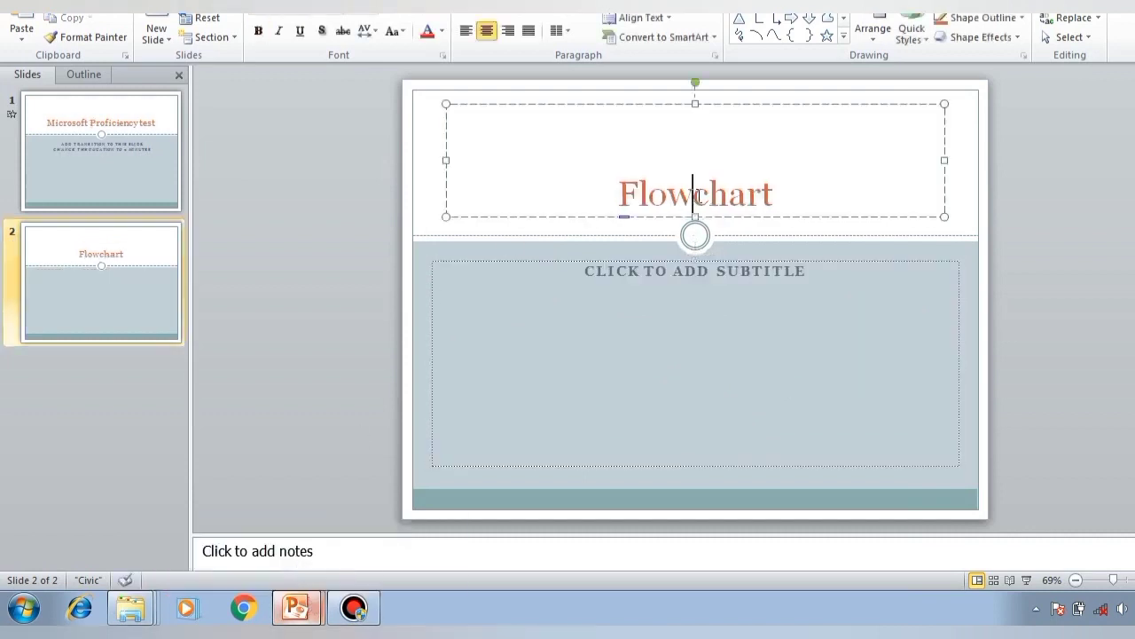
click(602, 309)
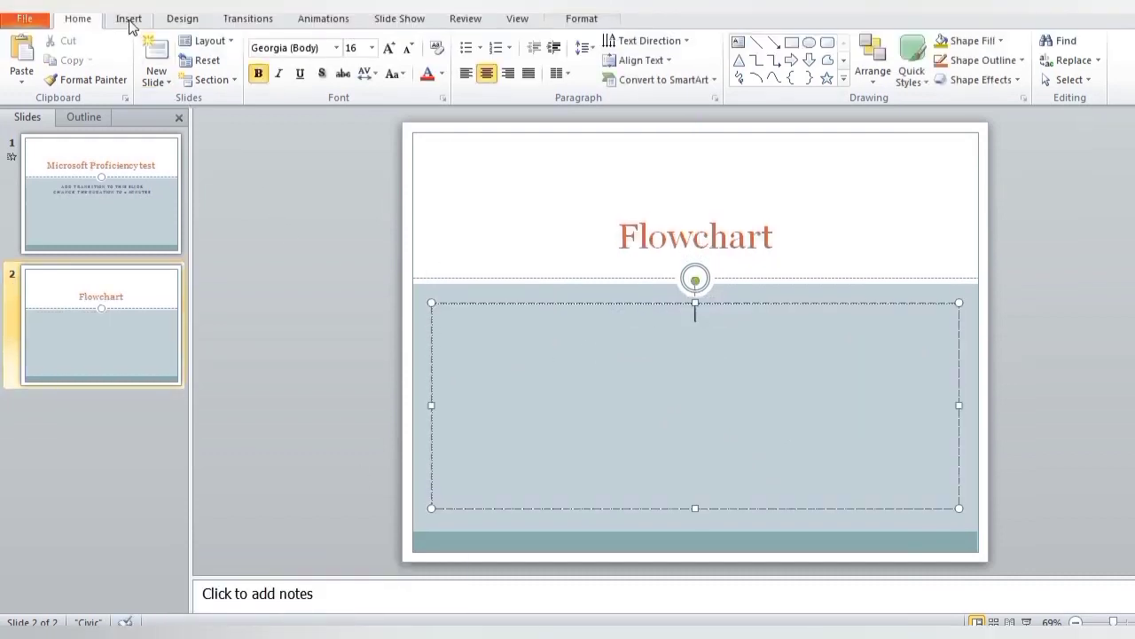
Step: Draw a rectangle at the content area's upper left and give it the first outline-only style
click(128, 18)
click(245, 71)
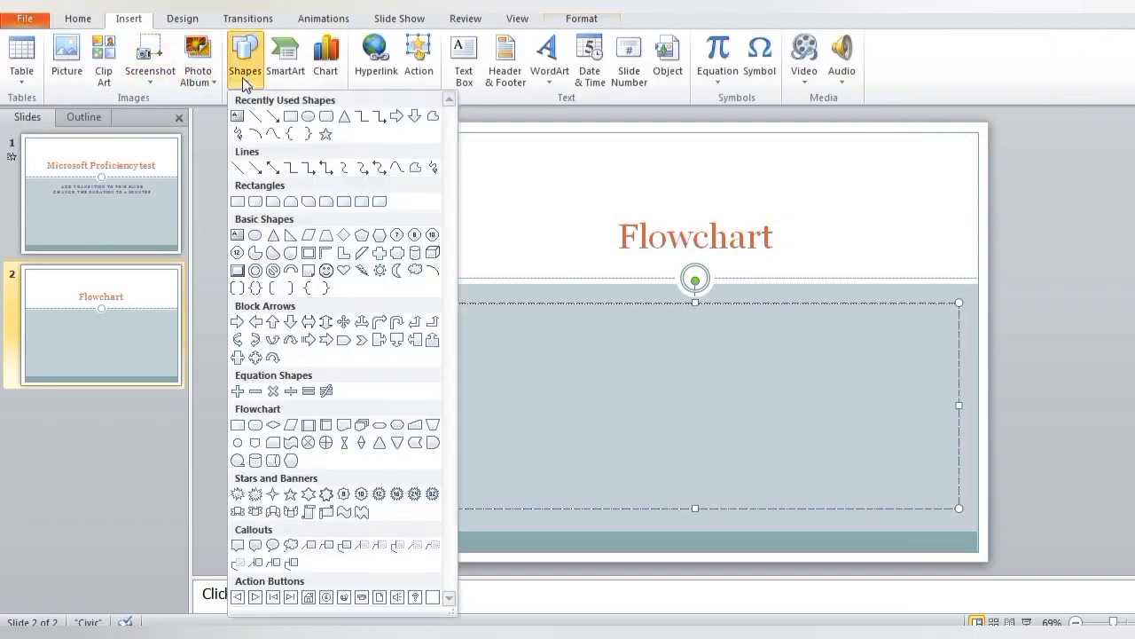
click(287, 117)
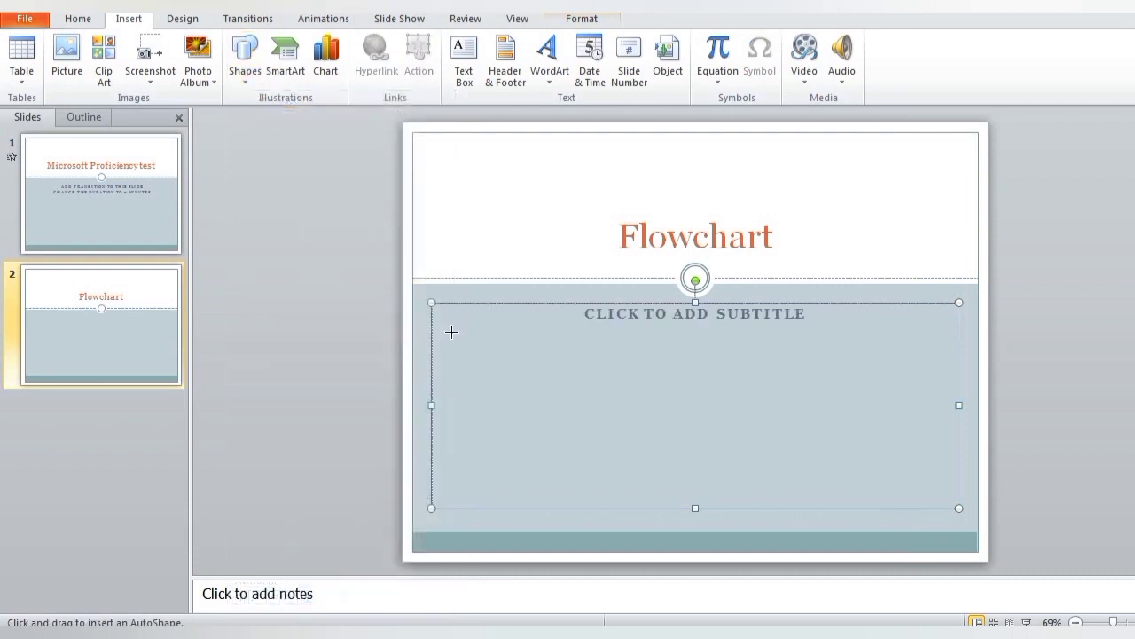
drag(448, 333, 546, 381)
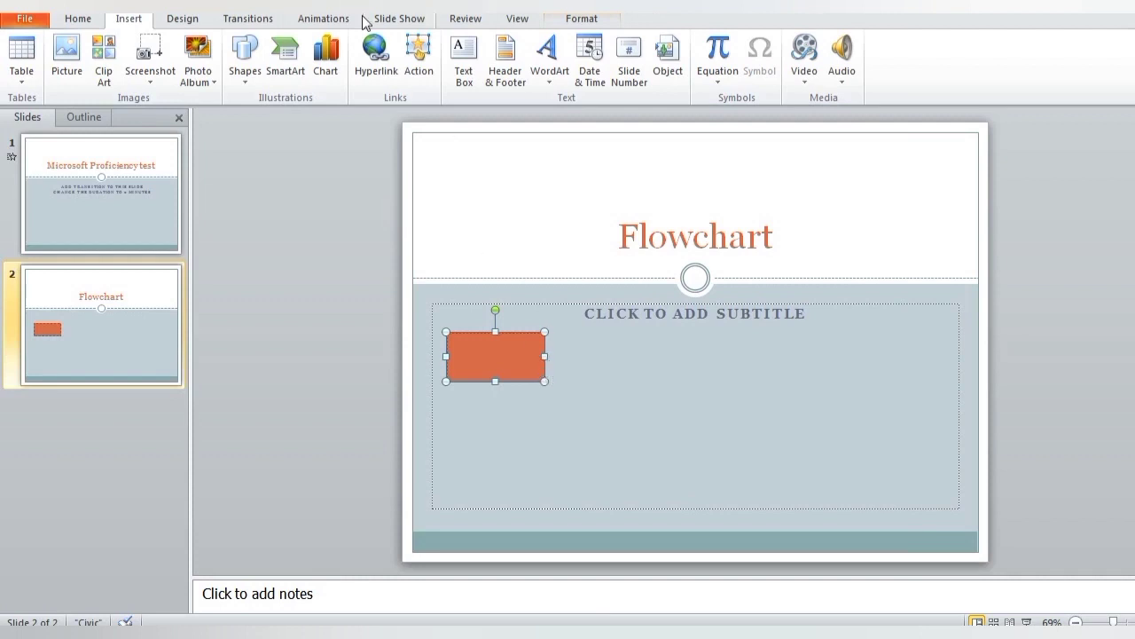
click(592, 18)
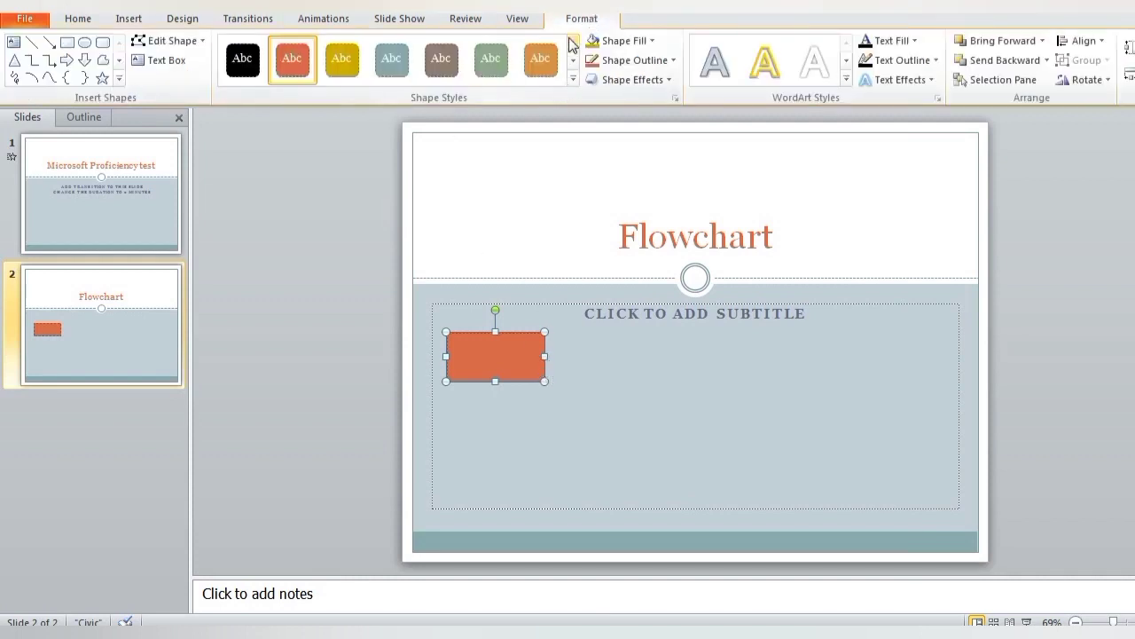
click(573, 41)
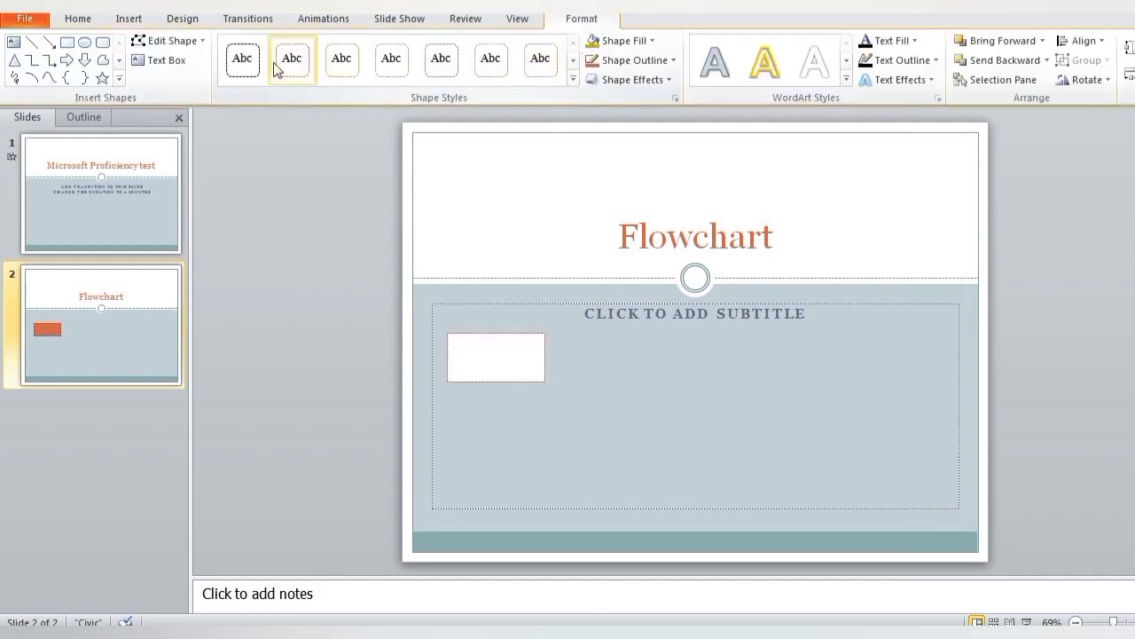
click(253, 64)
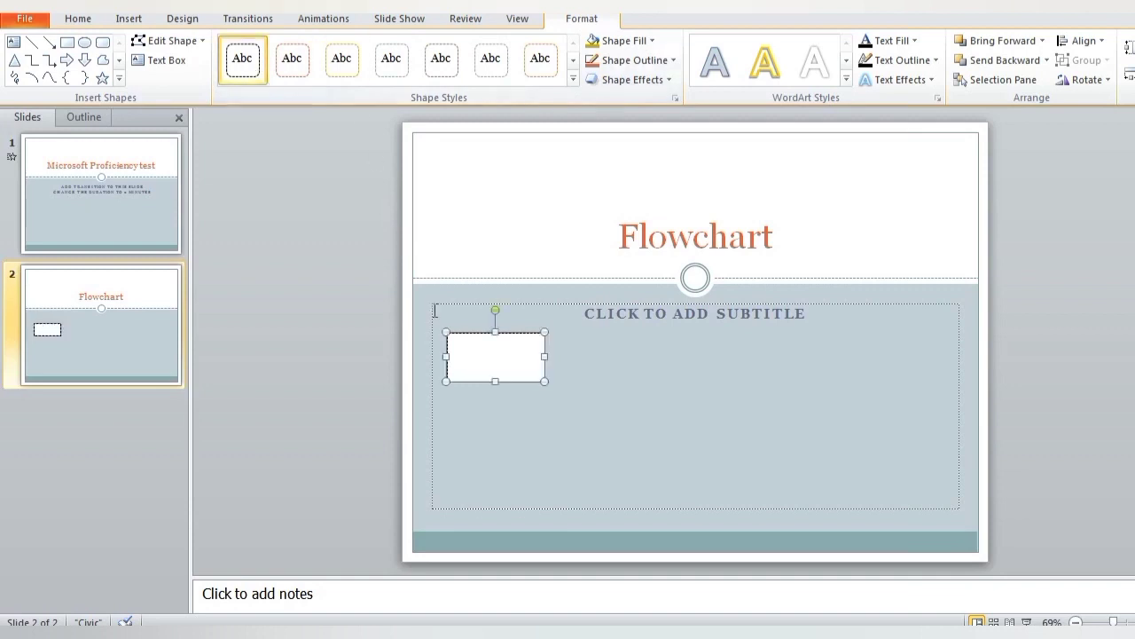
click(142, 22)
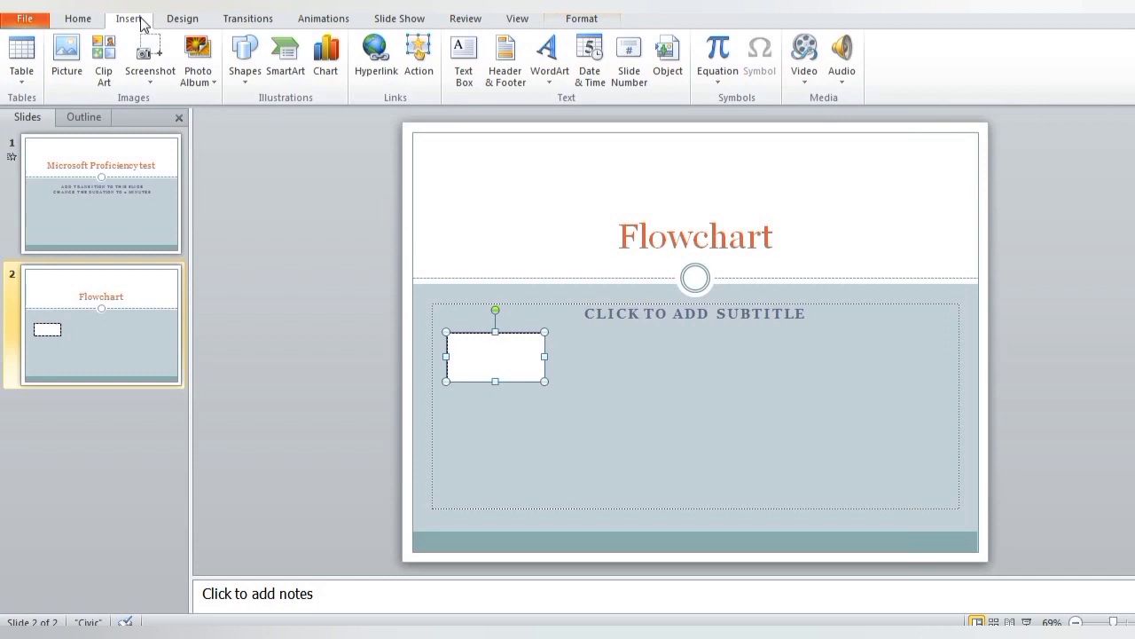
Step: Draw a short arrow rightward from the rectangle's right edge, styled Subtle Line - Dark 1
click(255, 78)
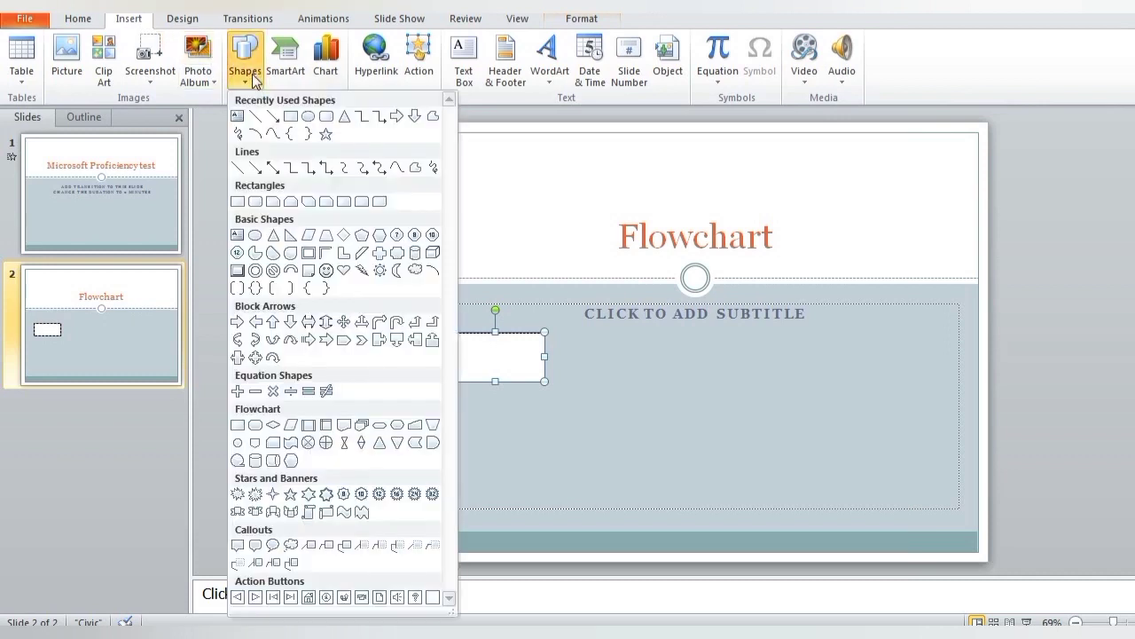
click(273, 118)
drag(555, 354, 593, 355)
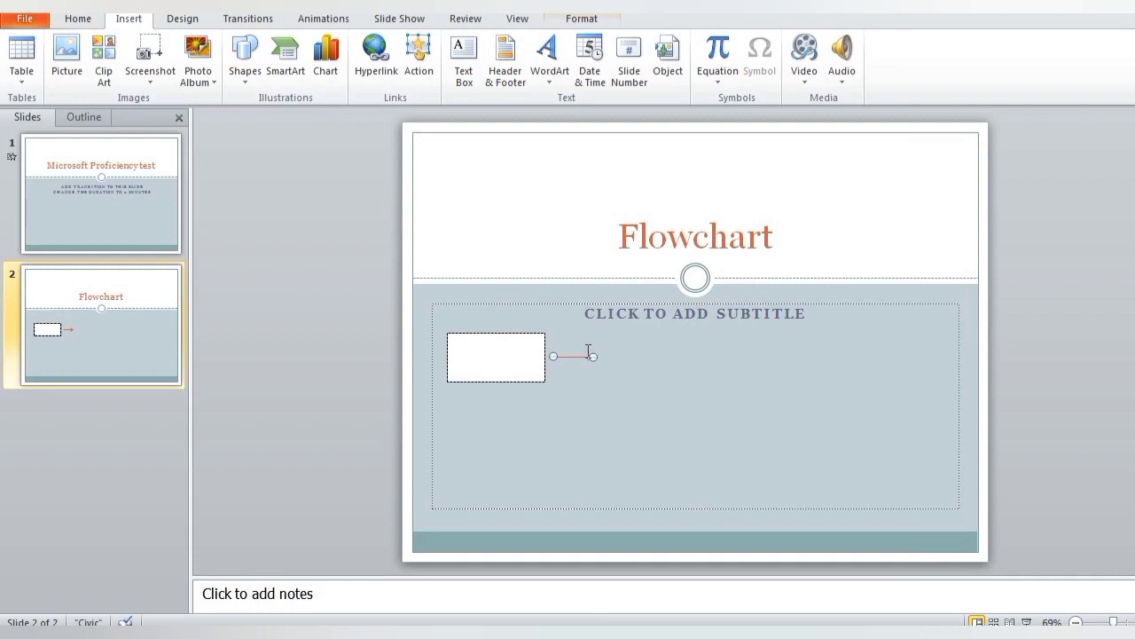
click(581, 20)
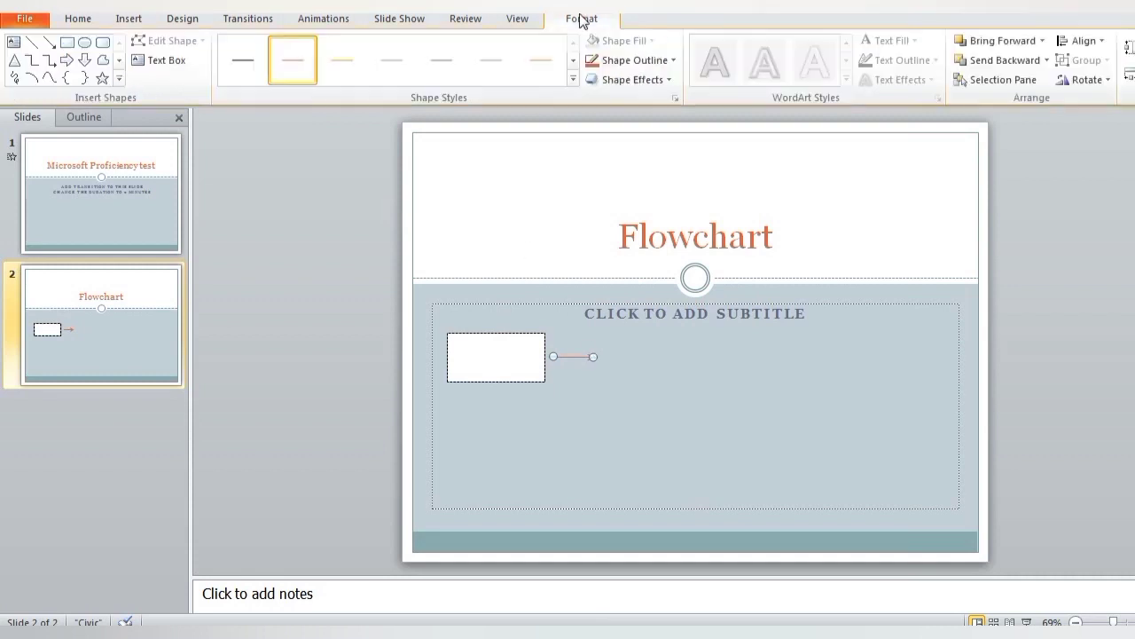
click(246, 71)
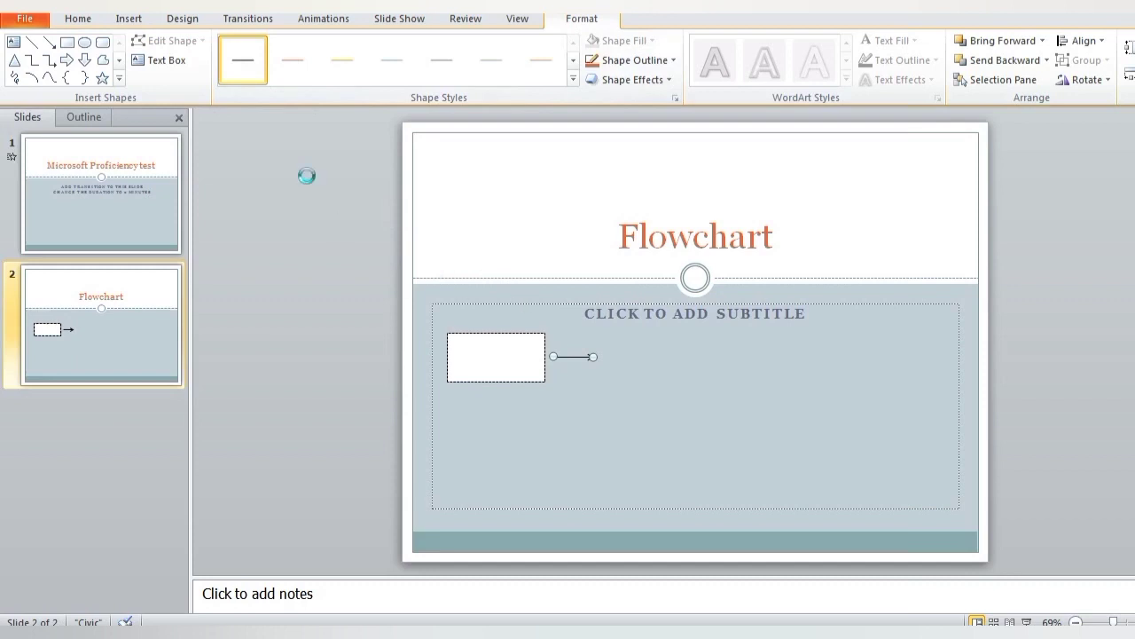
Step: Draw a rounded rectangle at the arrow's tip and give it the first outline-only style
click(130, 22)
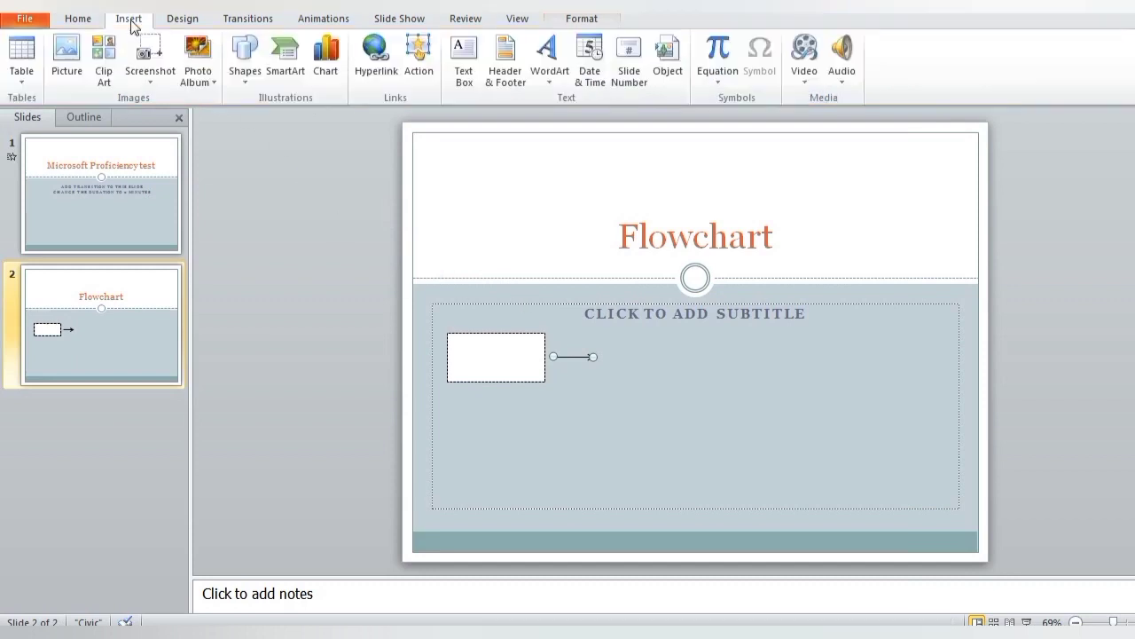
click(244, 80)
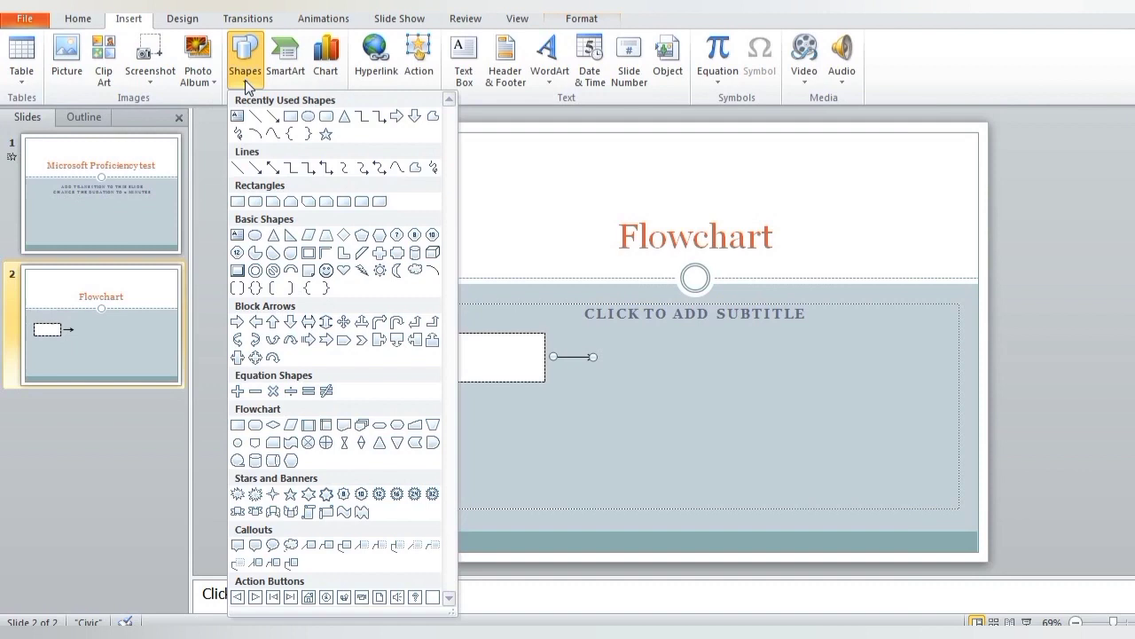
click(323, 116)
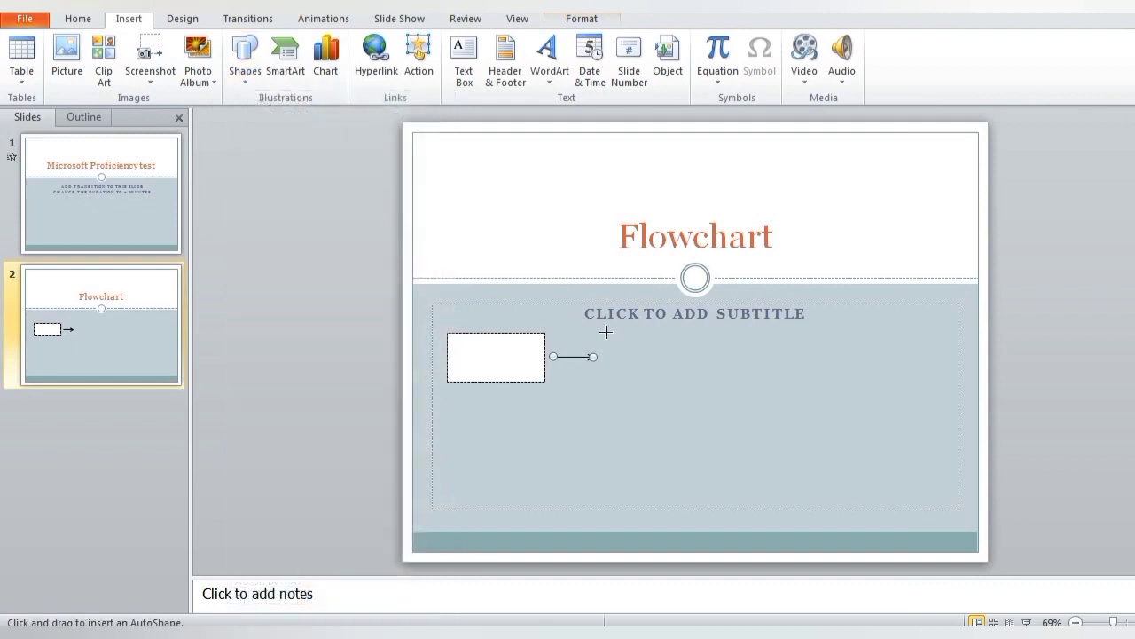
drag(604, 332, 679, 378)
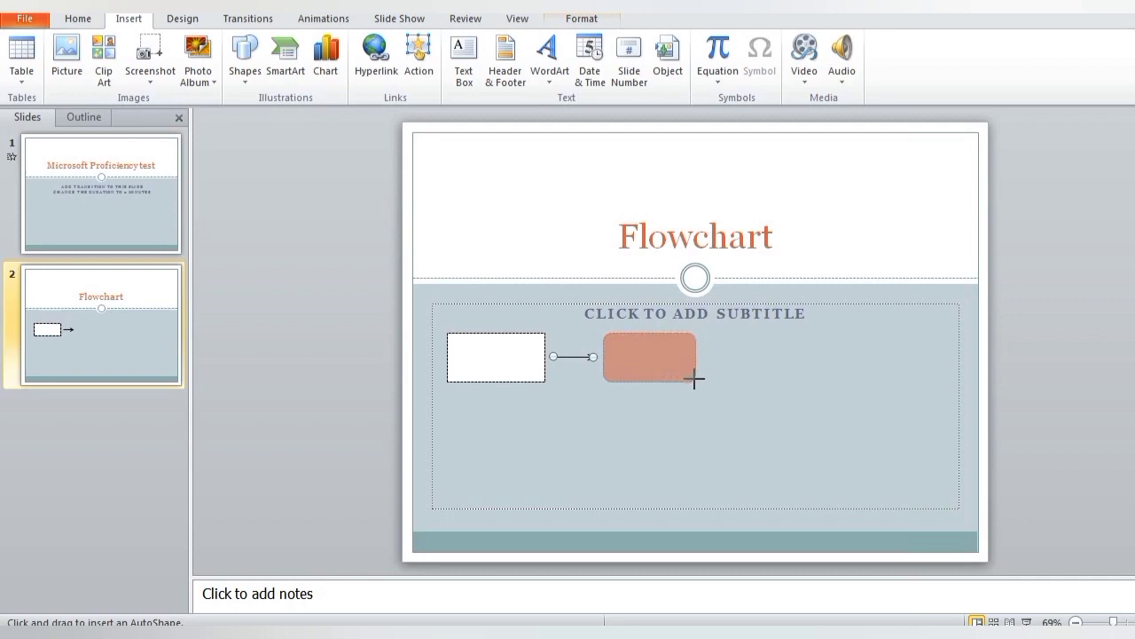
drag(680, 378, 696, 381)
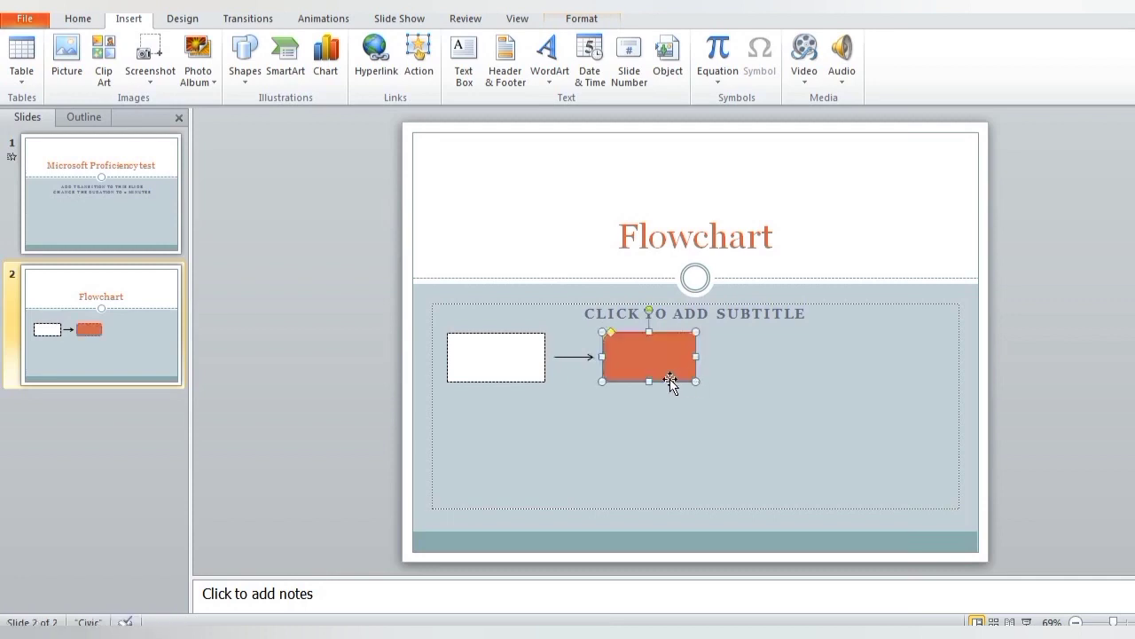
click(584, 18)
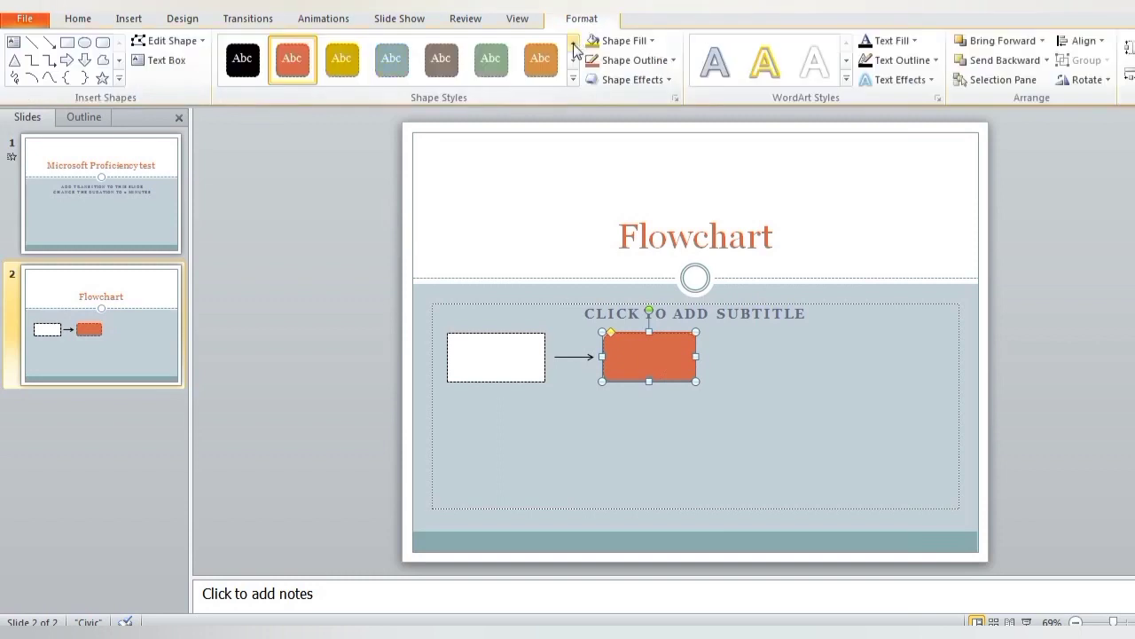
click(573, 41)
click(242, 58)
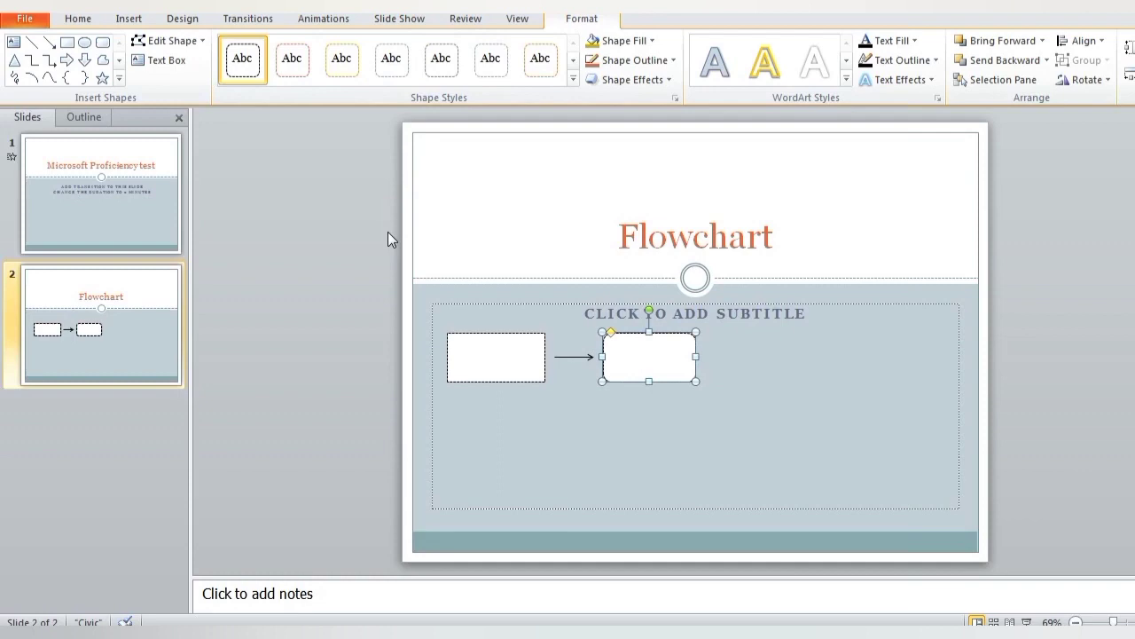
Step: Draw an arrow slanting down-right from the rounded rectangle, styled as the first dark line
click(145, 19)
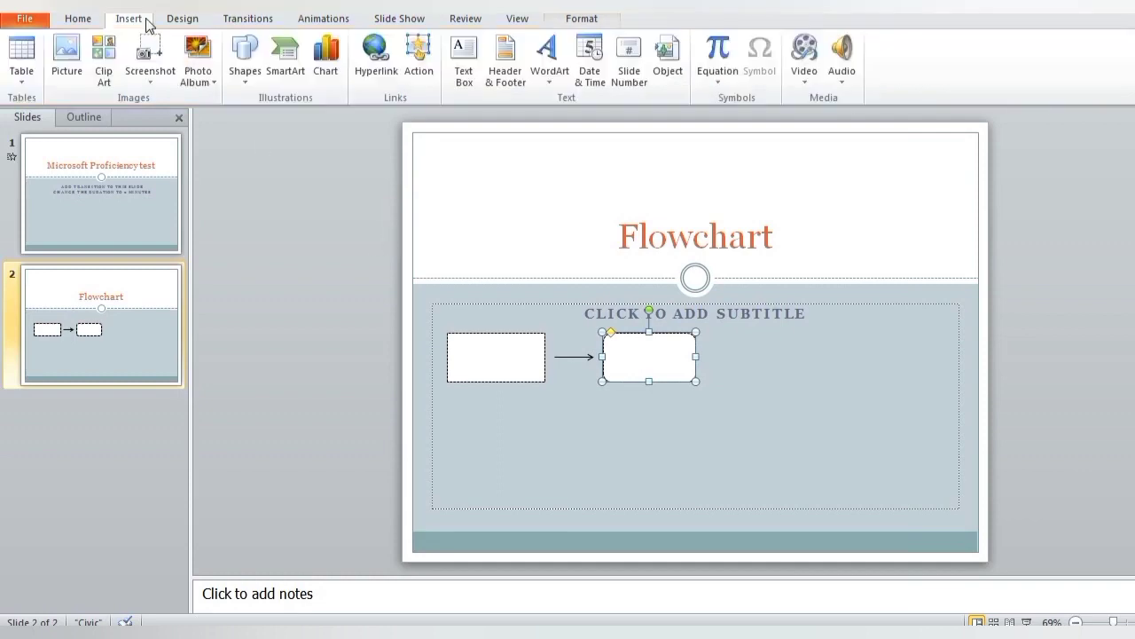
click(240, 76)
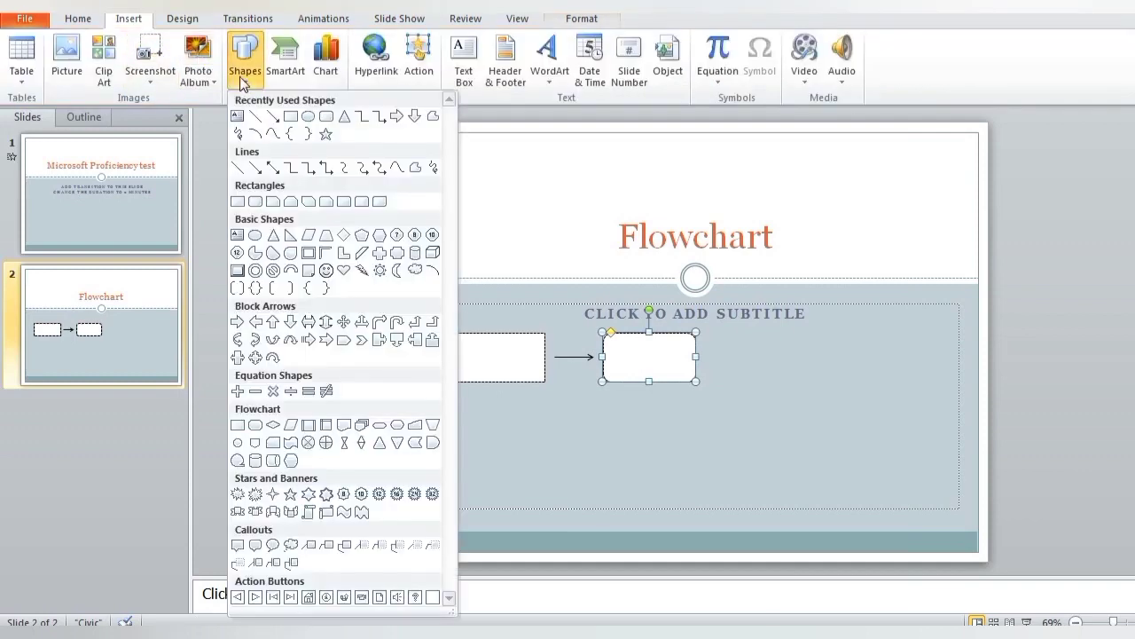
click(270, 116)
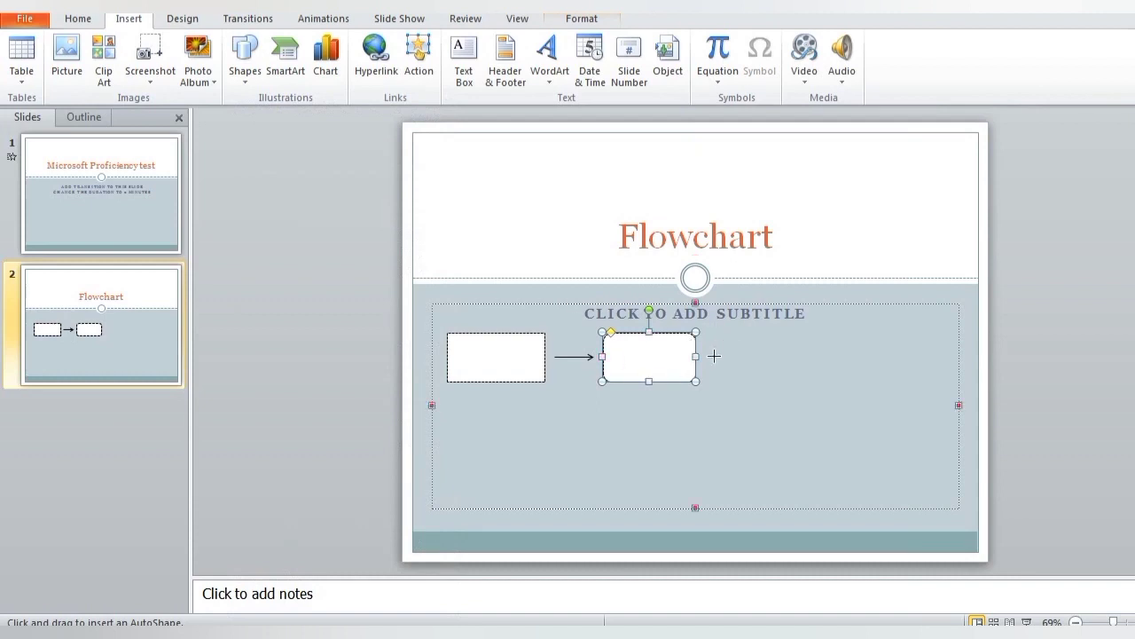
drag(708, 354, 798, 371)
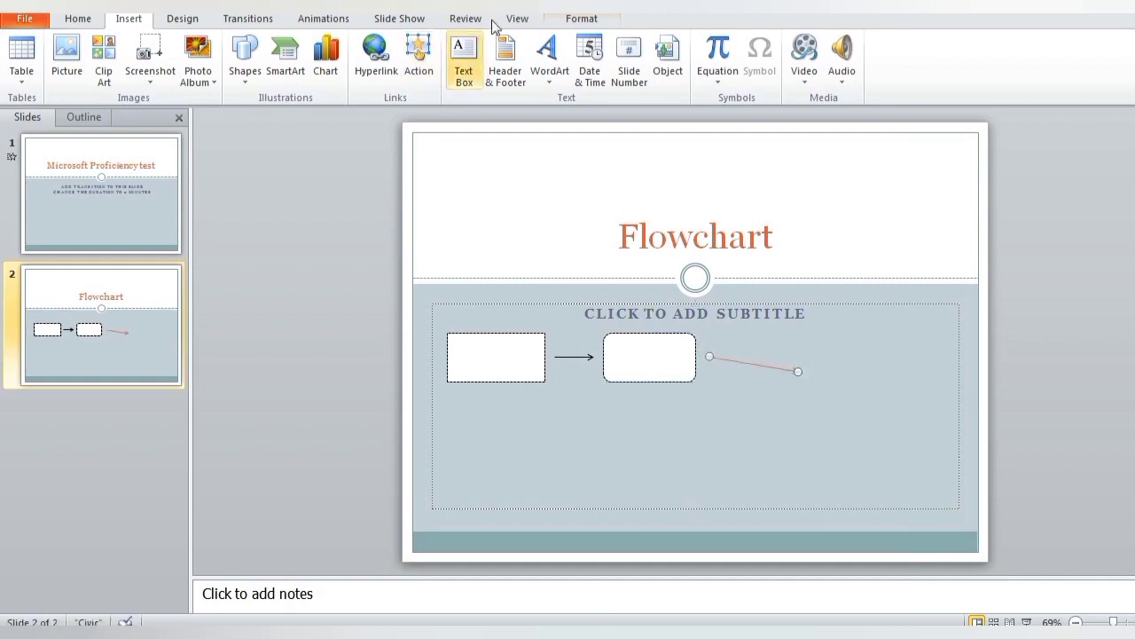
click(569, 21)
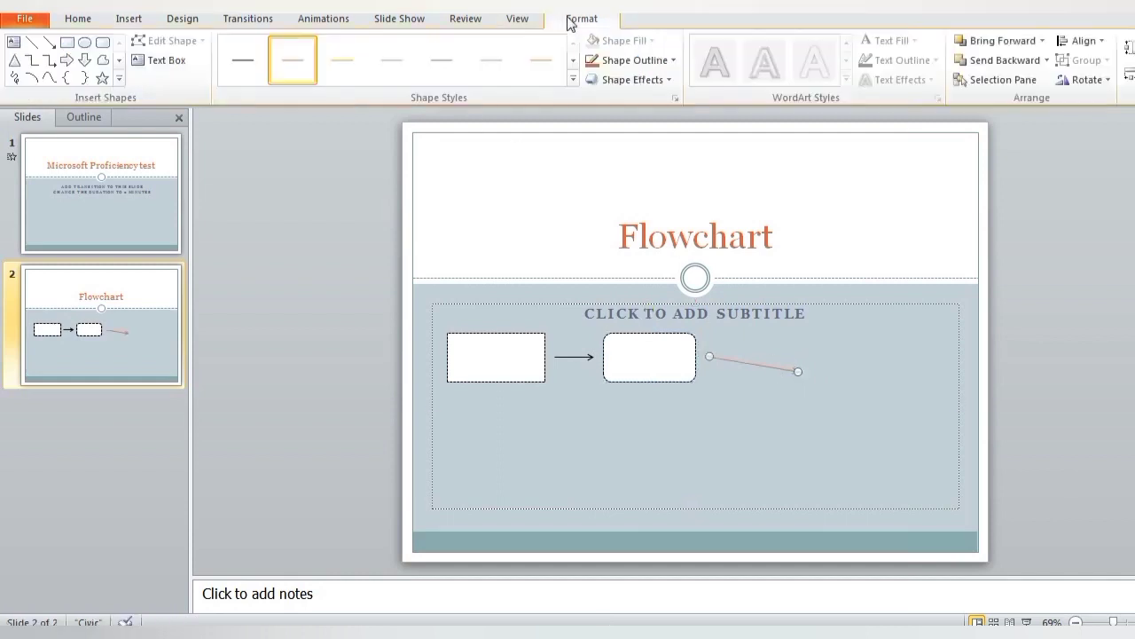
click(233, 71)
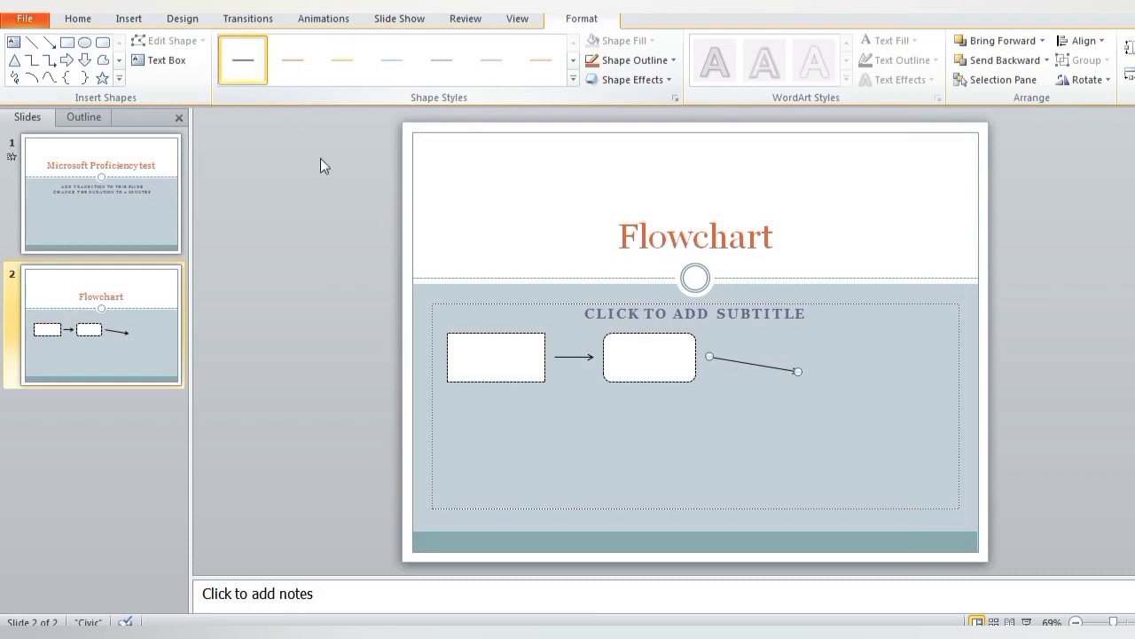
click(130, 19)
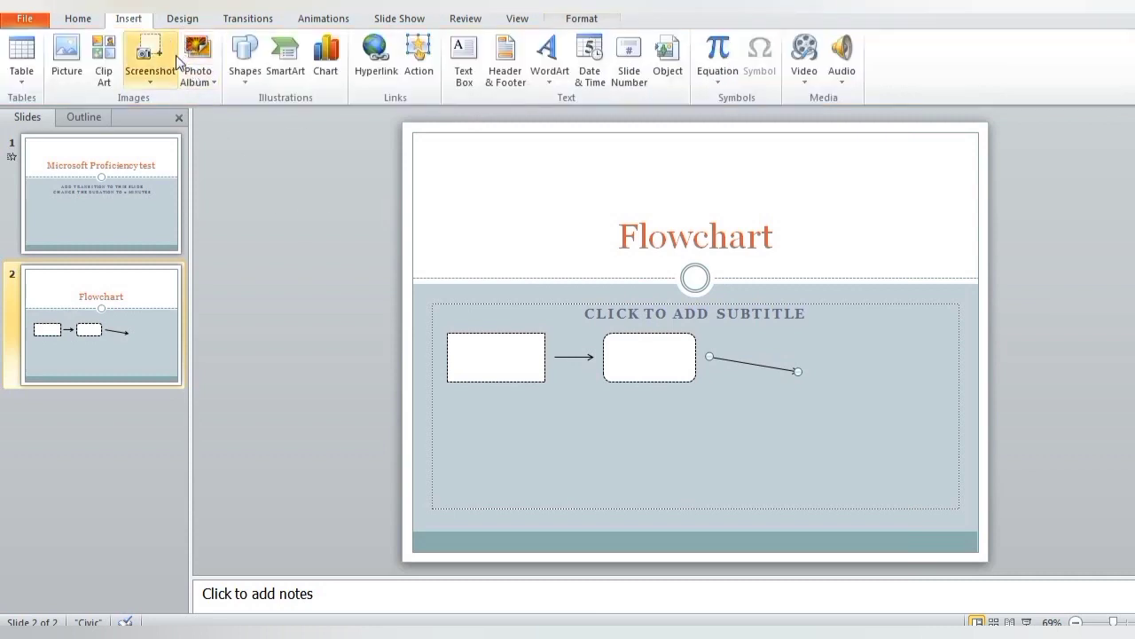
Step: Draw an oval at the slanted arrow's end and apply the white dashed-outline style
click(245, 59)
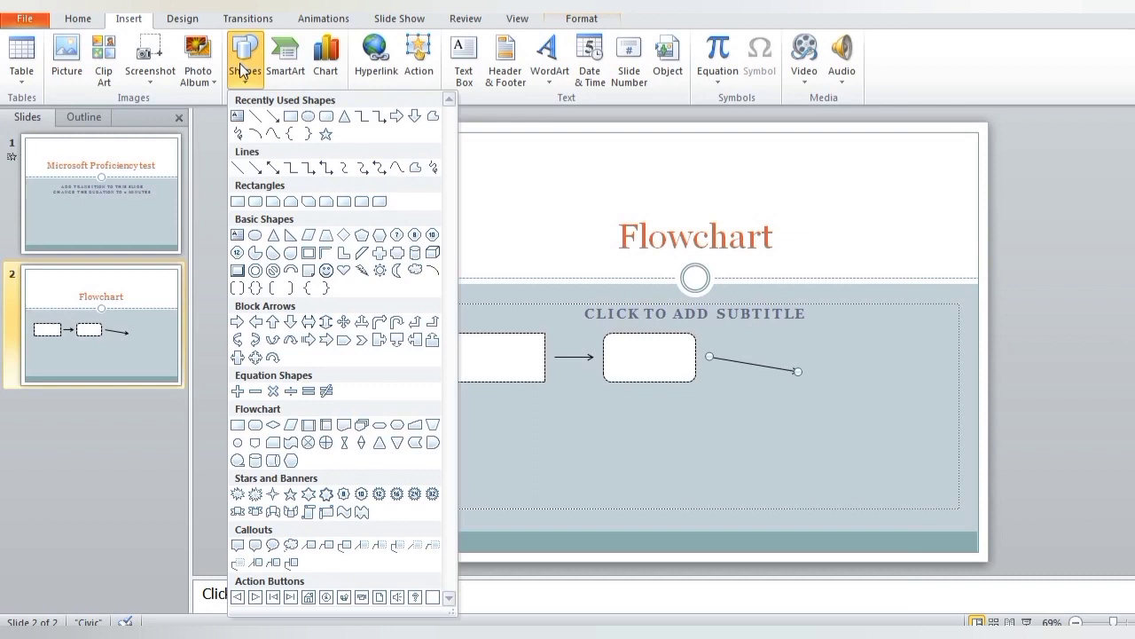
click(306, 117)
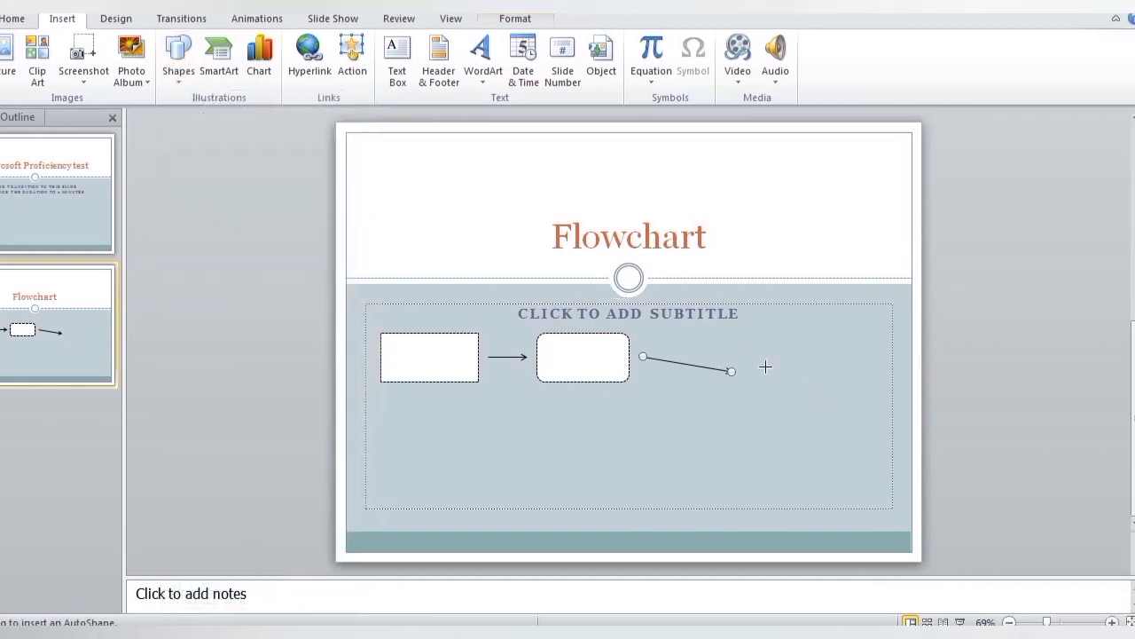
drag(766, 367, 852, 430)
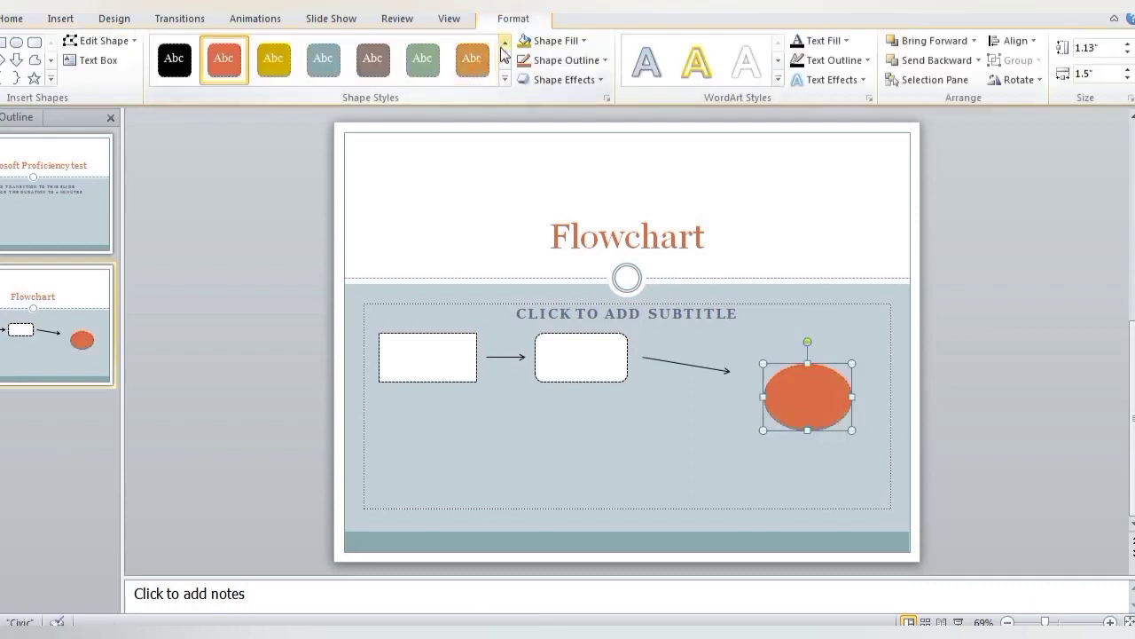
click(504, 42)
click(173, 60)
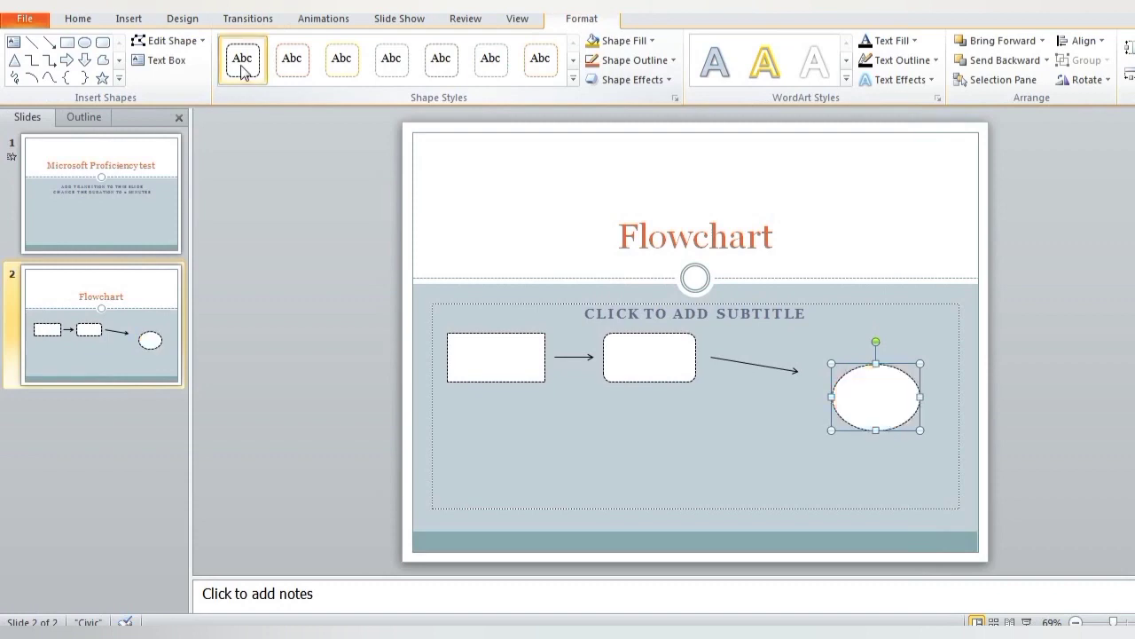
click(243, 70)
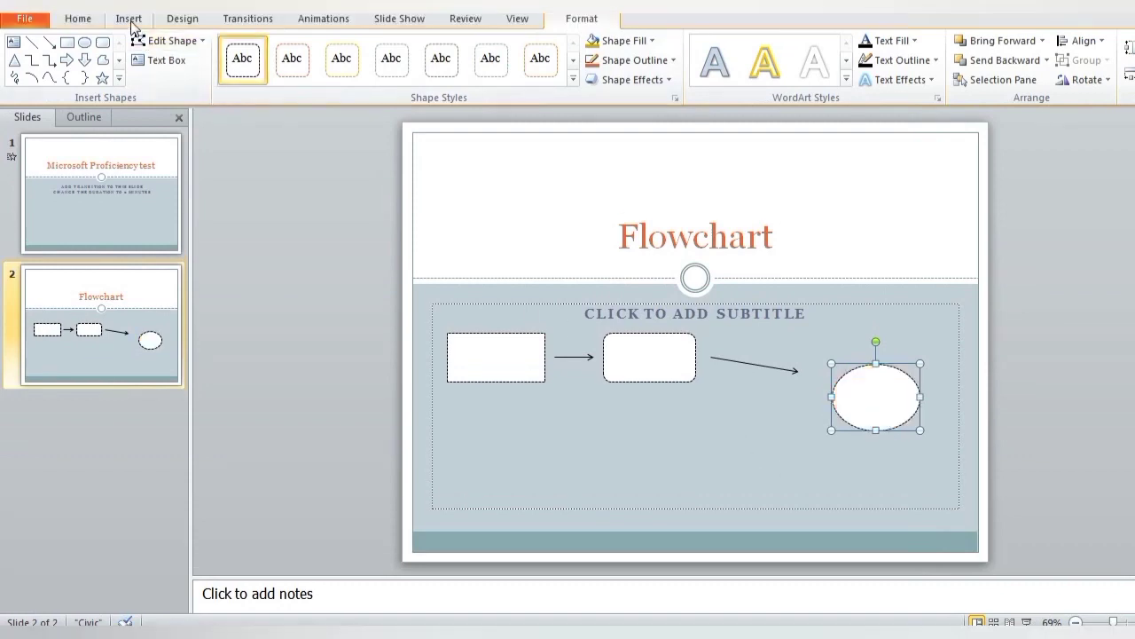
click(131, 22)
Step: Draw an arrow from below the oval down-left, styled as the first dark line
click(245, 81)
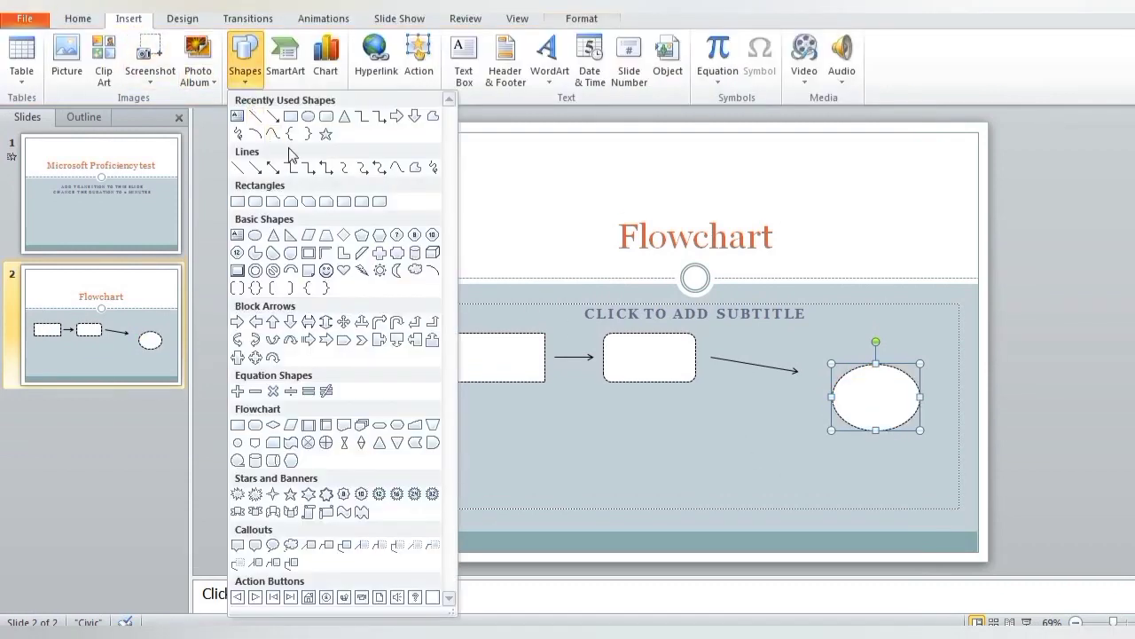
click(273, 116)
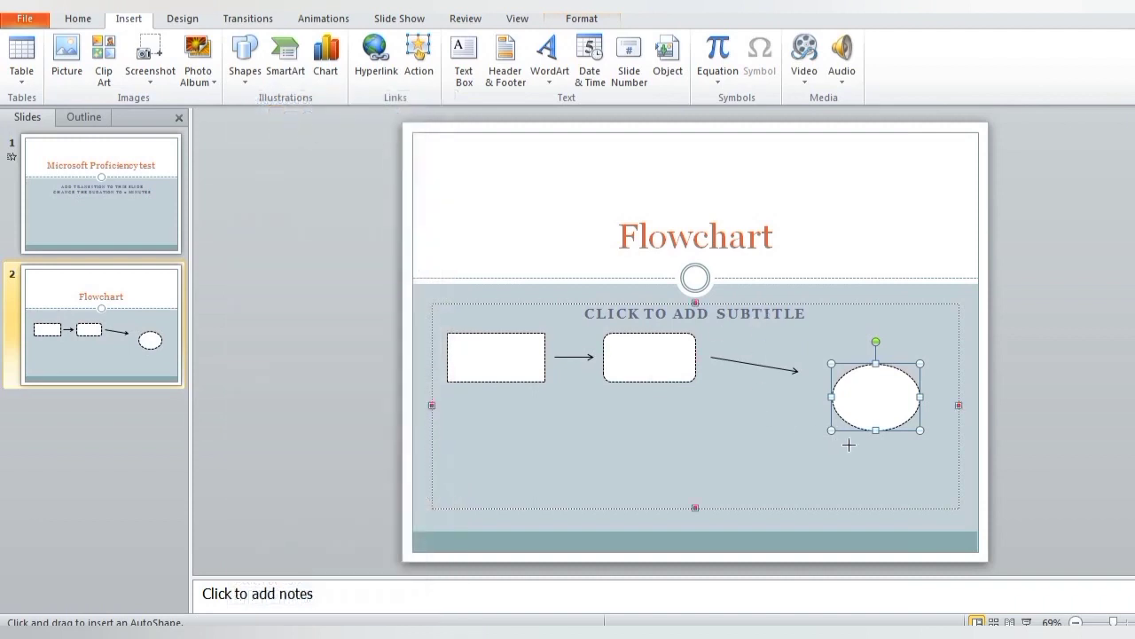
drag(818, 454, 715, 478)
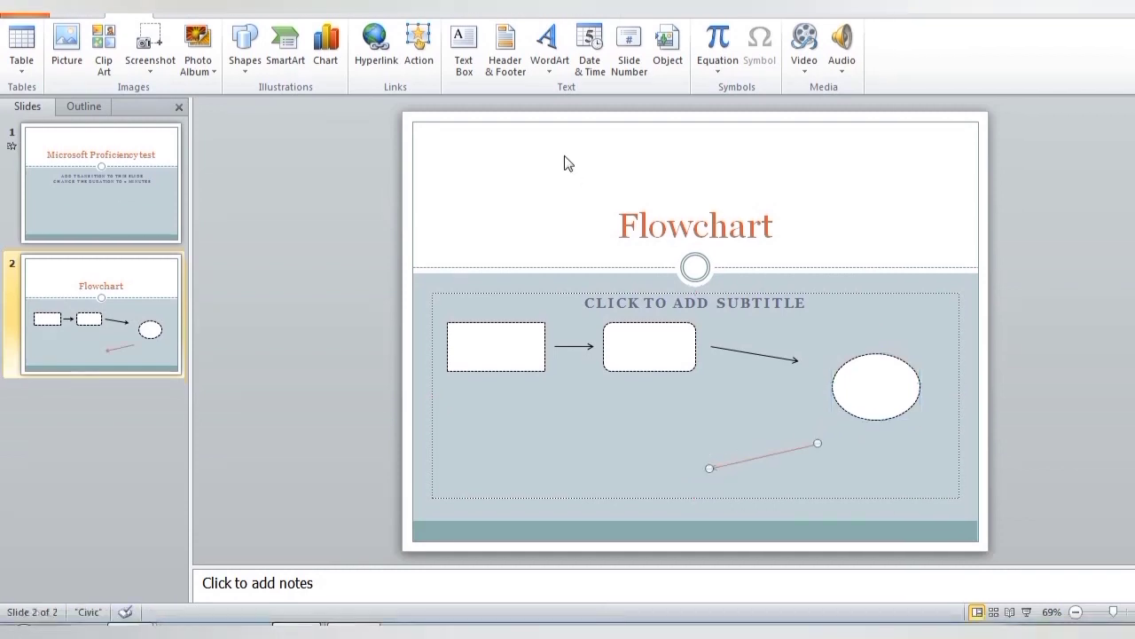
click(600, 19)
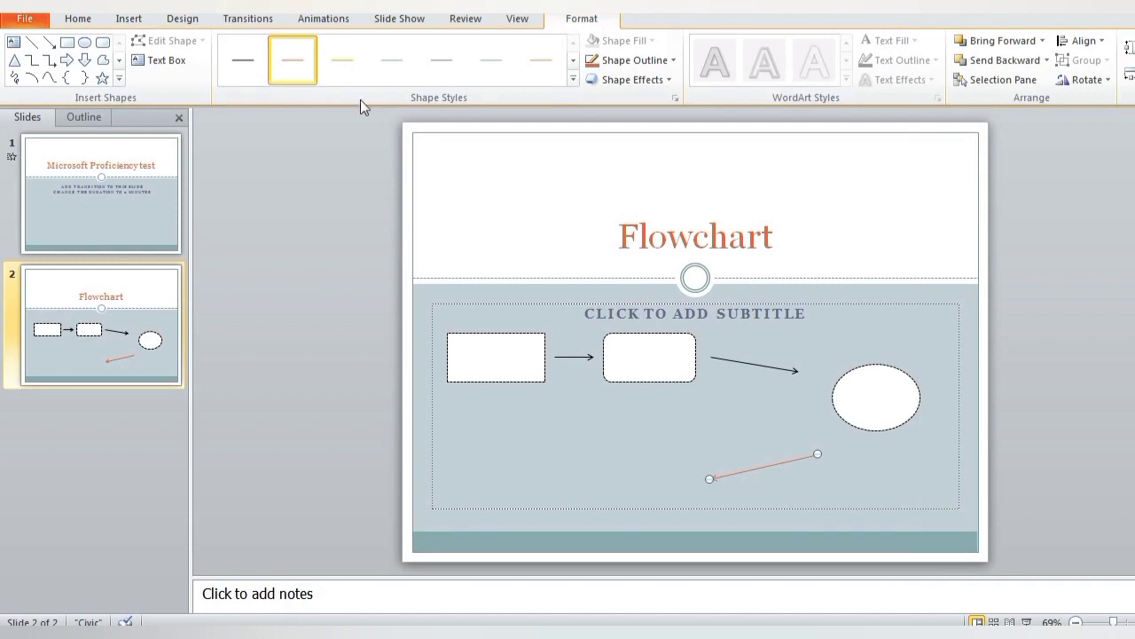
click(253, 66)
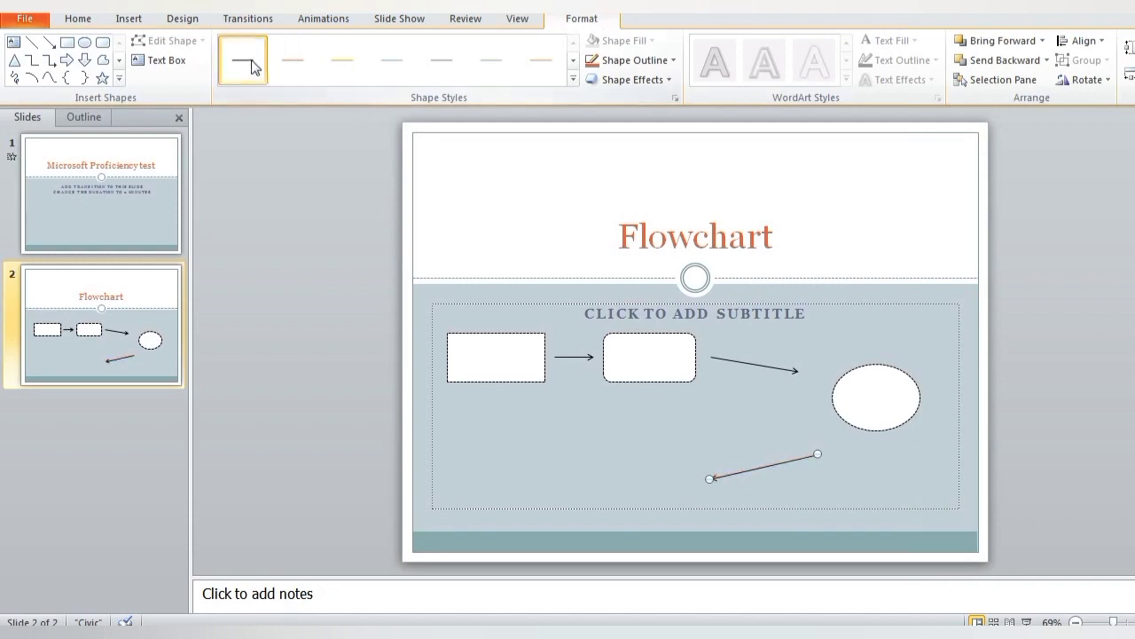
click(140, 22)
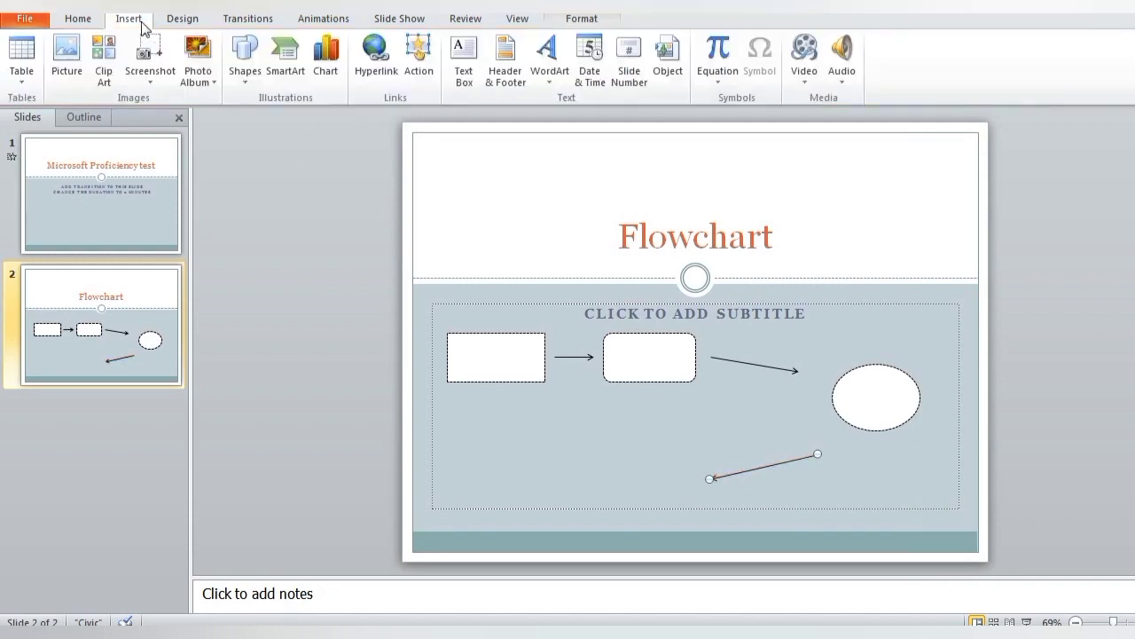
Step: Draw and enlarge an isosceles triangle at the second arrow's tip, styled white with dashed outline
click(251, 84)
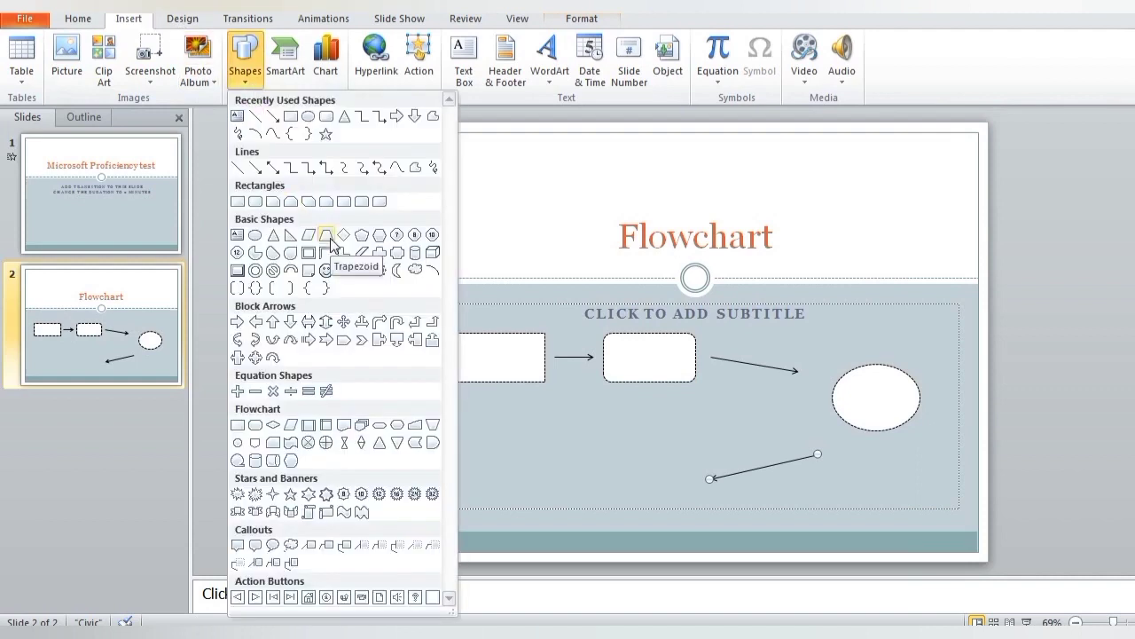
click(344, 116)
drag(624, 453, 709, 459)
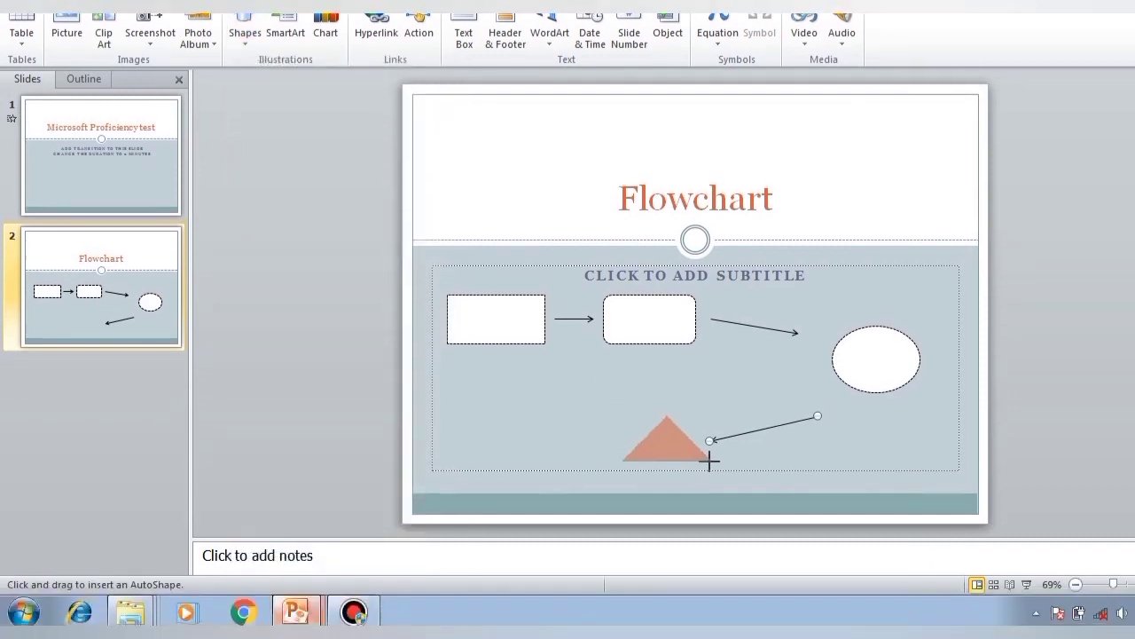
drag(708, 459, 712, 465)
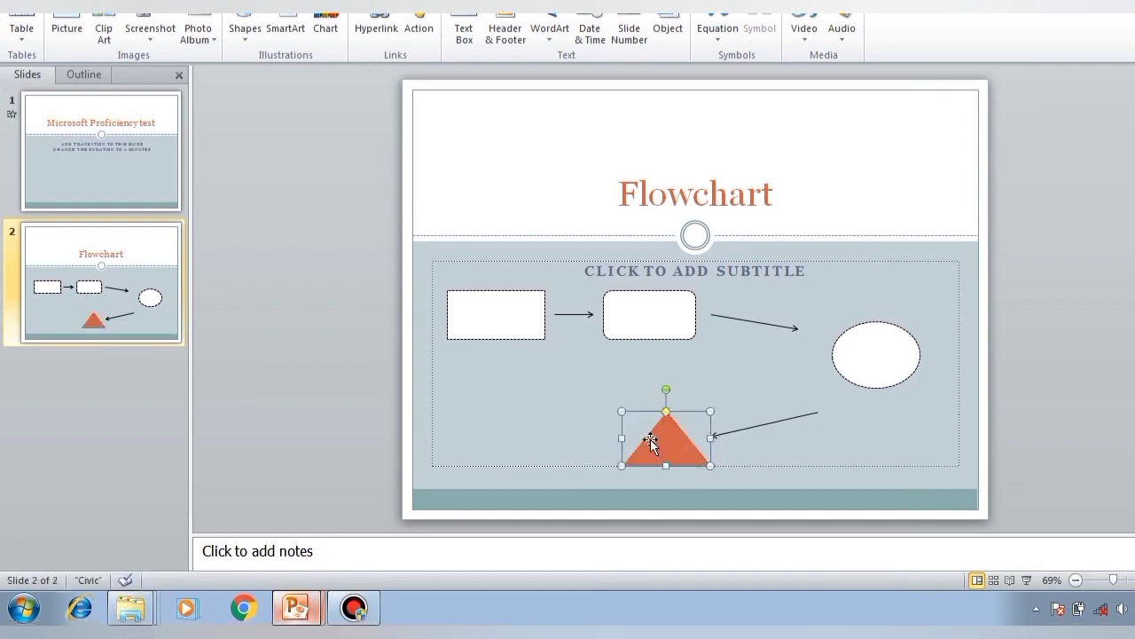
mouse_move(622, 412)
mouse_down()
mouse_move(614, 390)
mouse_move(603, 397)
mouse_up()
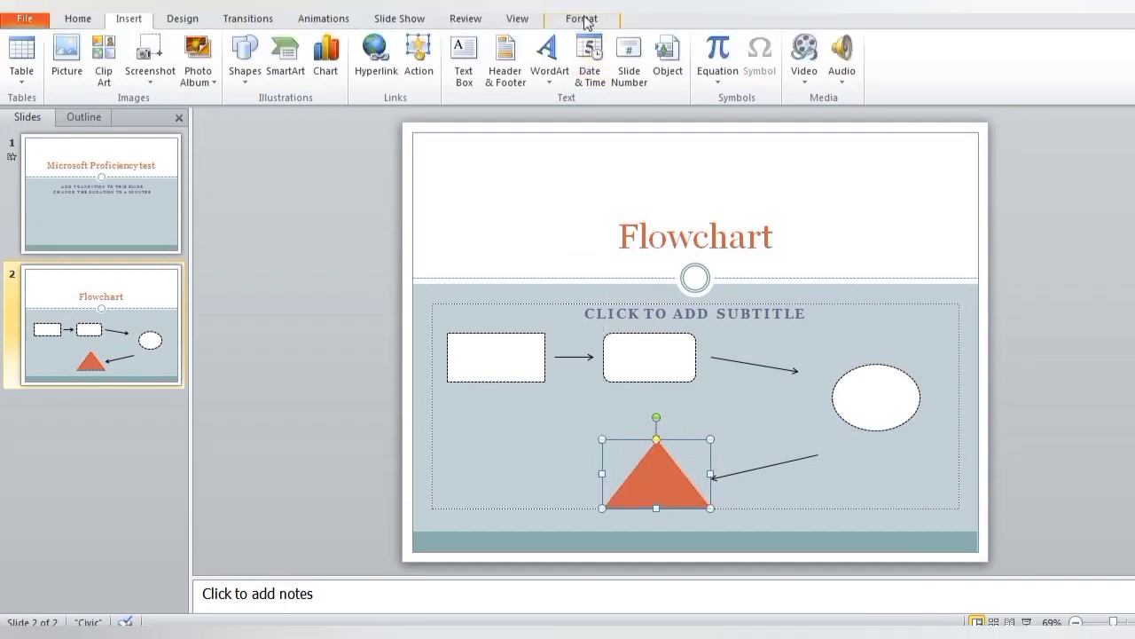
click(582, 16)
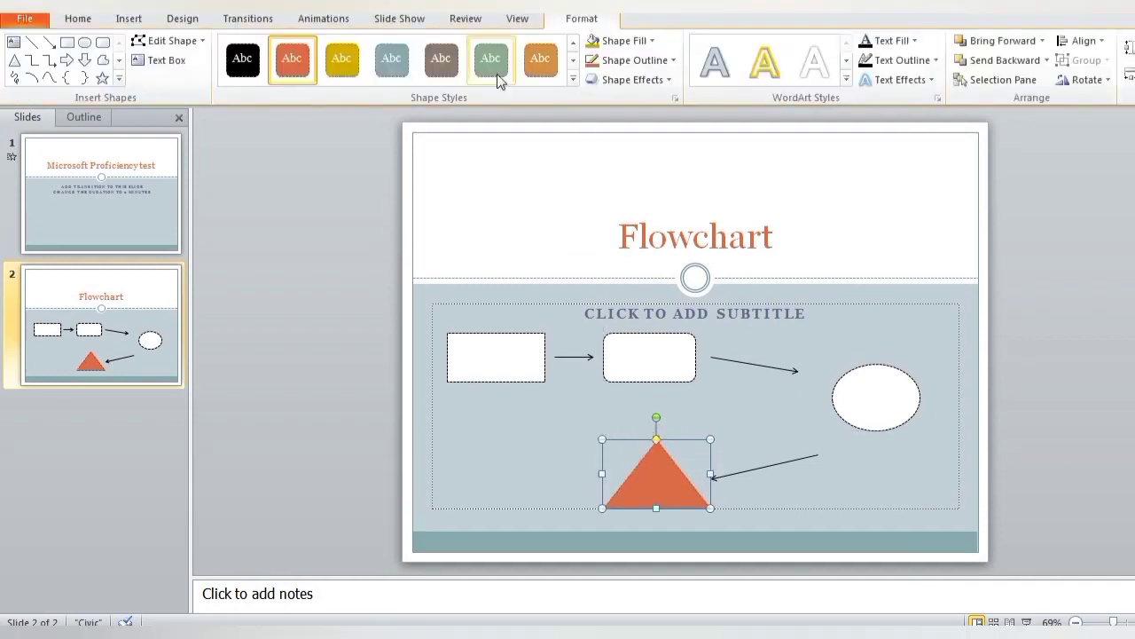
click(573, 42)
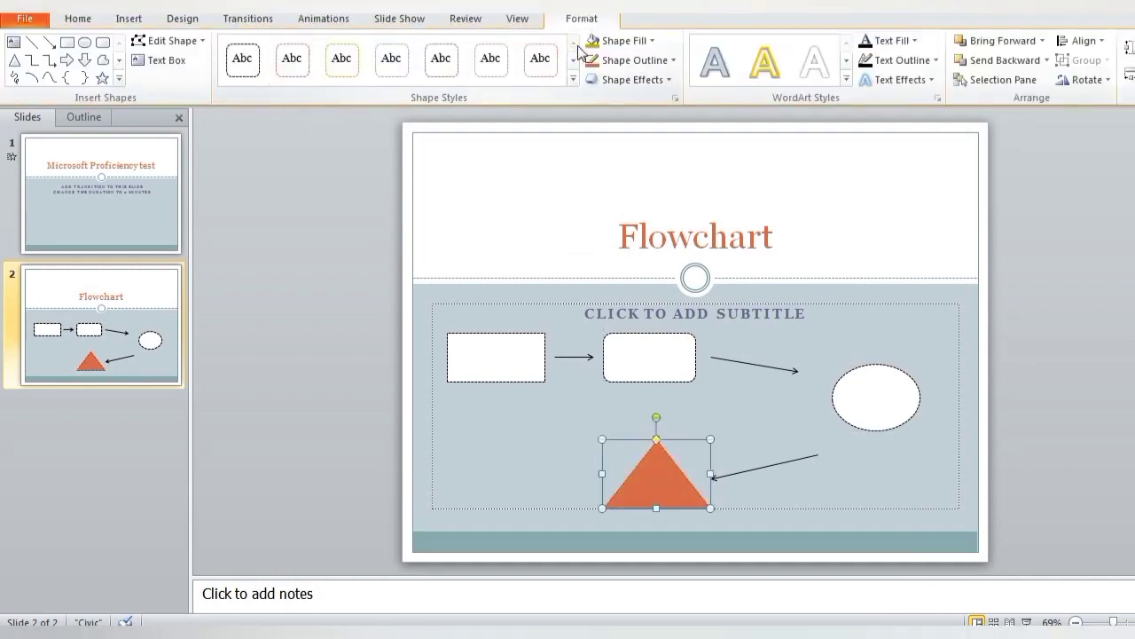
click(242, 58)
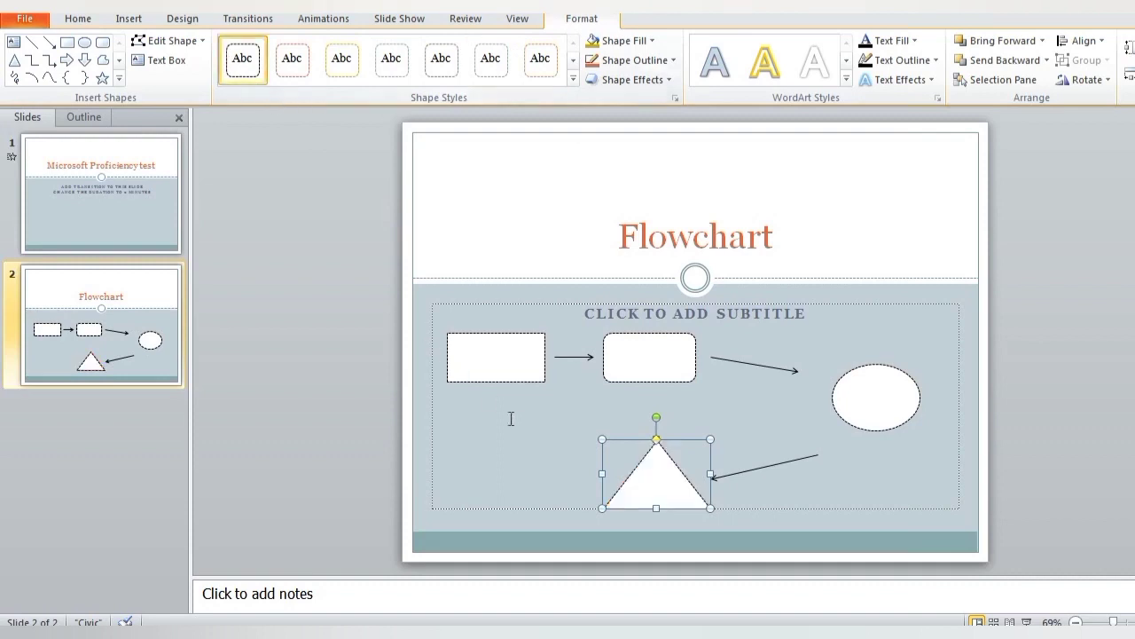
click(550, 457)
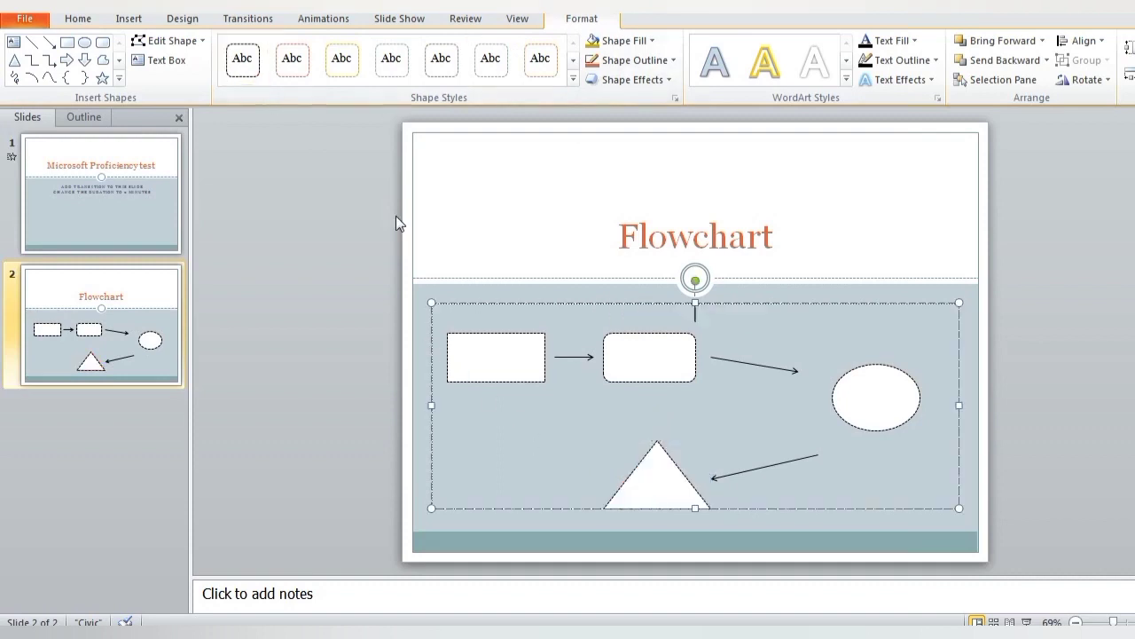
Step: Add a short dark arrow pointing left from the triangle's left corner
click(129, 19)
click(245, 58)
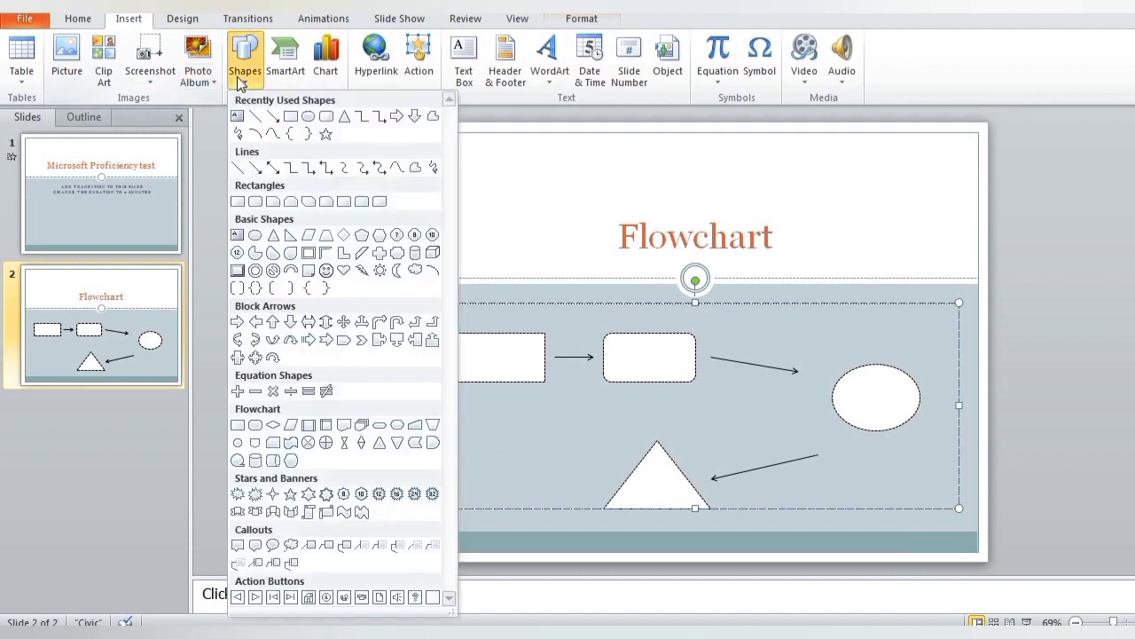
click(275, 118)
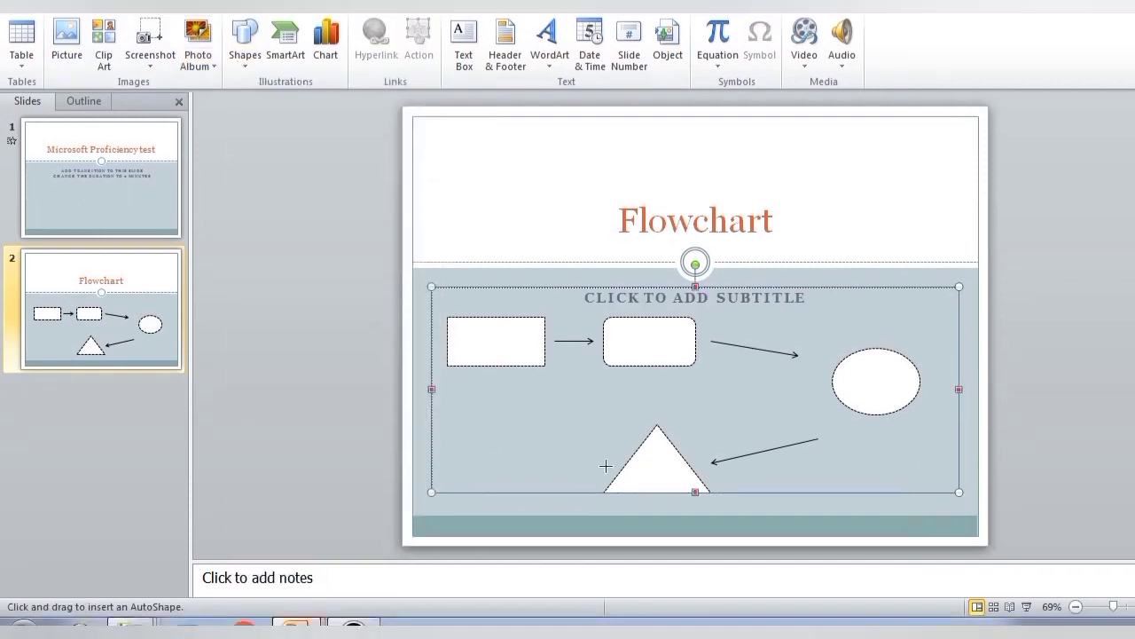
drag(572, 464, 543, 460)
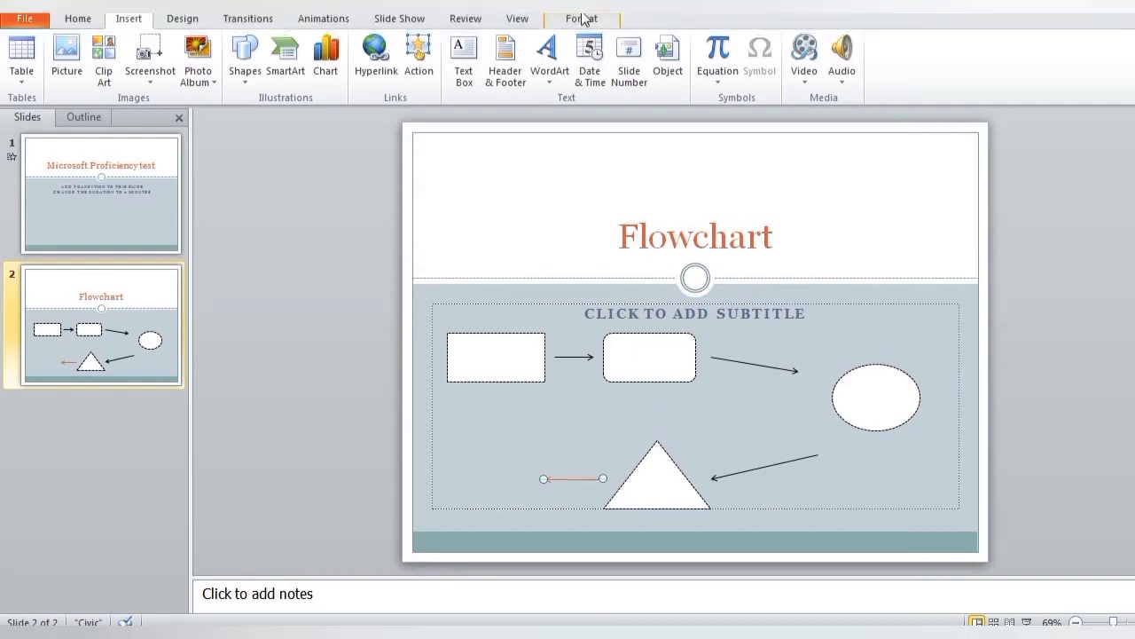
click(582, 18)
click(244, 64)
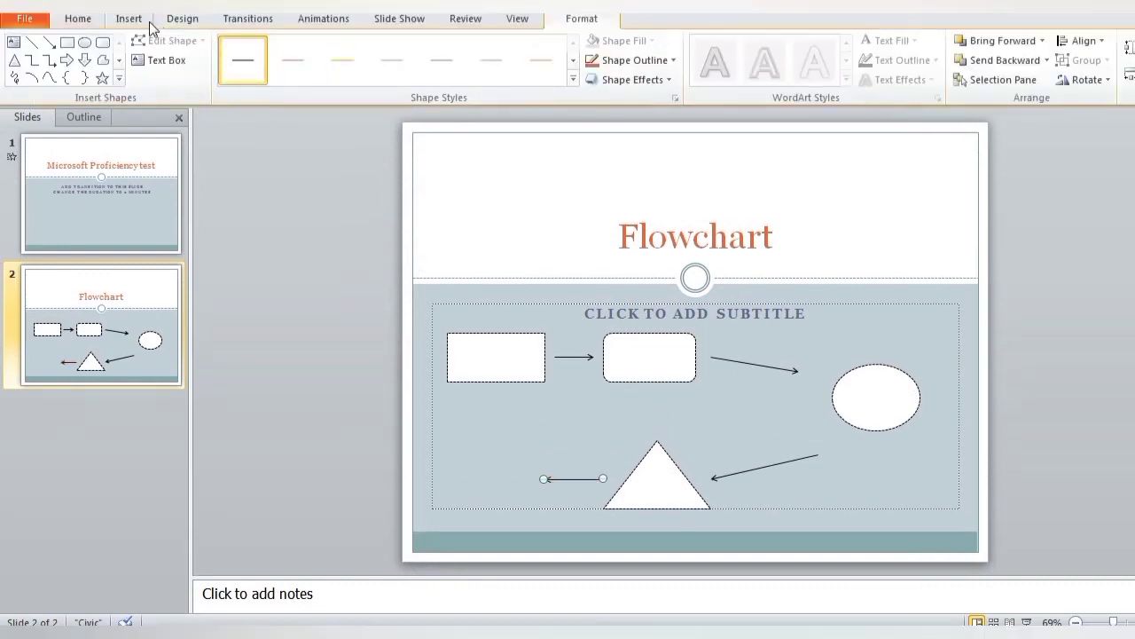
click(131, 18)
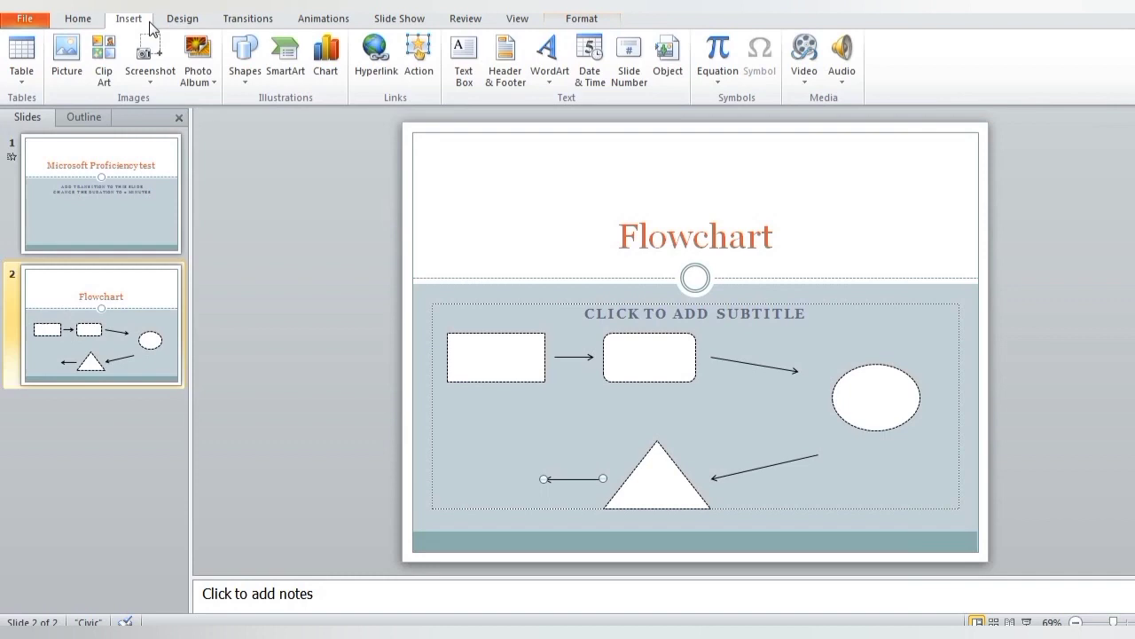
Step: Draw a pentagon block arrow at the slide's lower left and move it upward
click(244, 74)
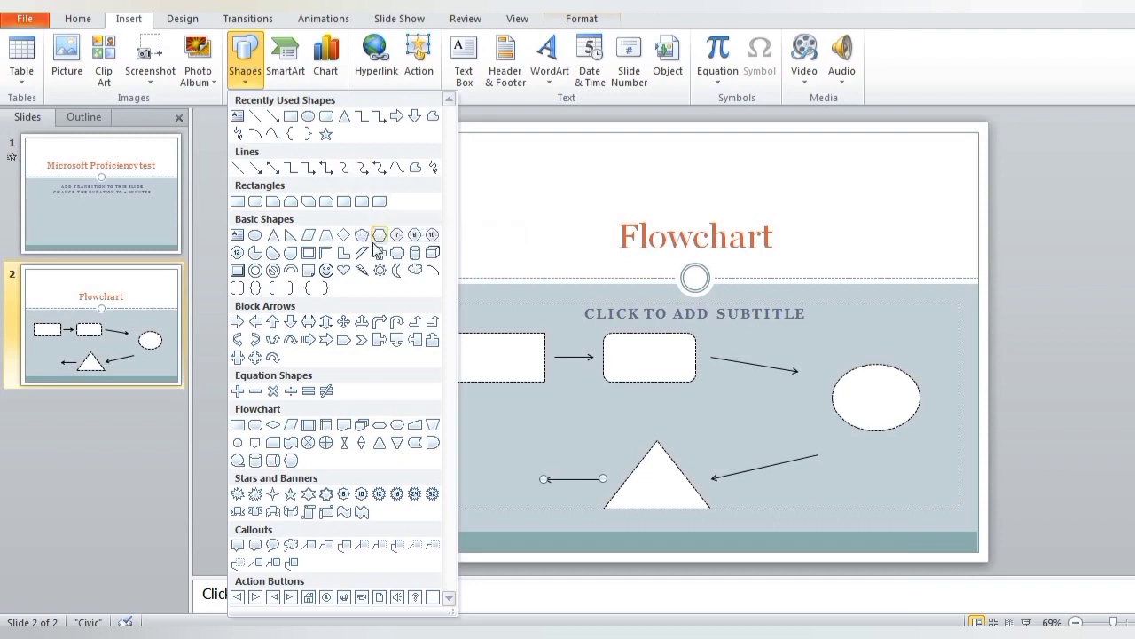
click(344, 339)
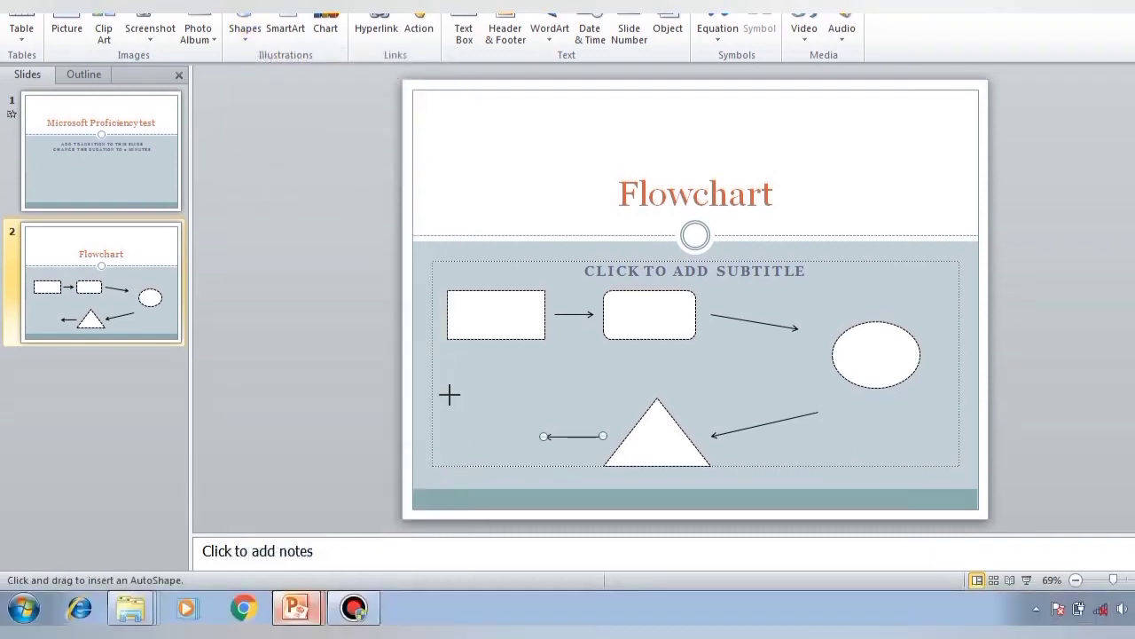
mouse_move(450, 394)
mouse_down()
mouse_move(540, 437)
mouse_move(495, 446)
mouse_up()
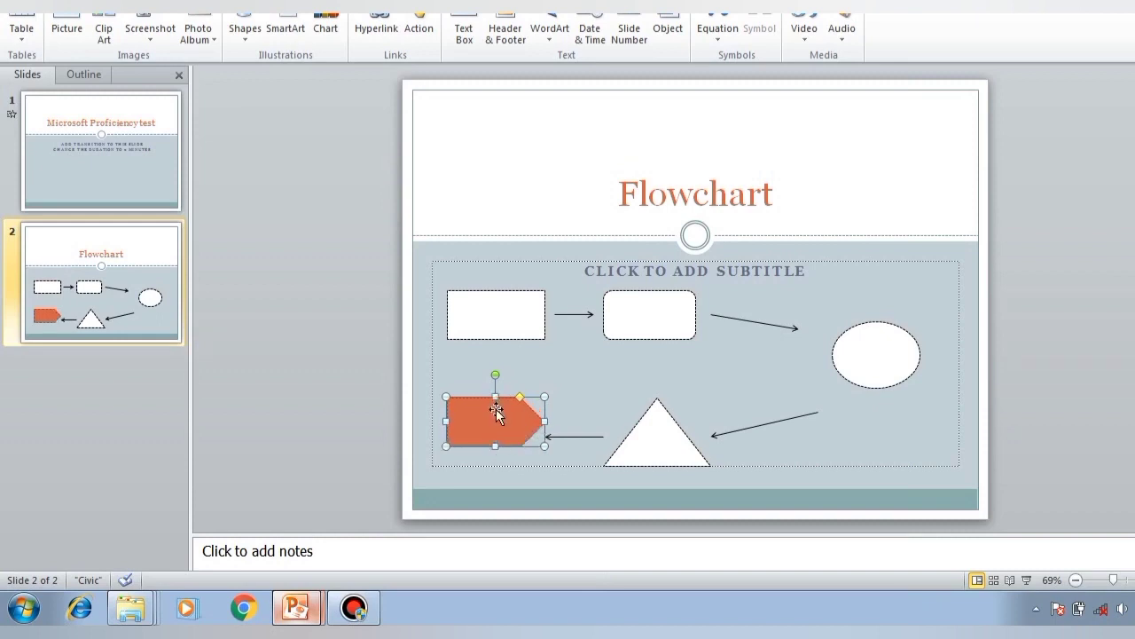
drag(495, 396, 489, 380)
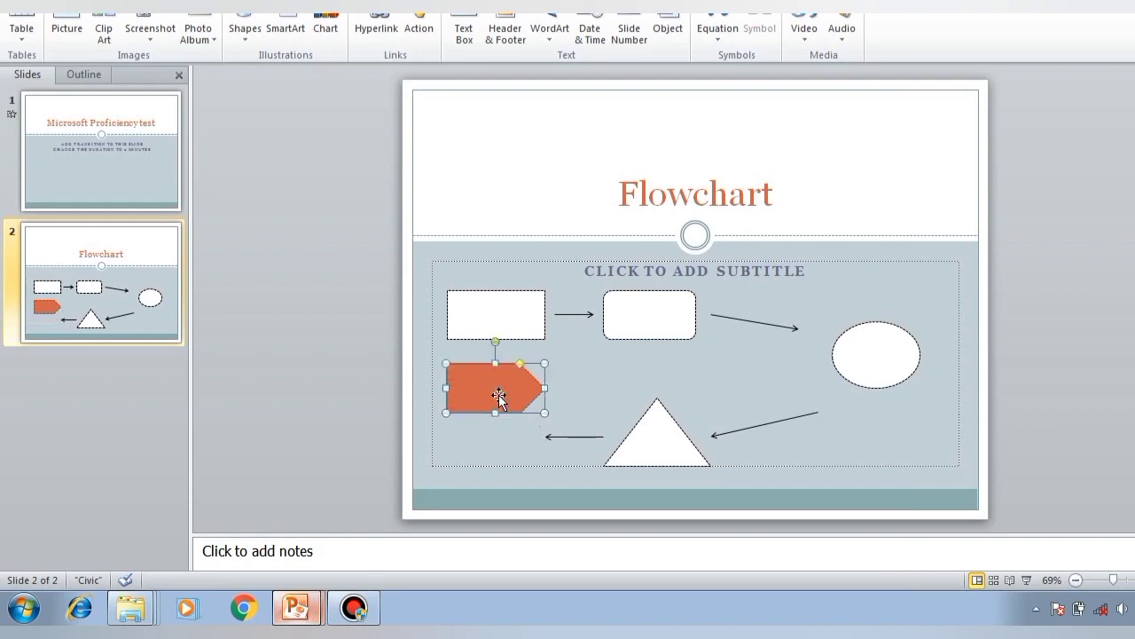
Step: Angle the triangle's arrow up to the pentagon and give the pentagon an outline-only style
click(550, 435)
drag(544, 435, 553, 412)
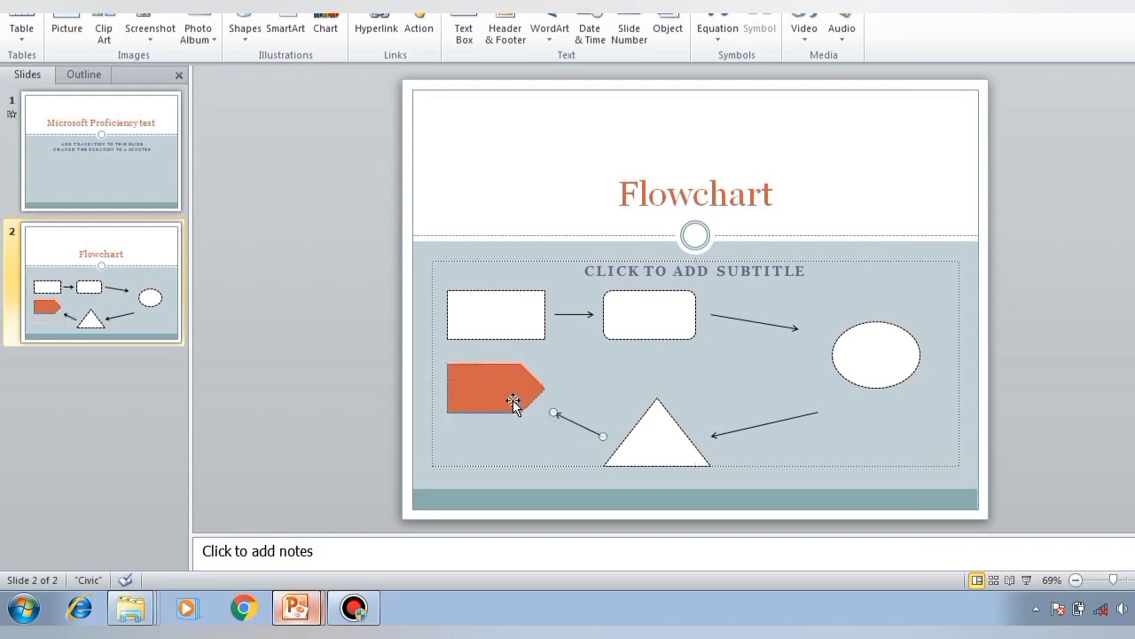
click(515, 399)
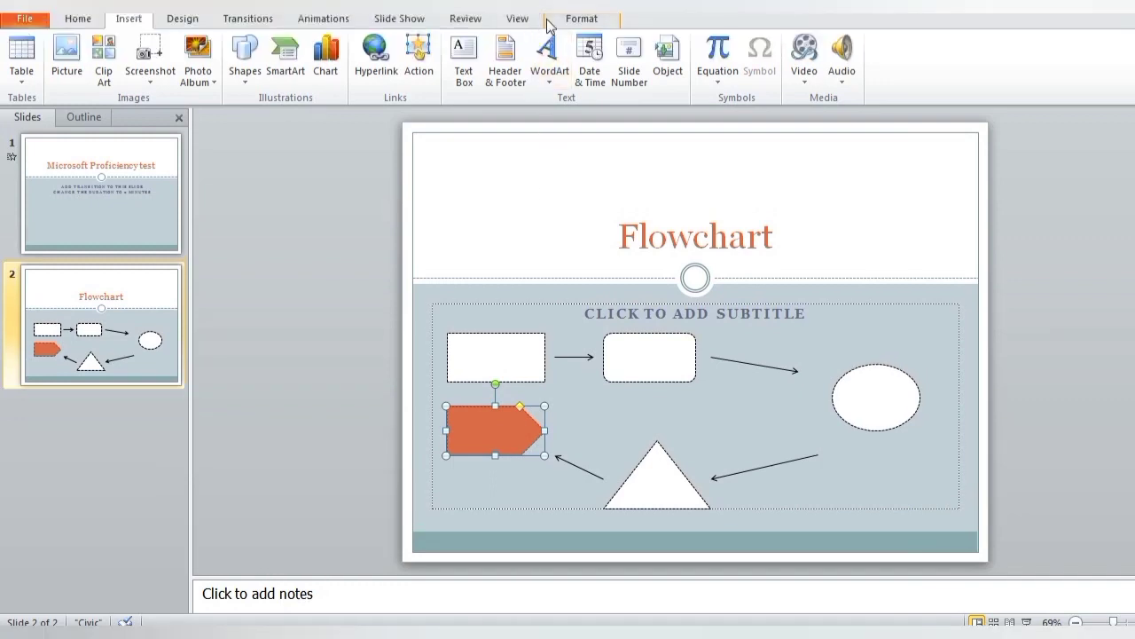
click(556, 27)
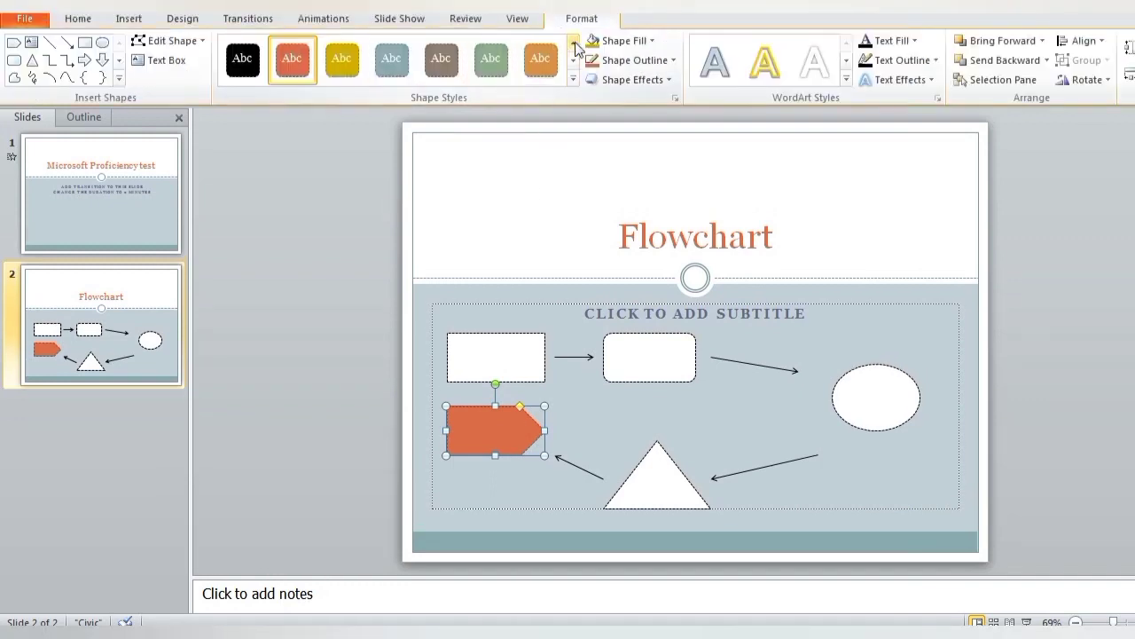
click(573, 41)
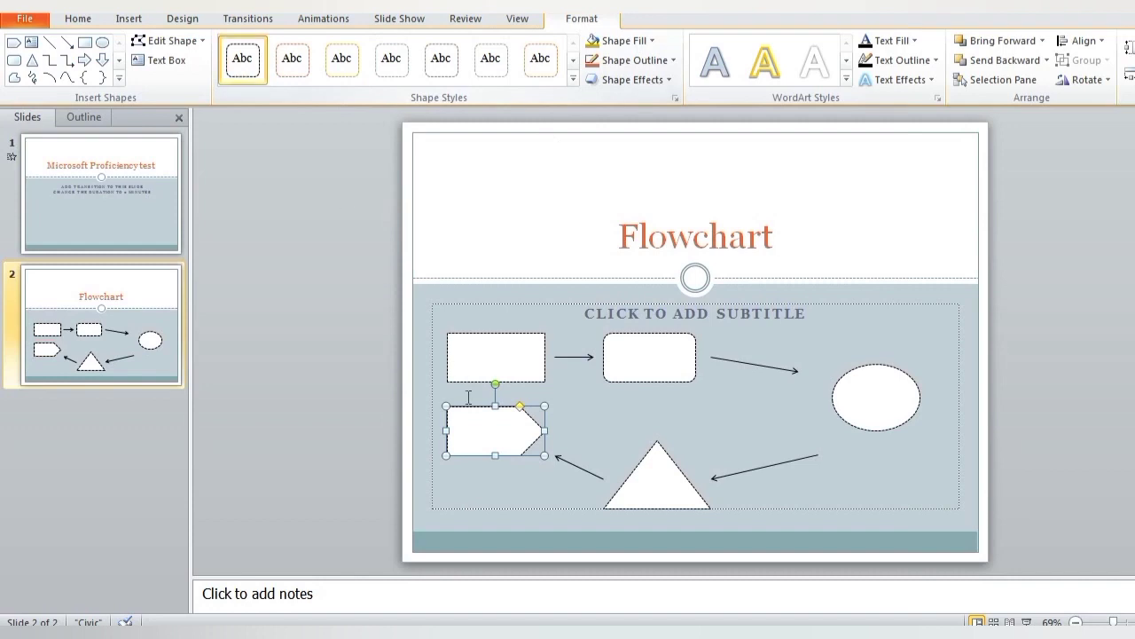
Step: Label rectangle, rounded box, oval and triangle 'process 1'–'process 4', and the pentagon 'result'
click(502, 352)
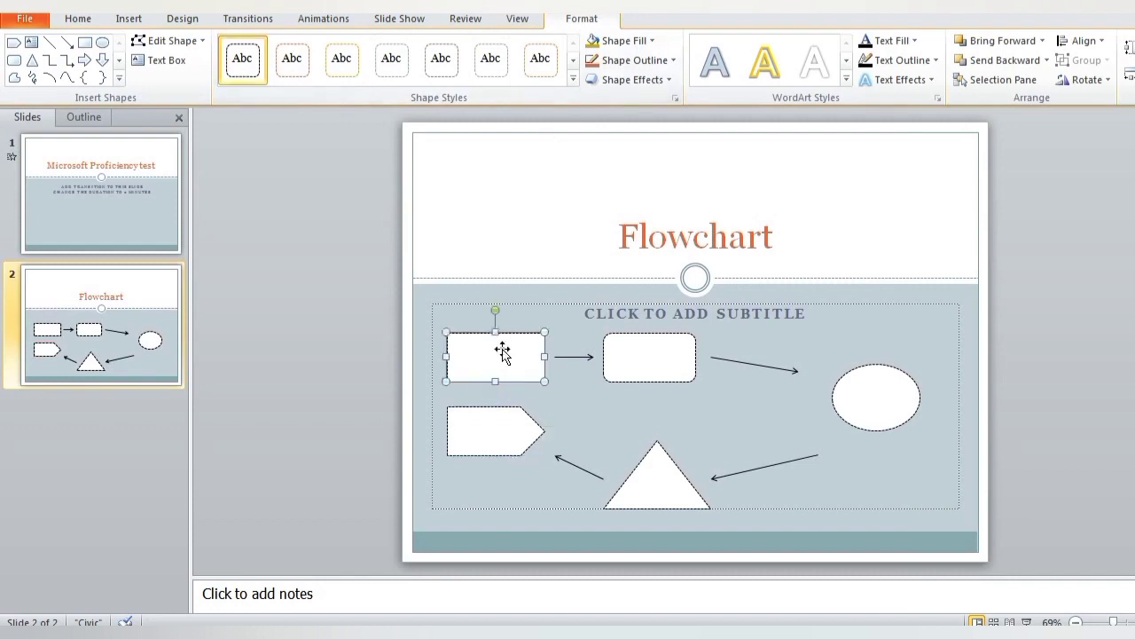
text(proces)
text(s 1)
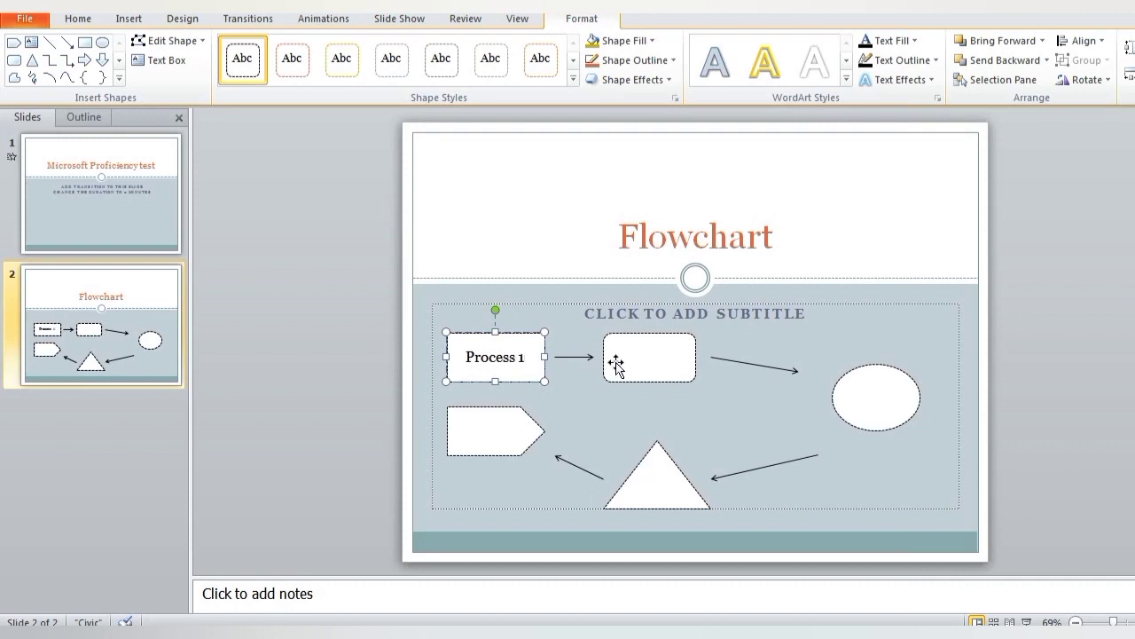
click(615, 362)
text(pro)
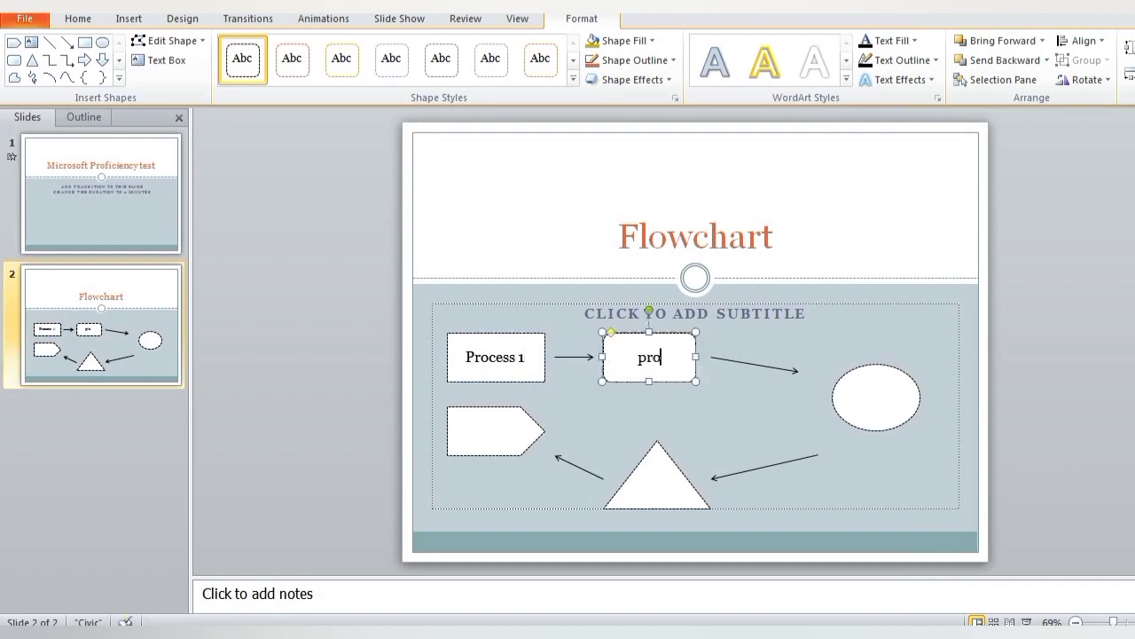
text(cess)
text( 2)
click(873, 399)
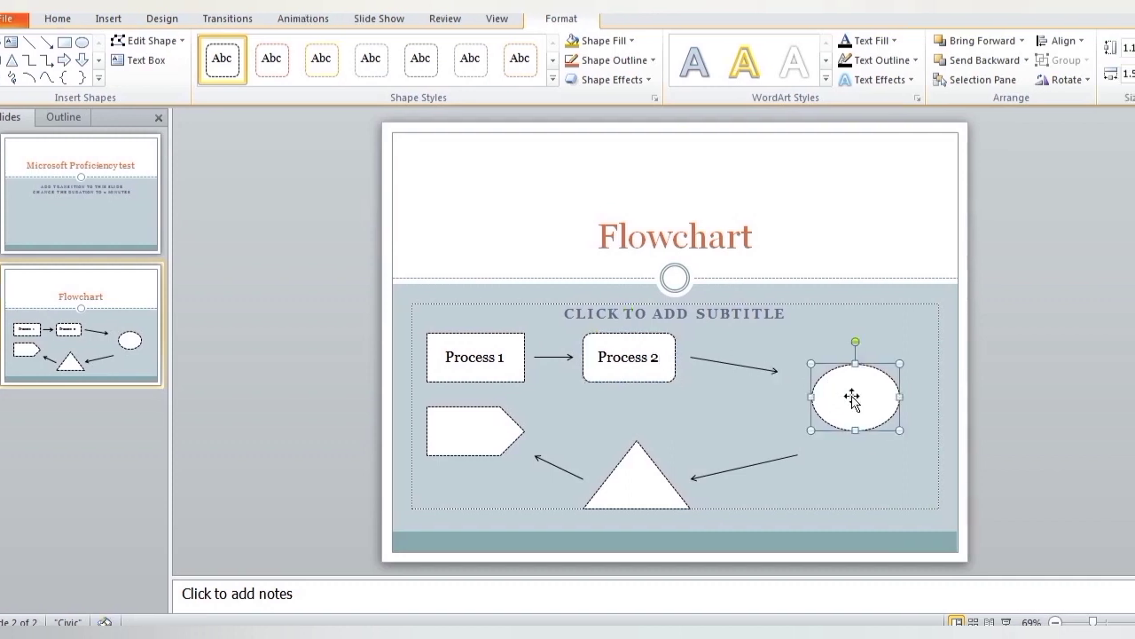
text(process)
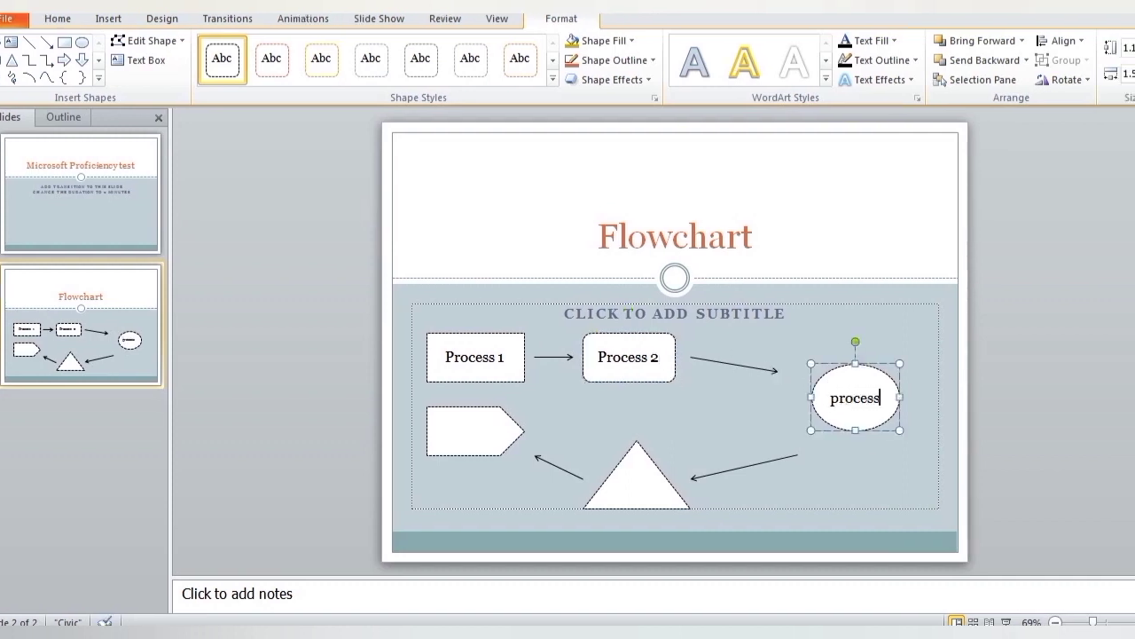
text( 3)
click(648, 470)
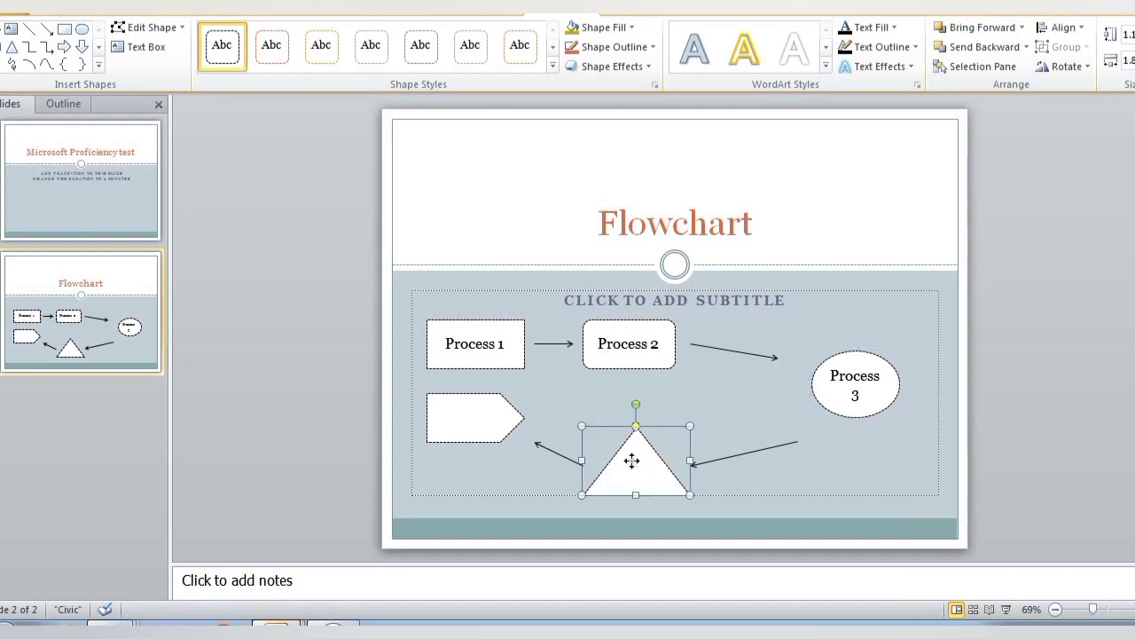
text(proce)
text(ss)
text( 4)
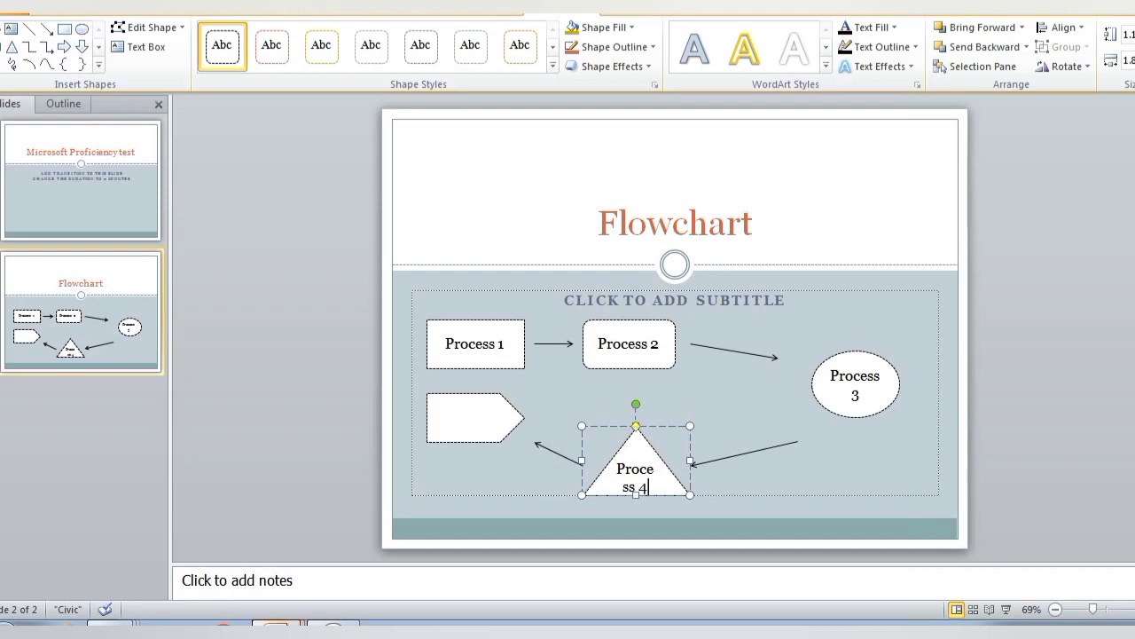
click(475, 426)
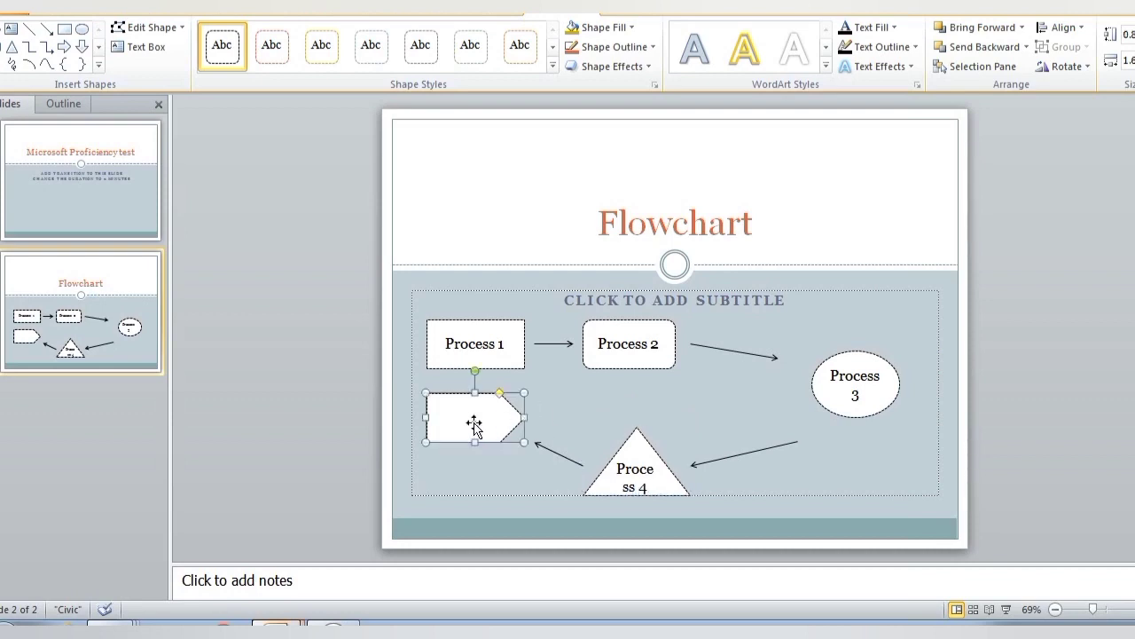
text(resu)
text(lt)
click(359, 341)
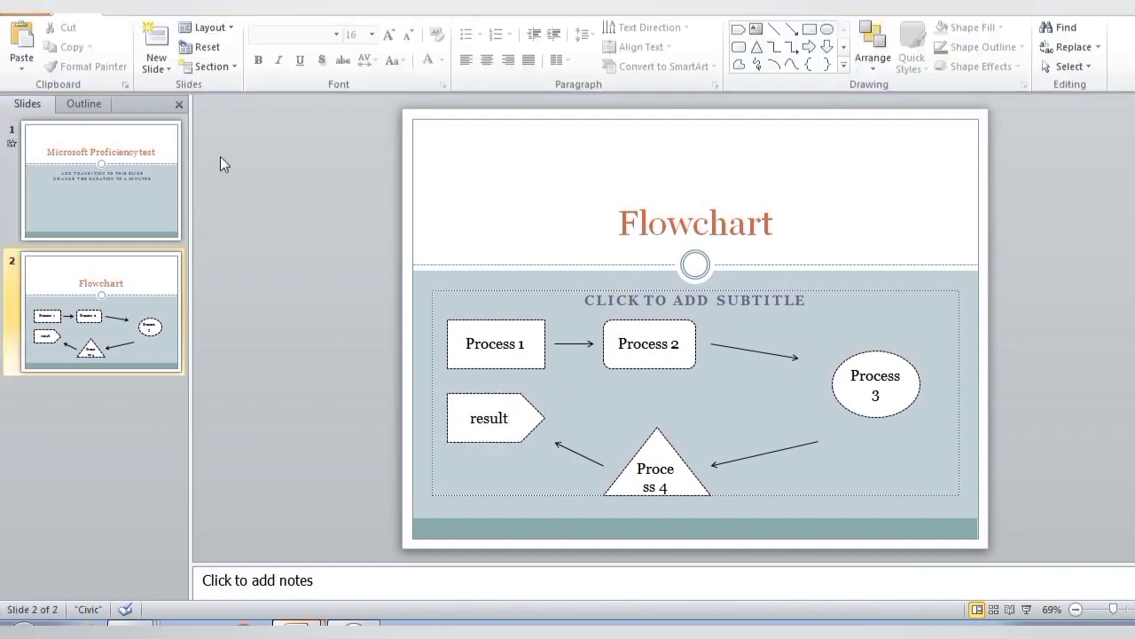
Step: Flip back and forth between the title slide and the Flowchart slide
key(Page_Up)
key(Page_Down)
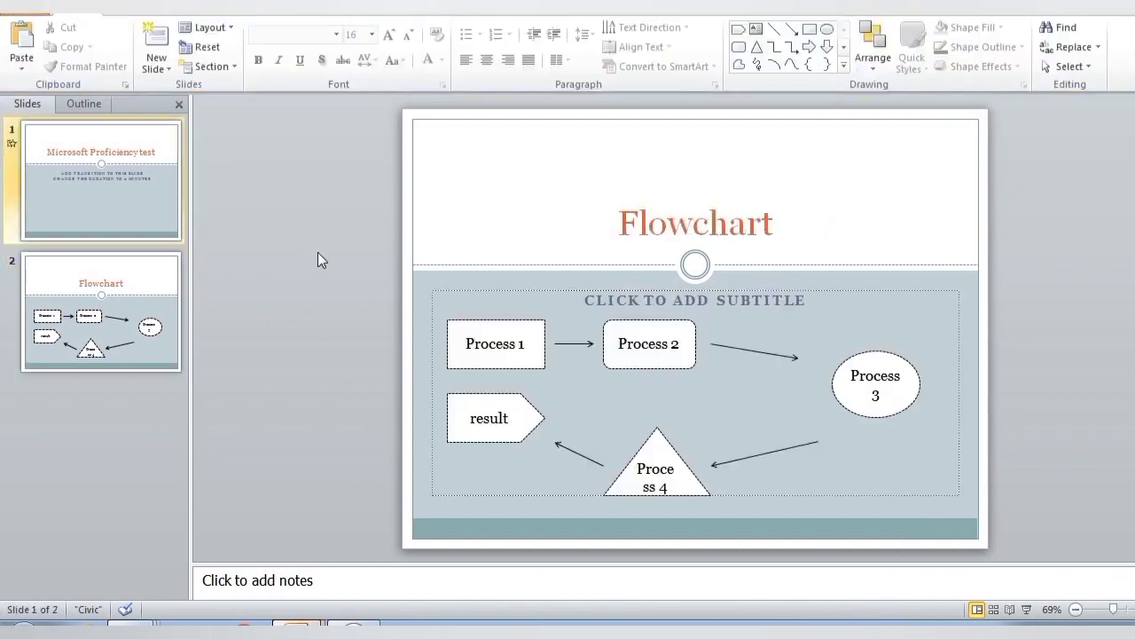
key(Page_Up)
key(Page_Down)
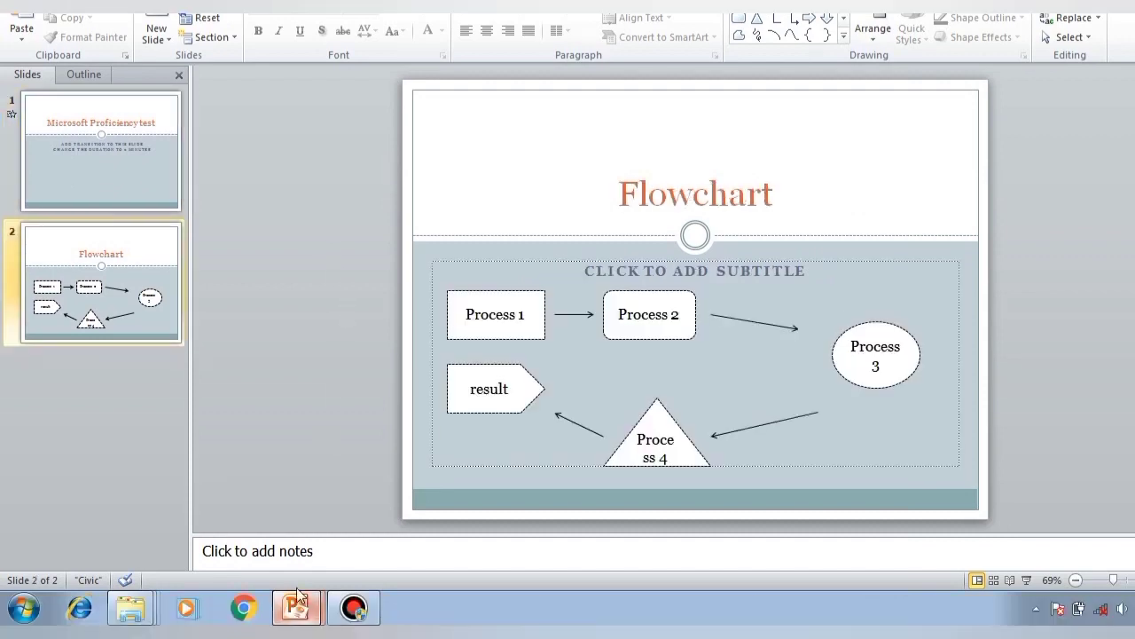
Step: Switch to the other open presentation from the taskbar and page through its slides
click(305, 608)
click(276, 537)
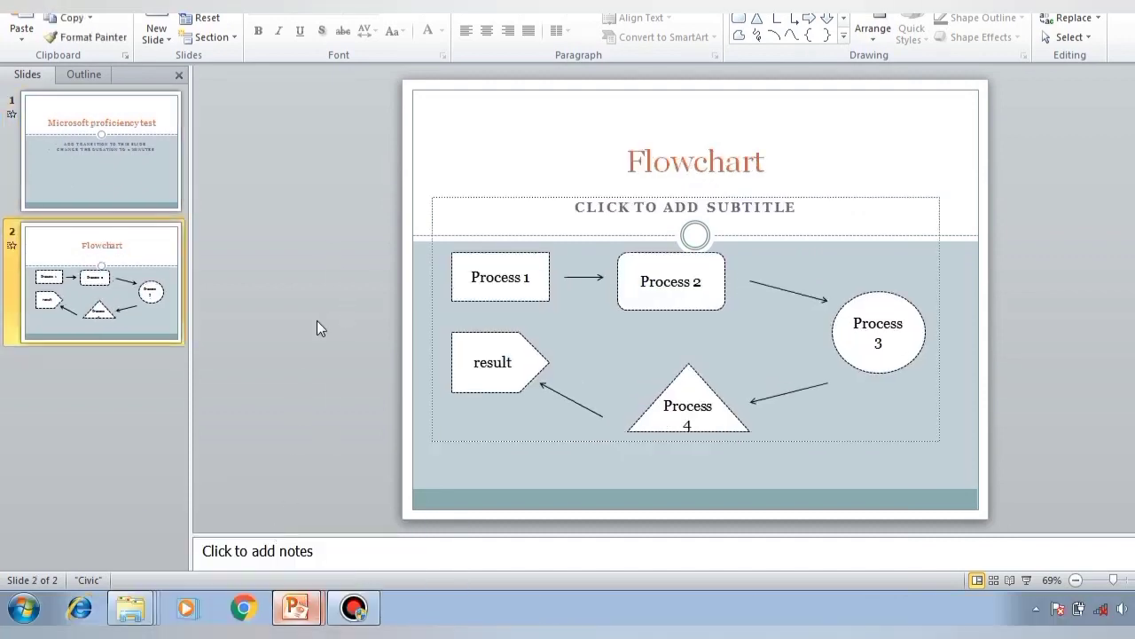
key(Page_Up)
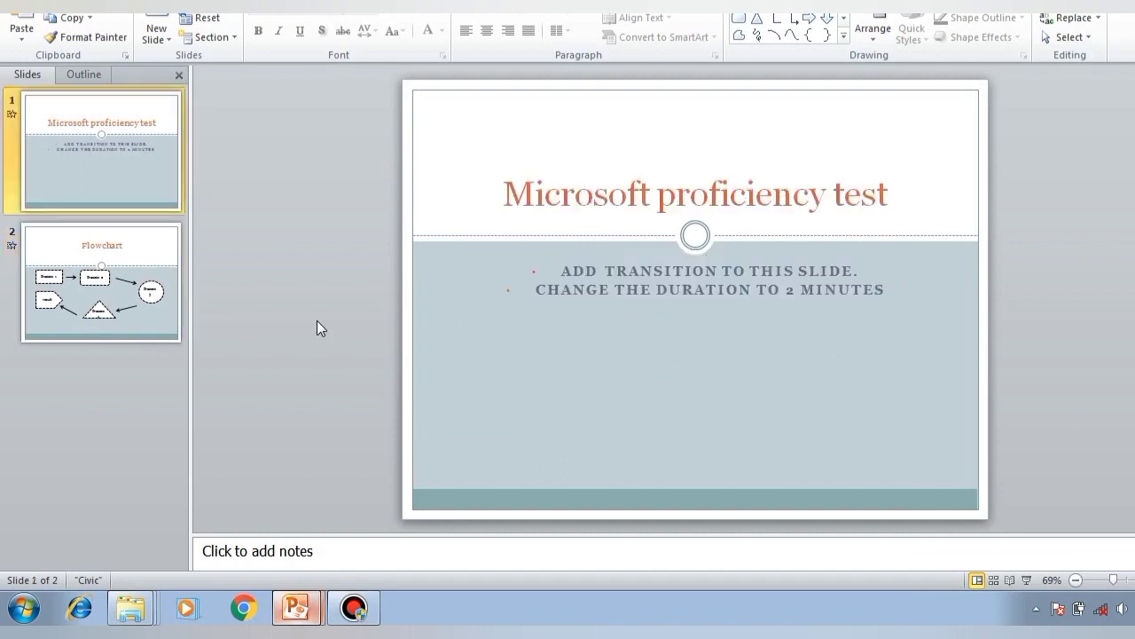
key(Page_Down)
key(Page_Up)
key(Page_Down)
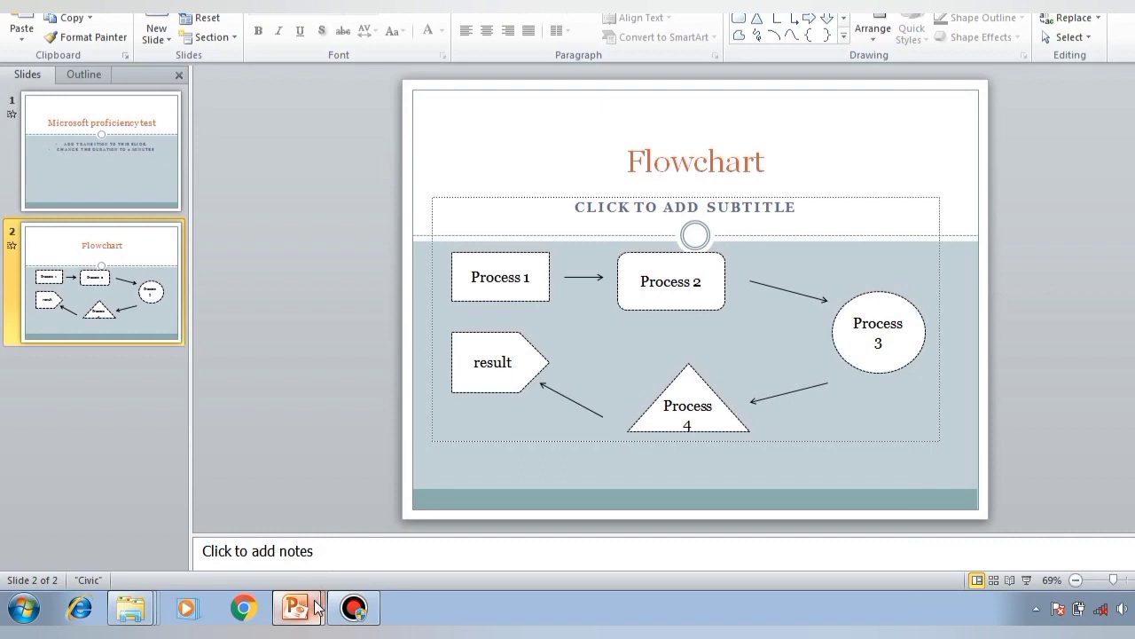
Step: Return to the original presentation and settle on the 'Microsoft Proficiency test' title slide
mouse_move(312, 608)
click(331, 568)
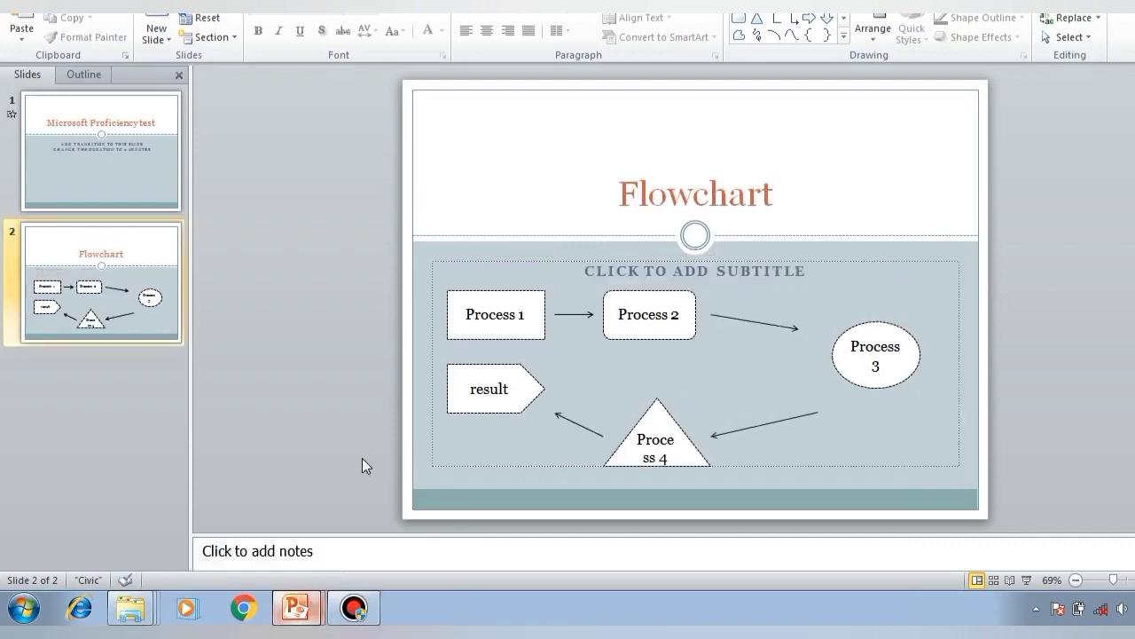
key(Page_Up)
key(Page_Down)
key(Page_Up)
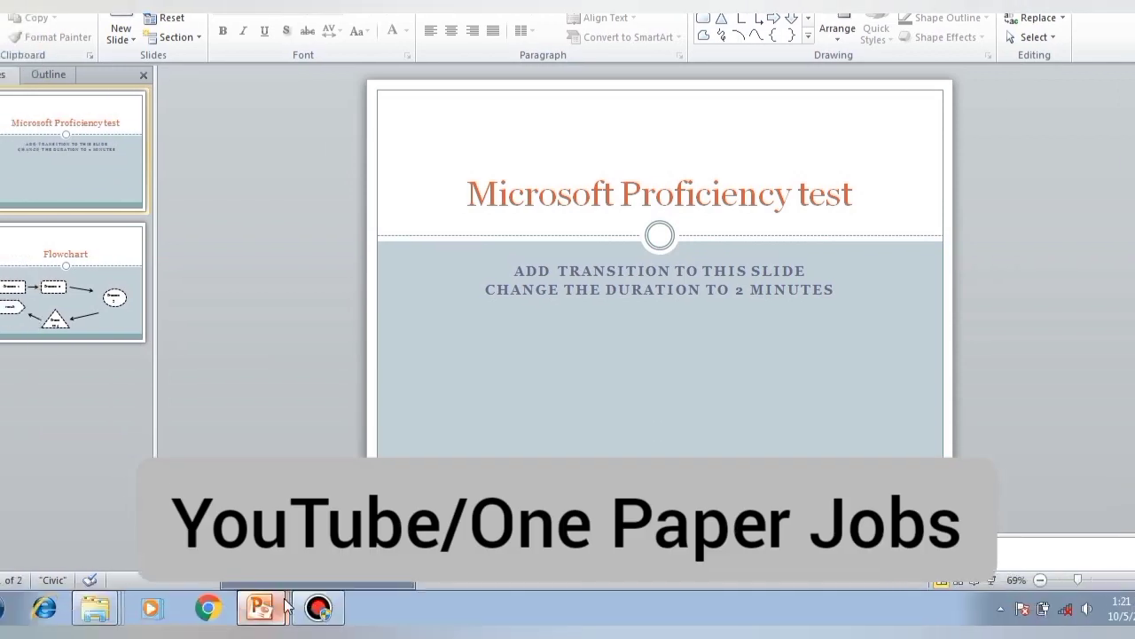
mouse_move(286, 616)
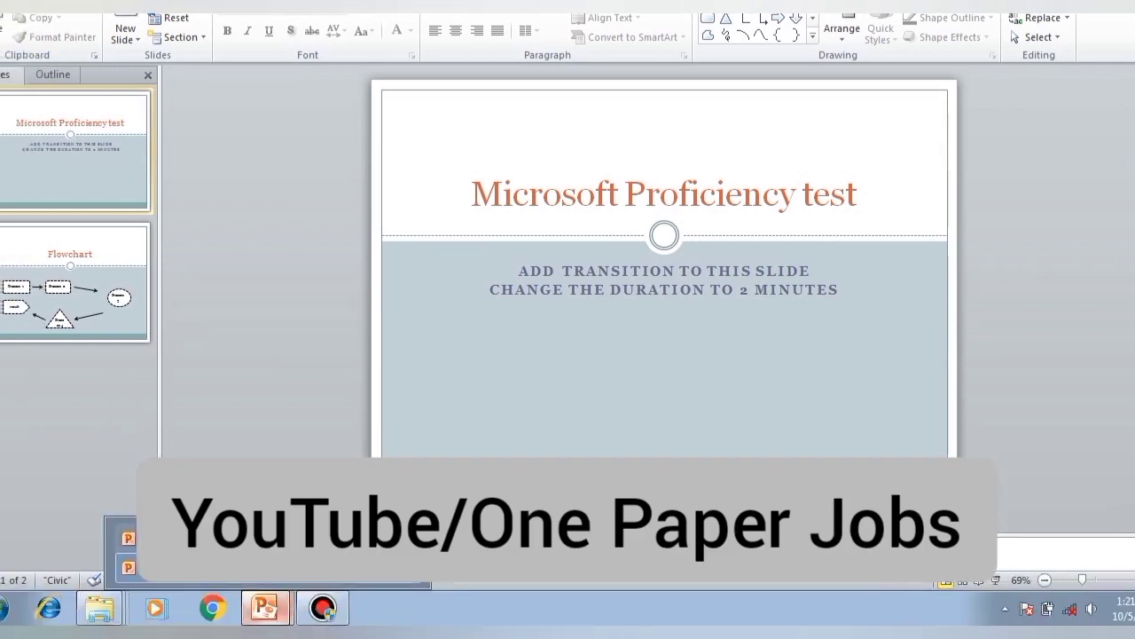